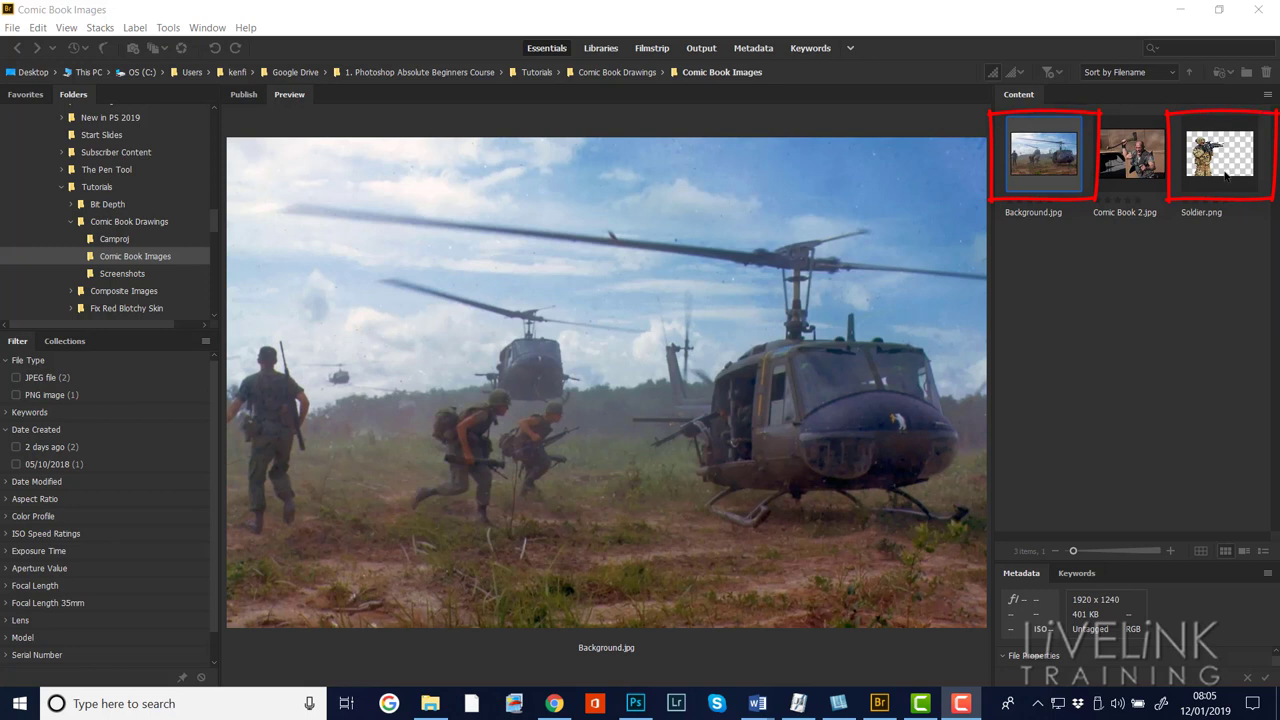
- Open Background.jpg and Soldier.png together from the Comic Book Images folder in Photoshop
{"action": "left_click", "coordinate": [1040, 165]}
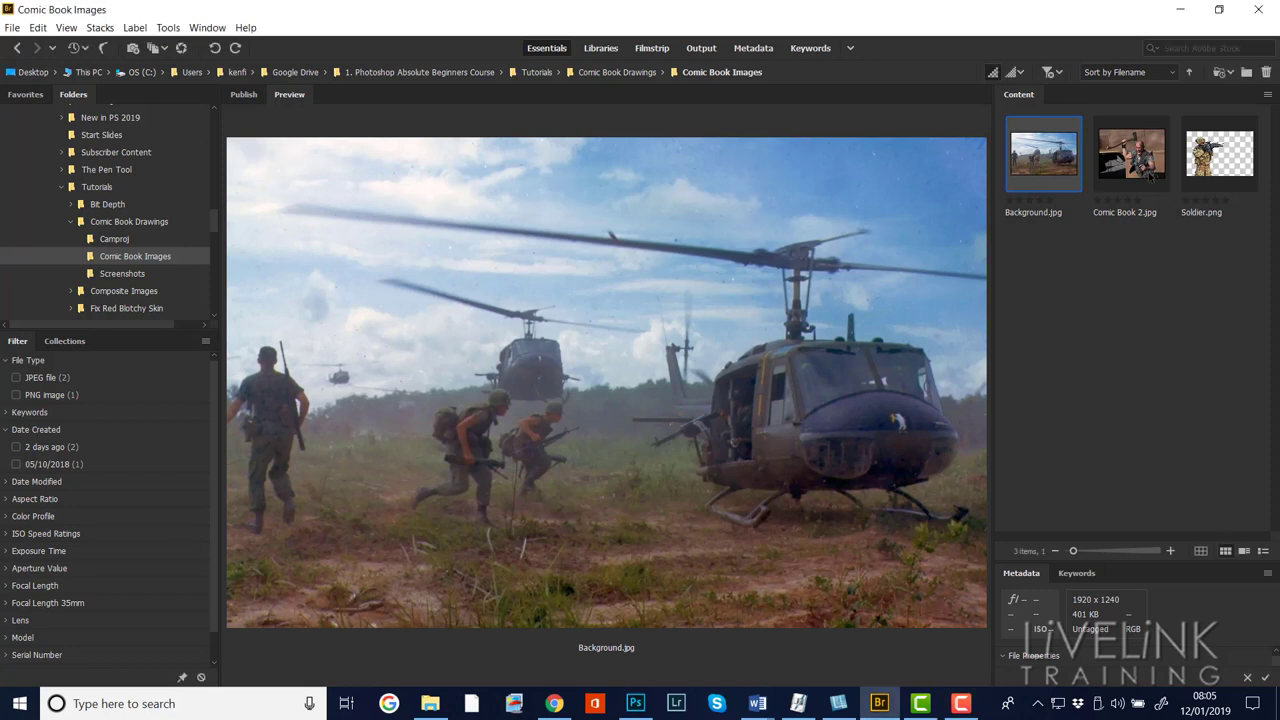
{"action": "left_click", "coordinate": [1219, 168], "text": "ctrl"}
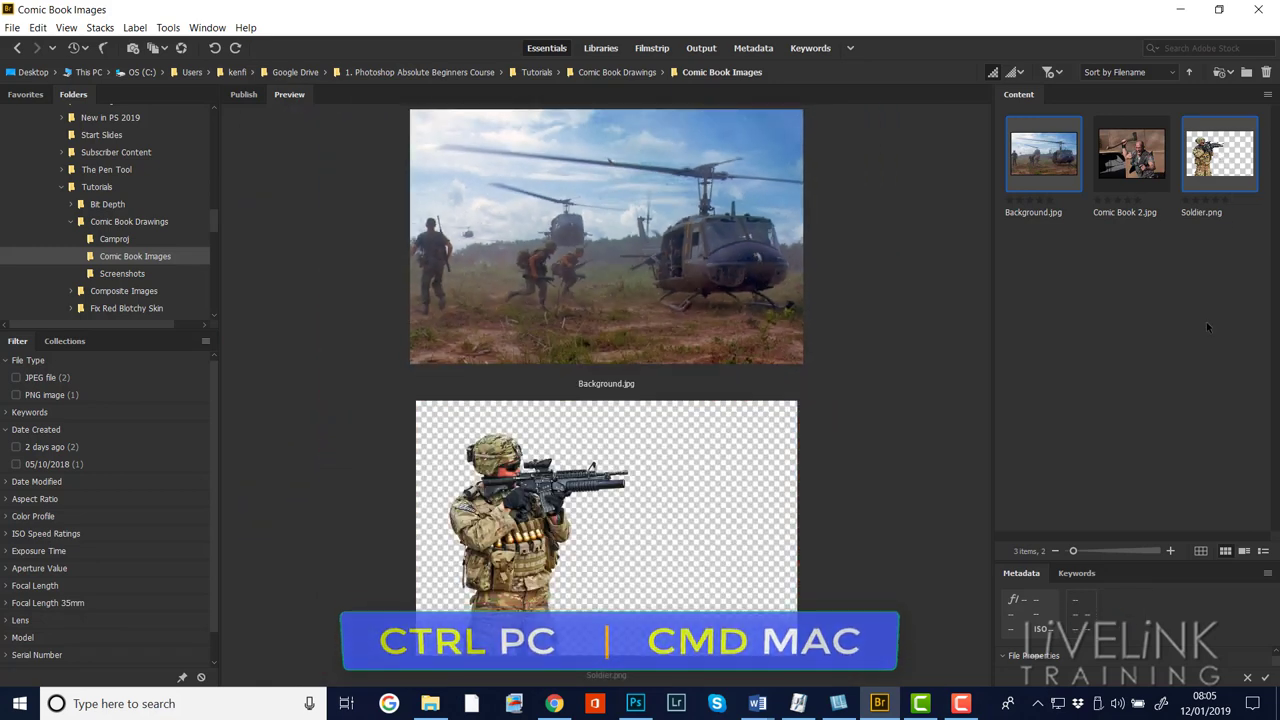
{"action": "right_click", "coordinate": [1224, 150]}
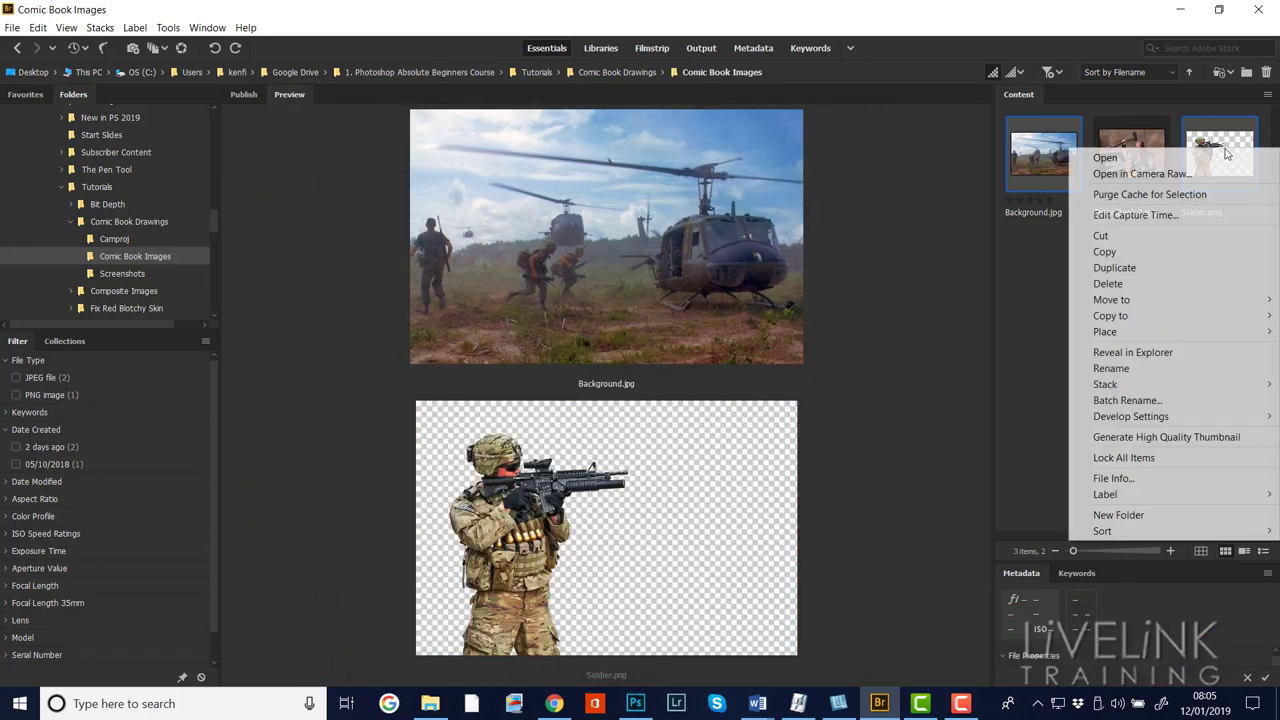
{"action": "left_click", "coordinate": [1106, 158]}
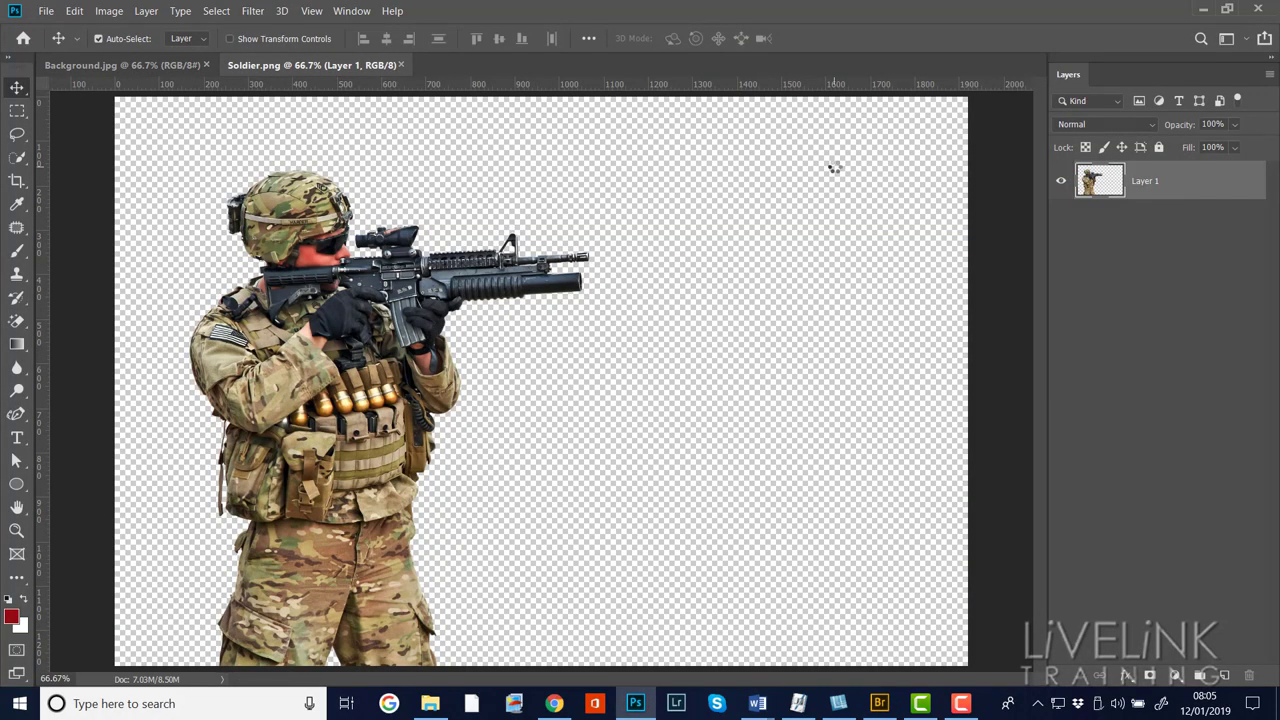
- Copy the soldier from Soldier.png into Background.jpg as a layer and position him on the left side of the scene
{"action": "left_click", "coordinate": [104, 69]}
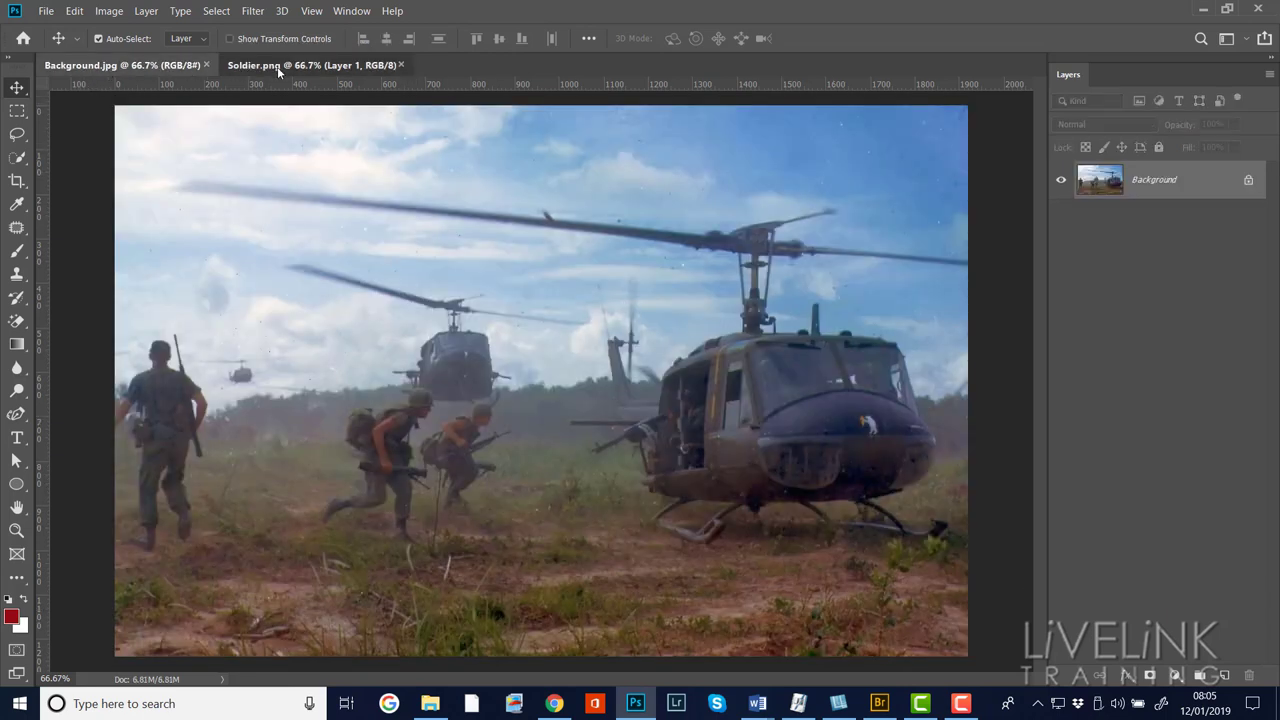
{"action": "left_click", "coordinate": [277, 66]}
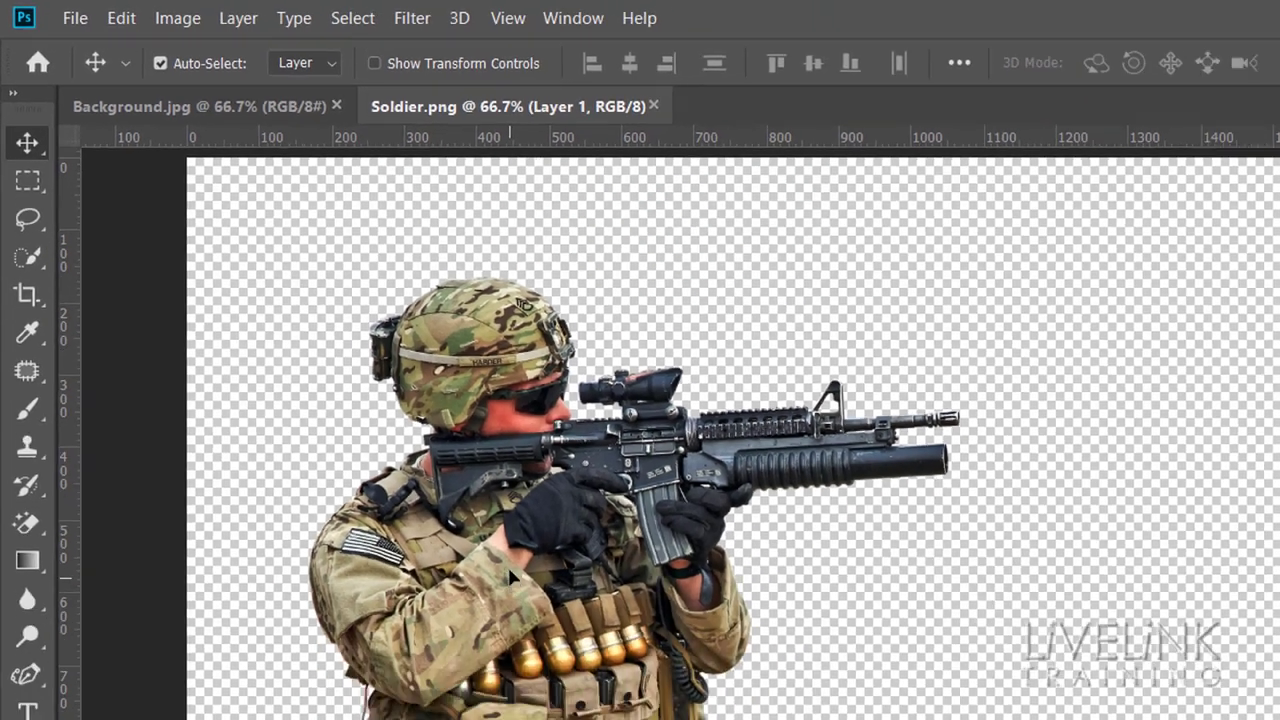
{"action": "left_click_drag", "start_coordinate": [660, 575], "coordinate": [474, 297]}
{"action": "left_click_drag", "start_coordinate": [225, 140], "coordinate": [558, 575]}
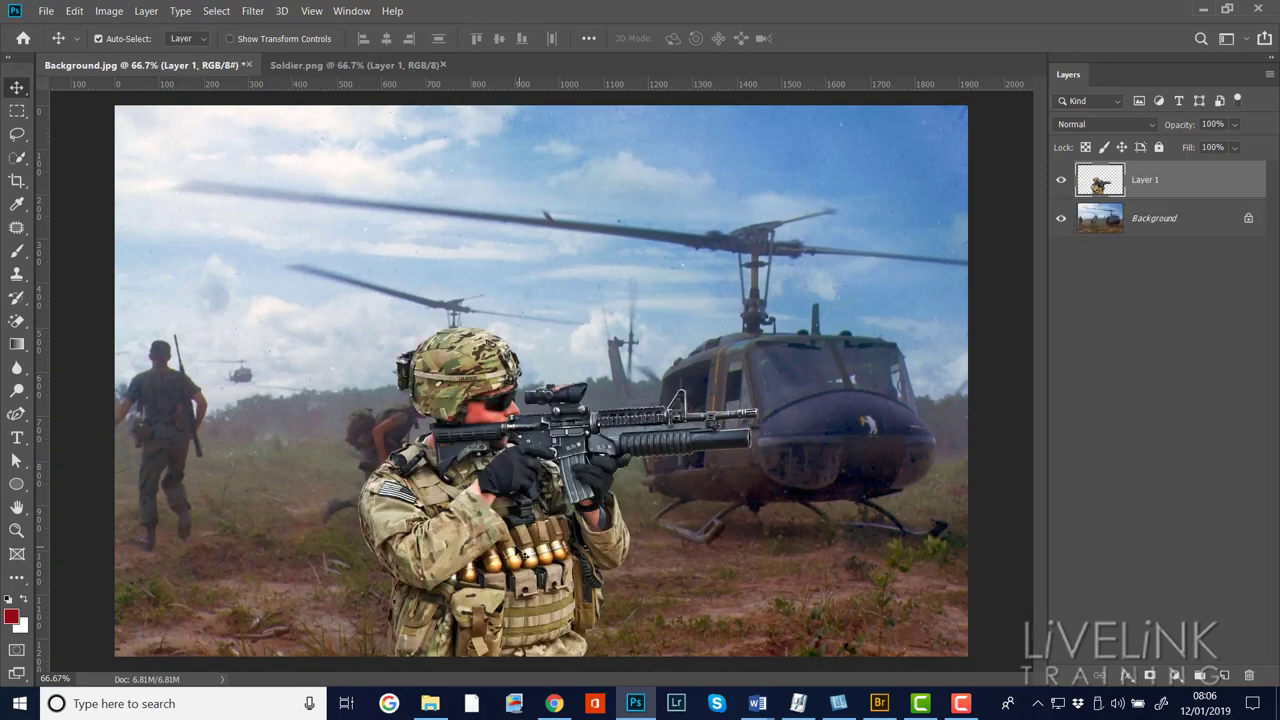
{"action": "left_click_drag", "start_coordinate": [528, 578], "coordinate": [336, 411]}
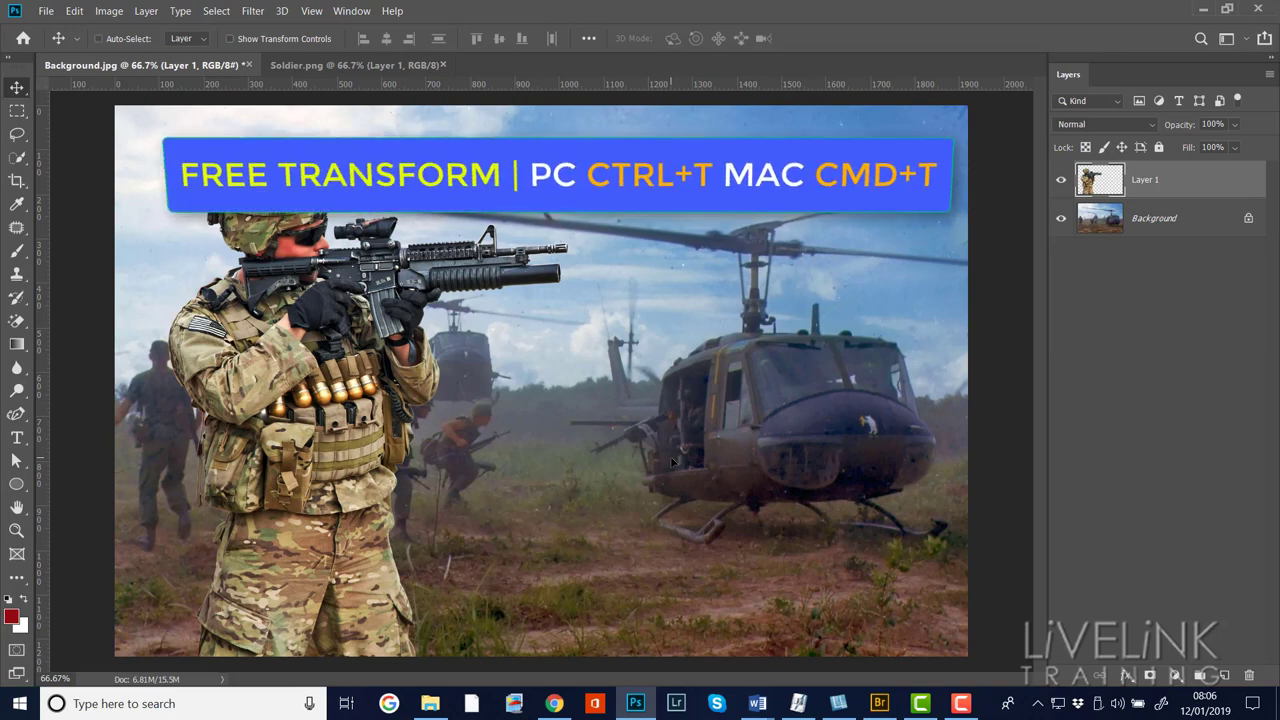
- Scale the soldier layer down proportionally to about 82% with Free Transform, keeping his lower-left corner in place
{"action": "key", "text": "ctrl"}
{"action": "key", "text": "ctrl+t"}
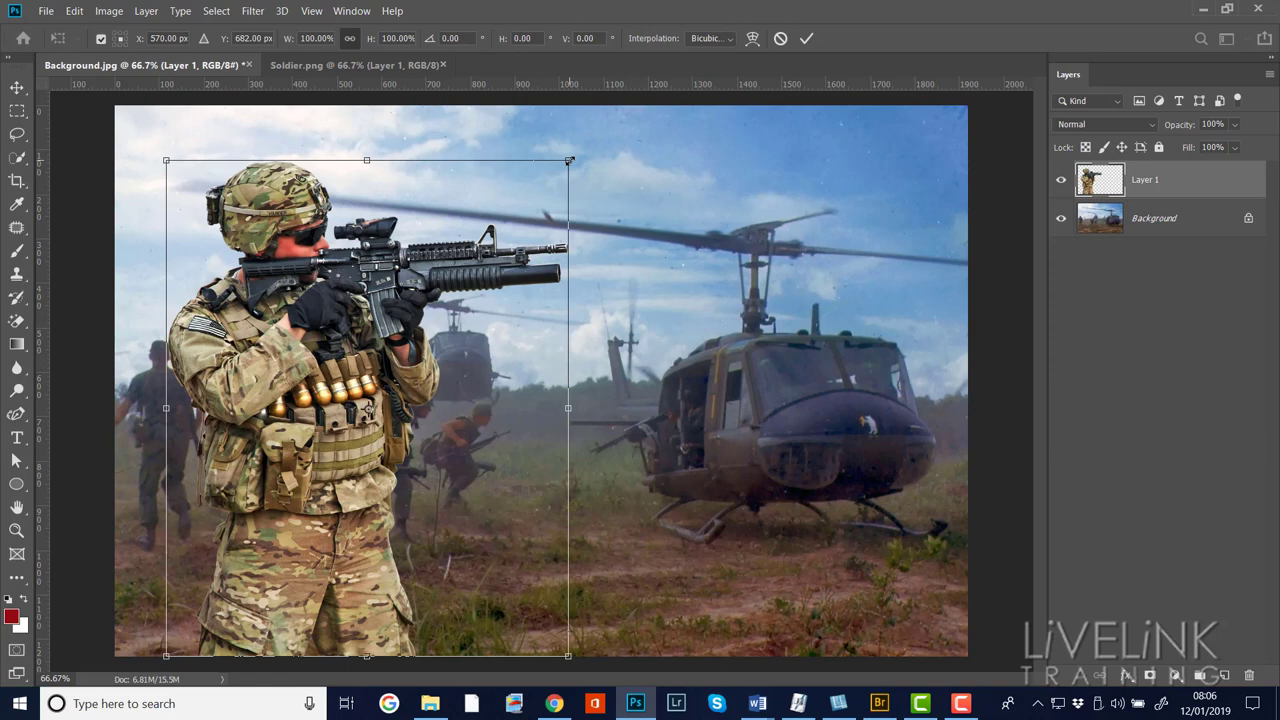
{"action": "left_click_drag", "start_coordinate": [569, 160], "coordinate": [514, 265]}
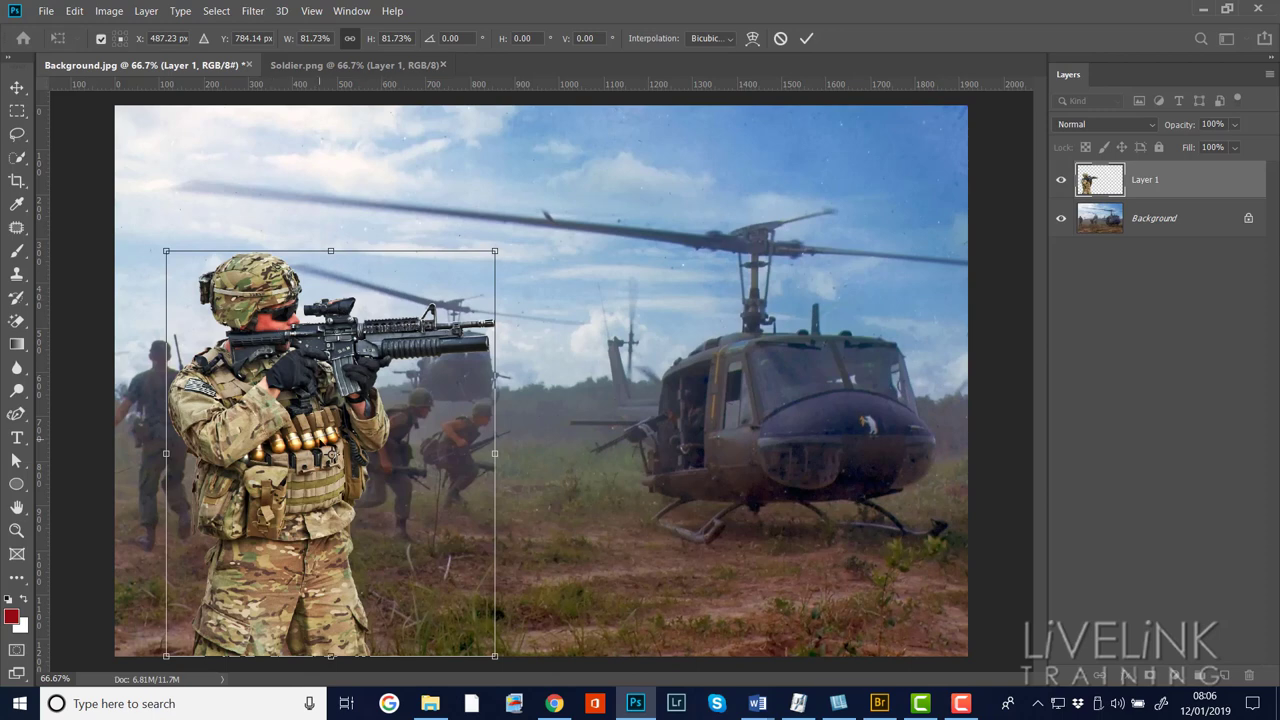
{"action": "left_click", "coordinate": [807, 40]}
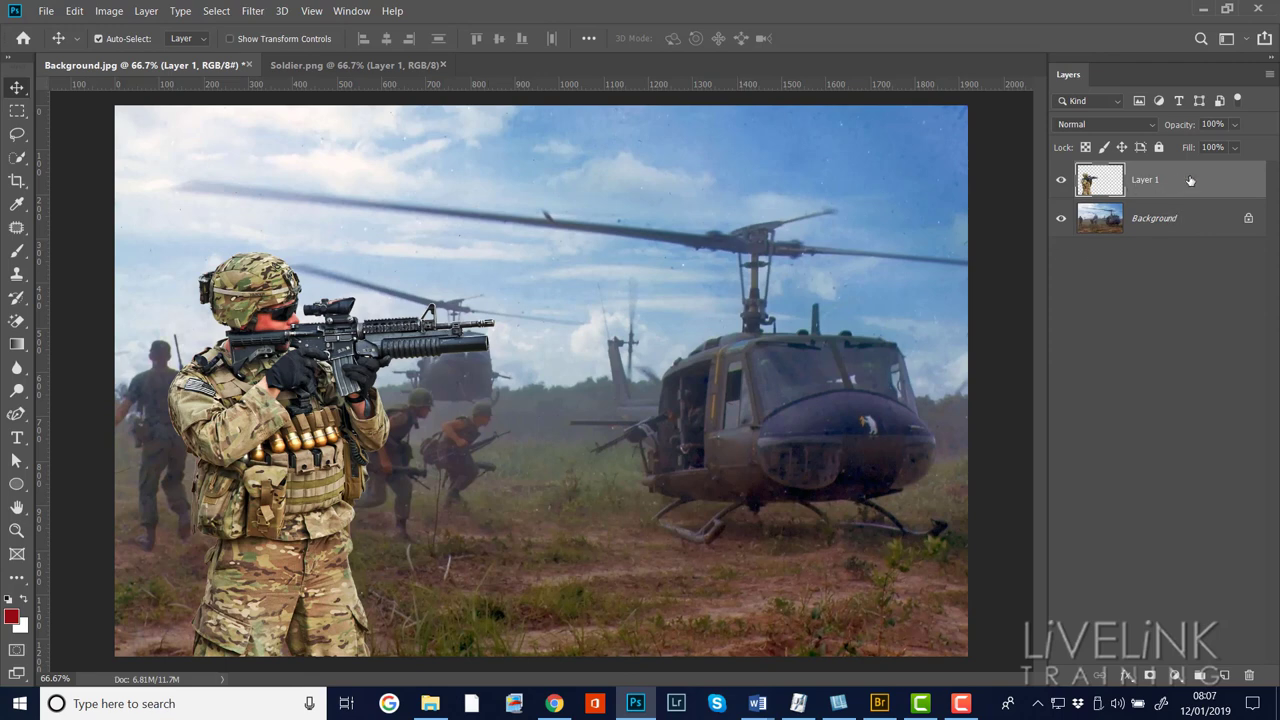
- Flatten the image into a single layer and convert that layer to a smart object
{"action": "left_click", "coordinate": [1272, 80]}
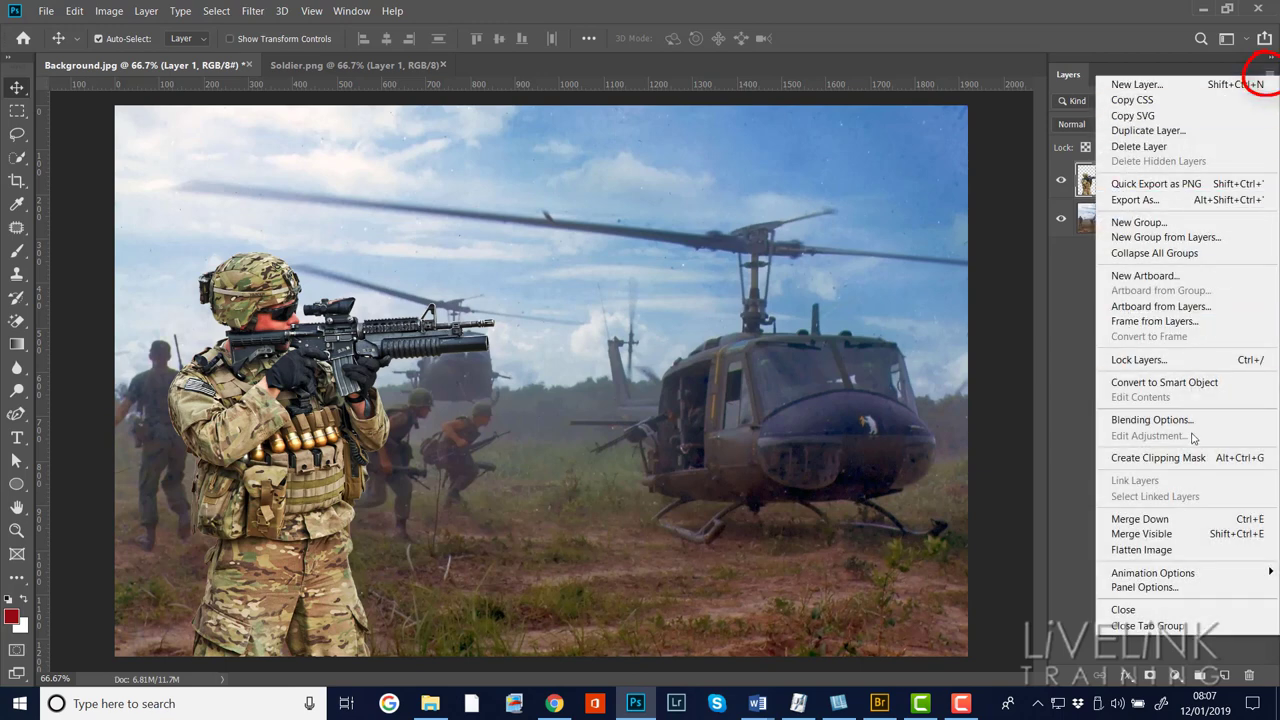
{"action": "left_click", "coordinate": [1171, 552]}
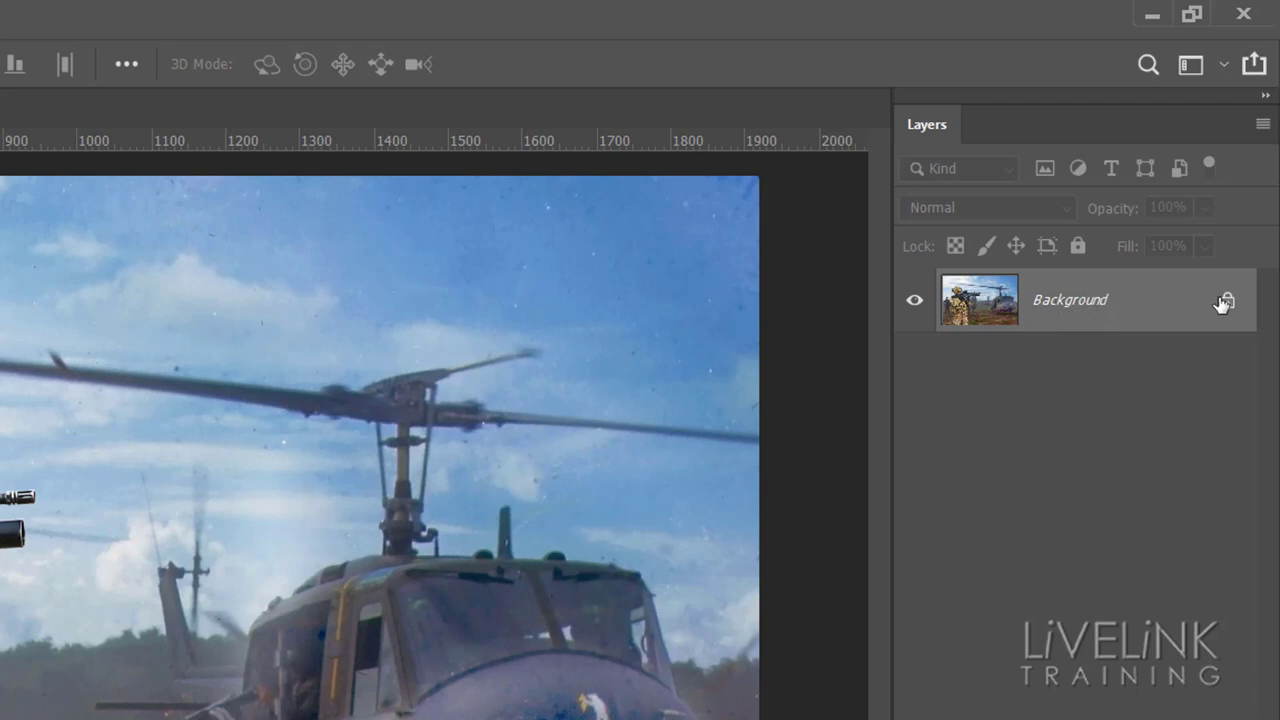
{"action": "right_click", "coordinate": [1165, 304]}
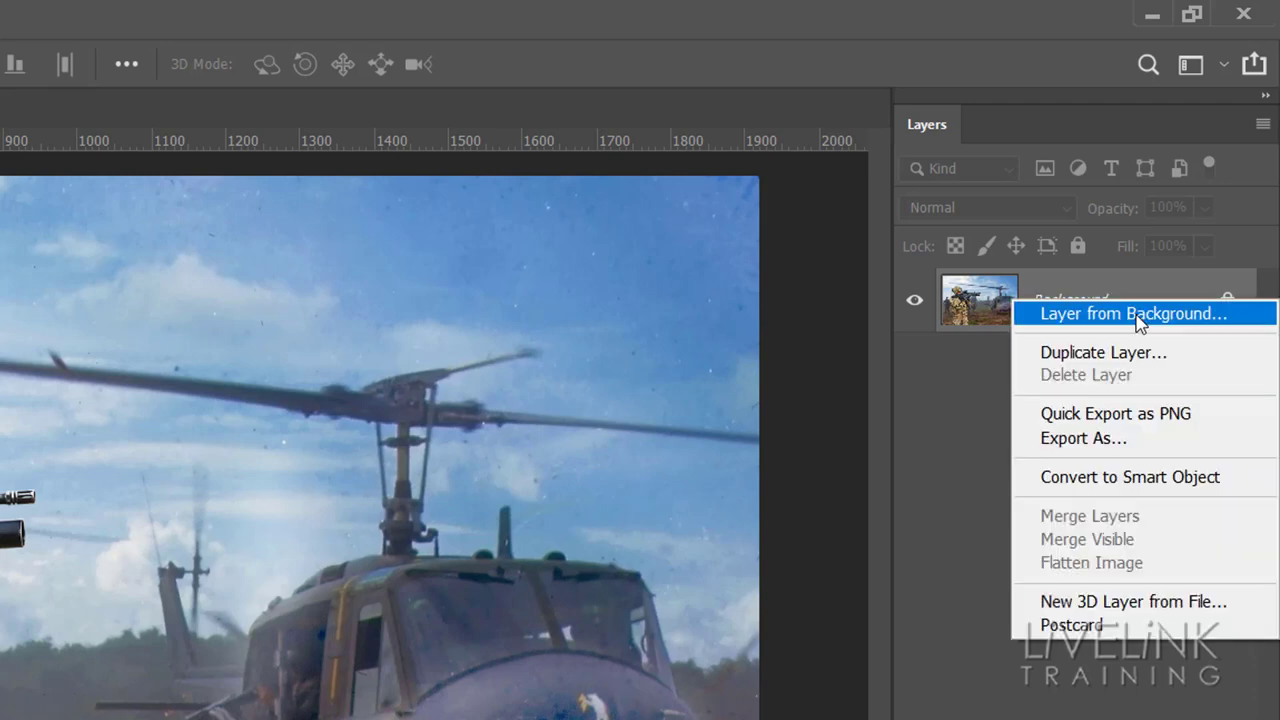
{"action": "left_click", "coordinate": [1153, 480]}
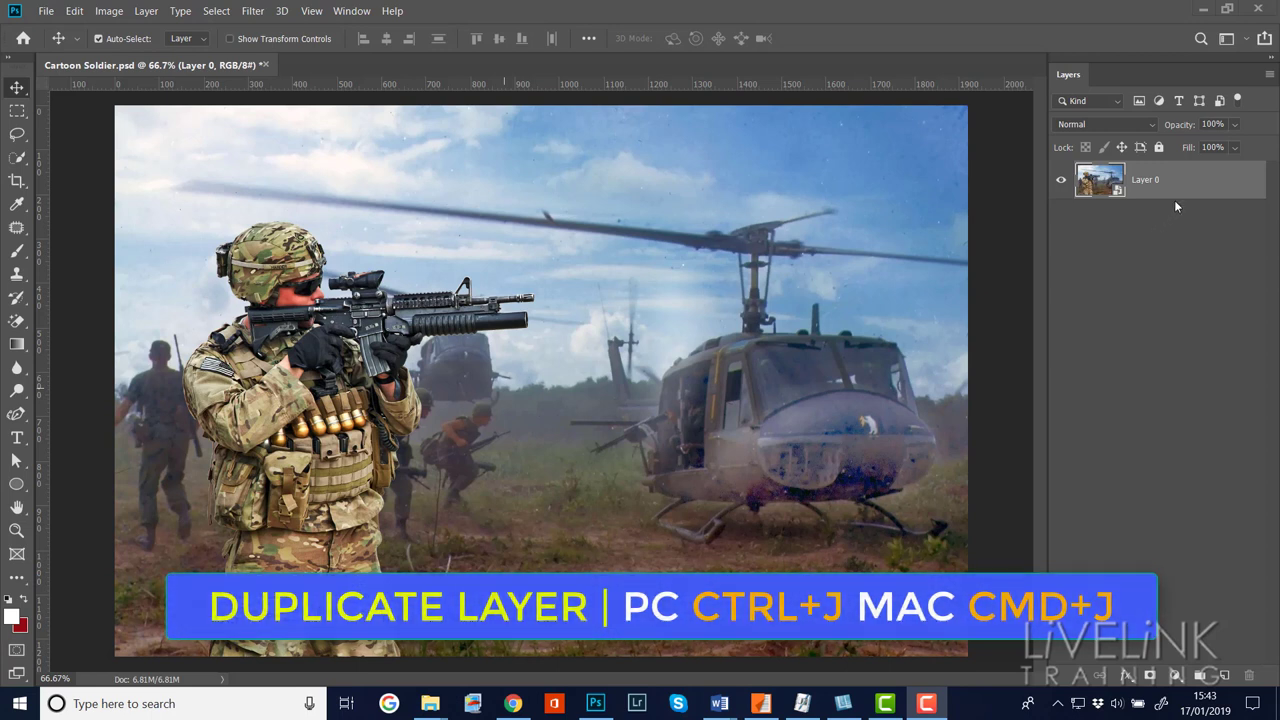
- Duplicate Layer 0 and rename the copy Lines
{"action": "key", "text": "ctrl+j"}
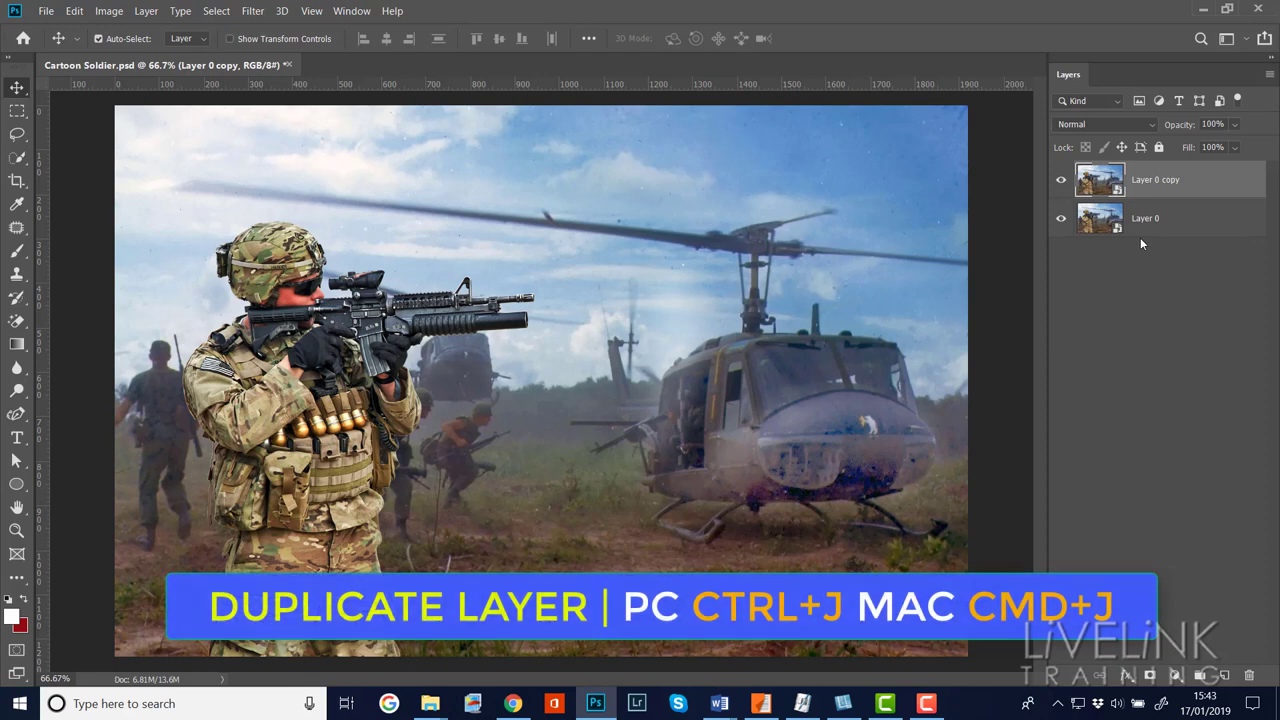
{"action": "double_click", "coordinate": [1147, 181]}
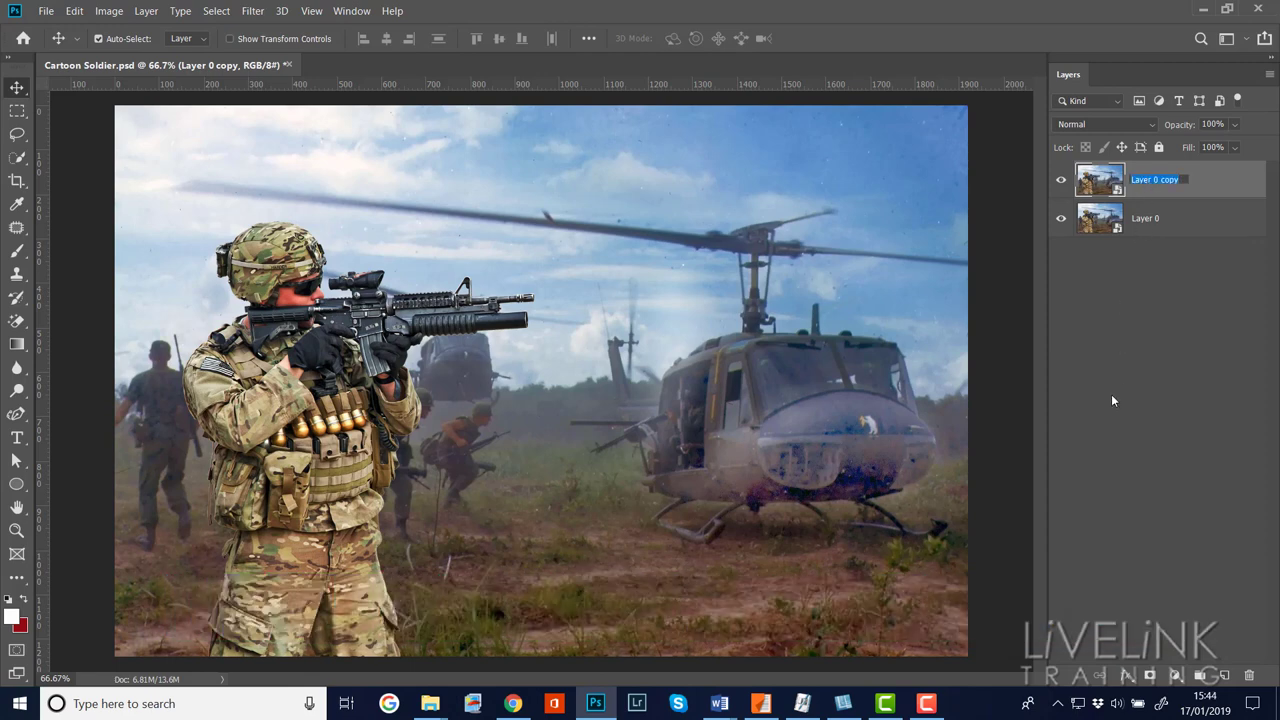
{"action": "type", "text": "Lines"}
{"action": "key", "text": "Return"}
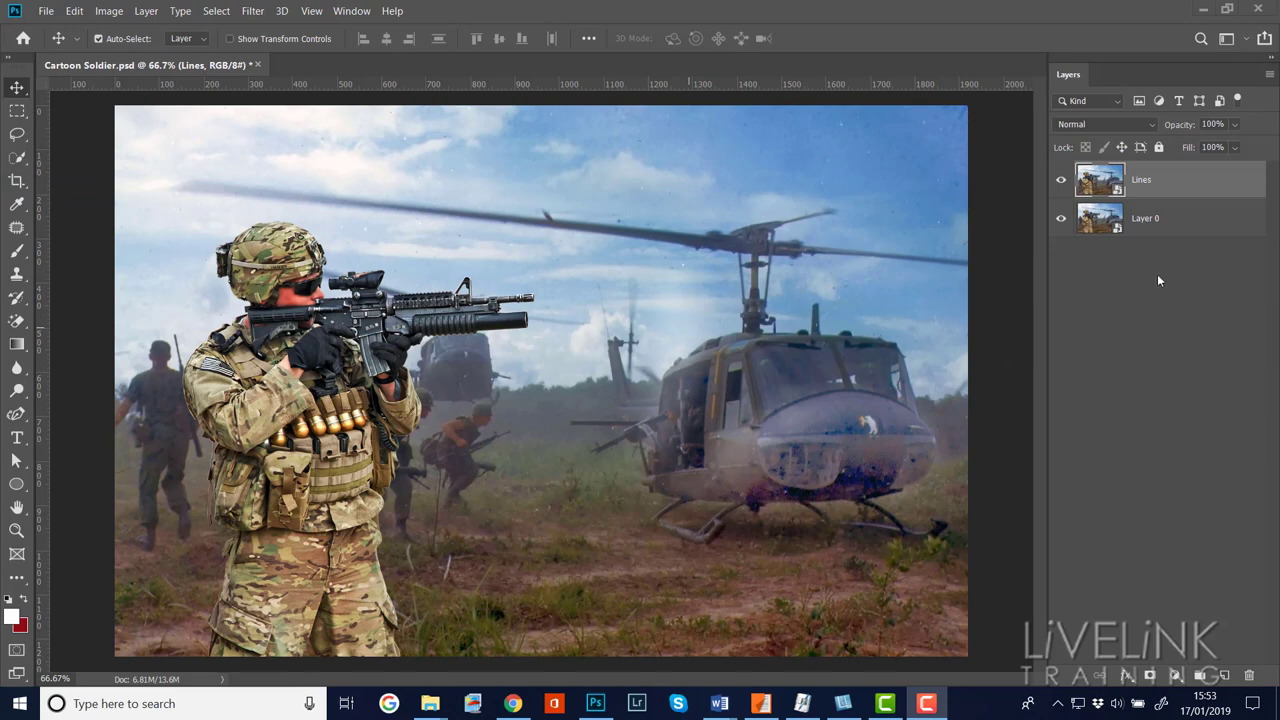
- Open the Filter Gallery for the Lines layer with the Poster Edges filter from the Artistic group
{"action": "left_click", "coordinate": [1170, 181]}
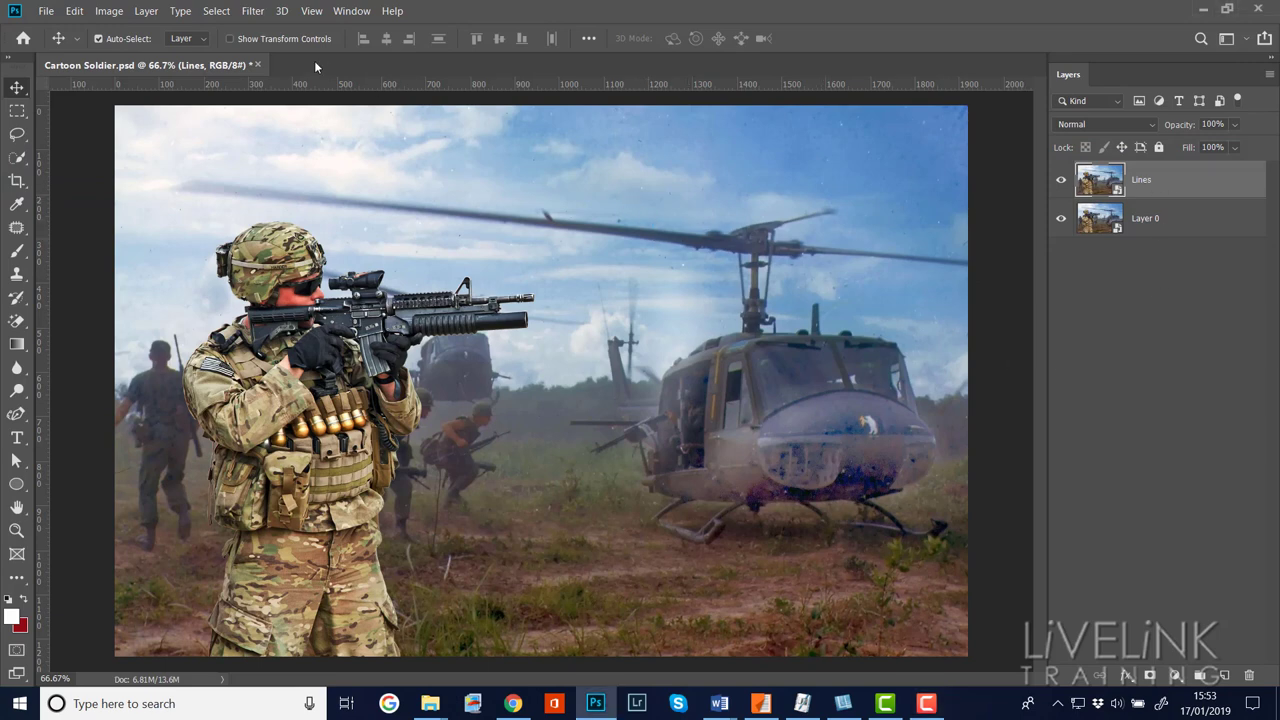
{"action": "left_click", "coordinate": [254, 12]}
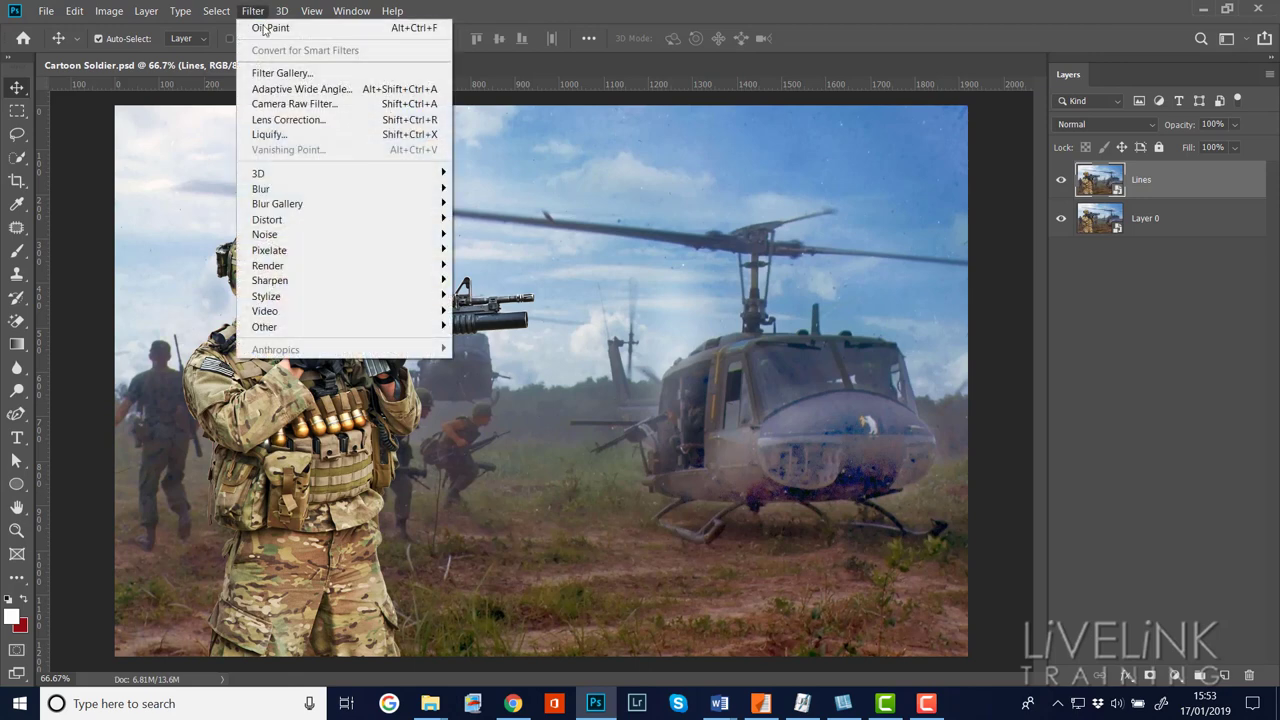
{"action": "left_click", "coordinate": [280, 73]}
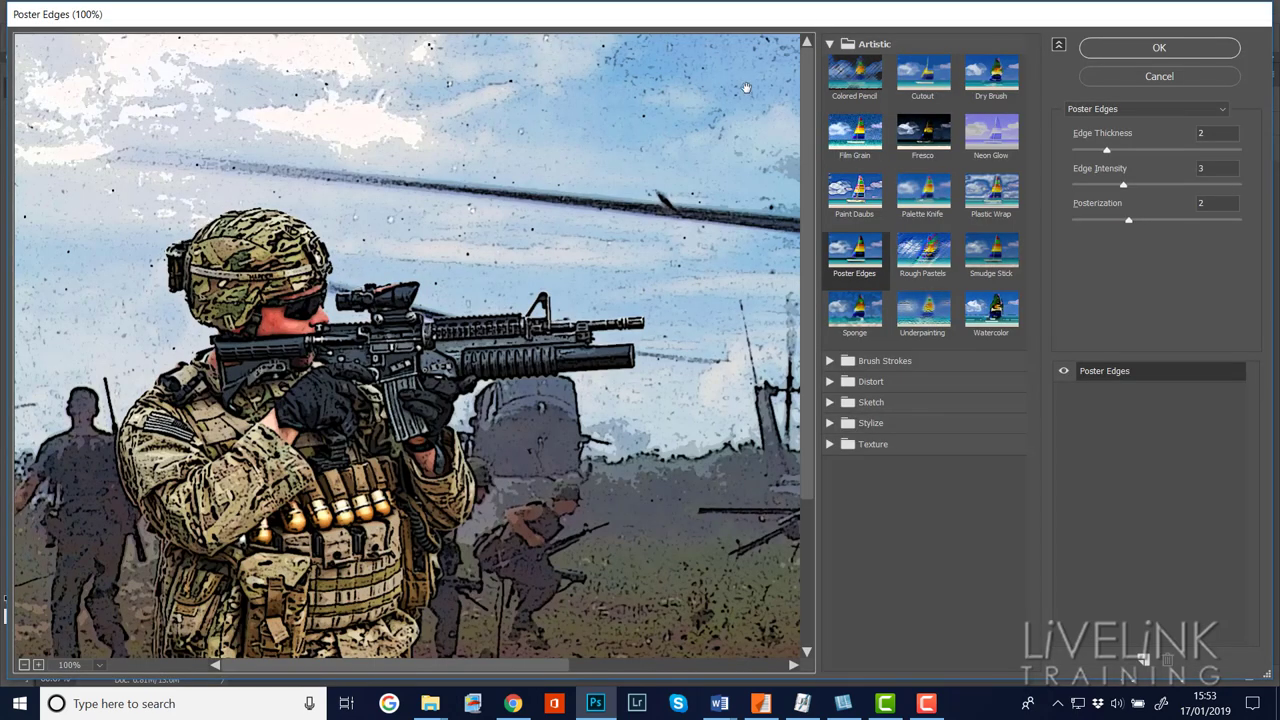
{"action": "left_click", "coordinate": [829, 44]}
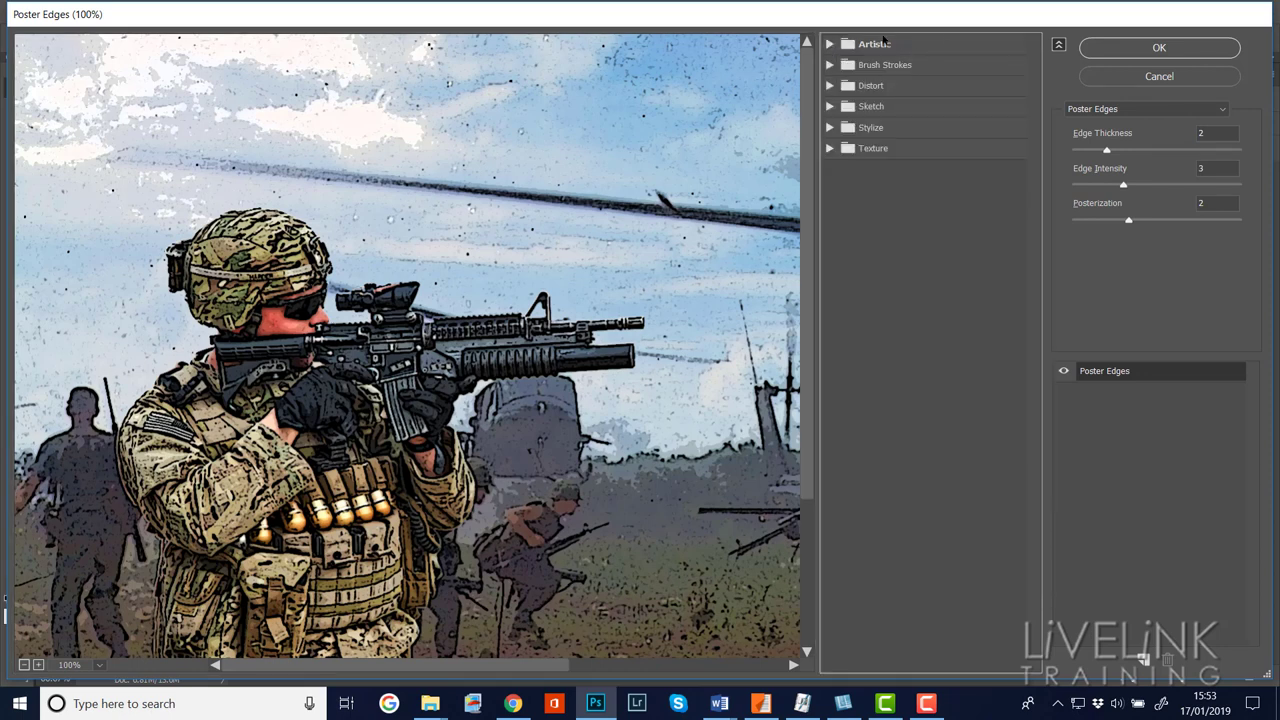
{"action": "left_click", "coordinate": [830, 45]}
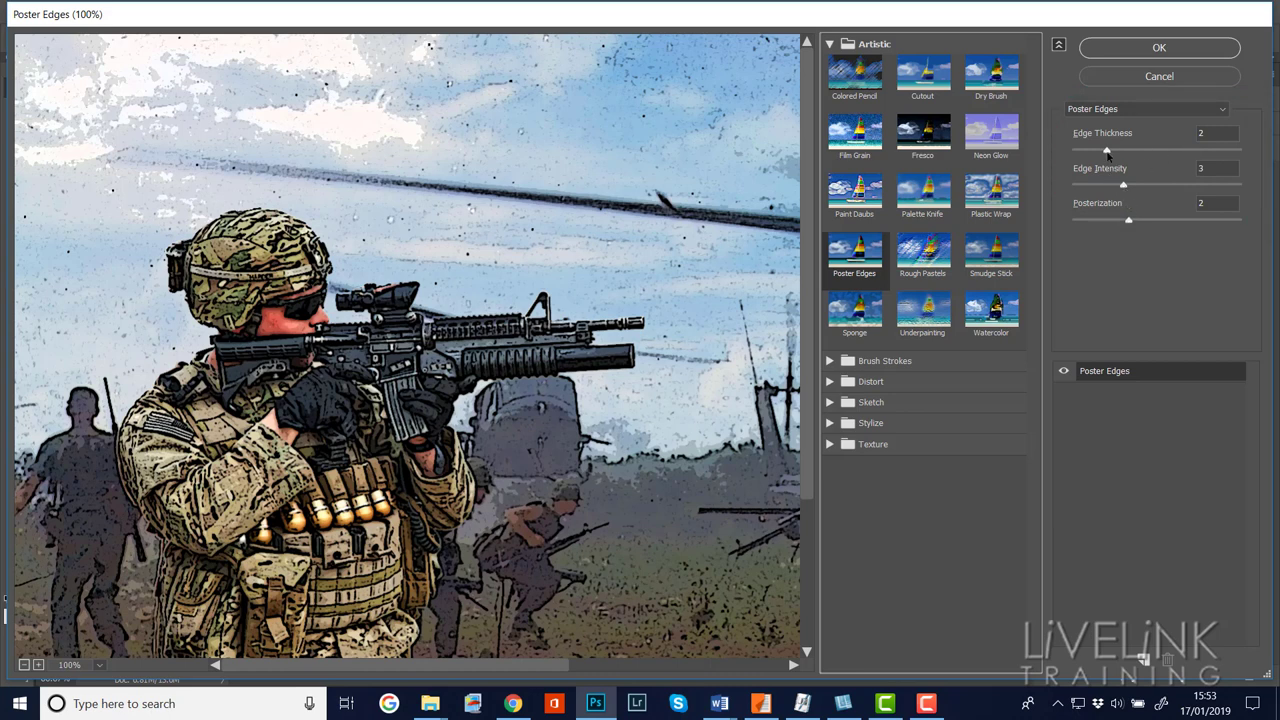
- Compare the Poster Edges preview at Edge Thickness 0 and 10, and return Edge Thickness to 2
{"action": "left_click_drag", "start_coordinate": [1107, 151], "coordinate": [1070, 152]}
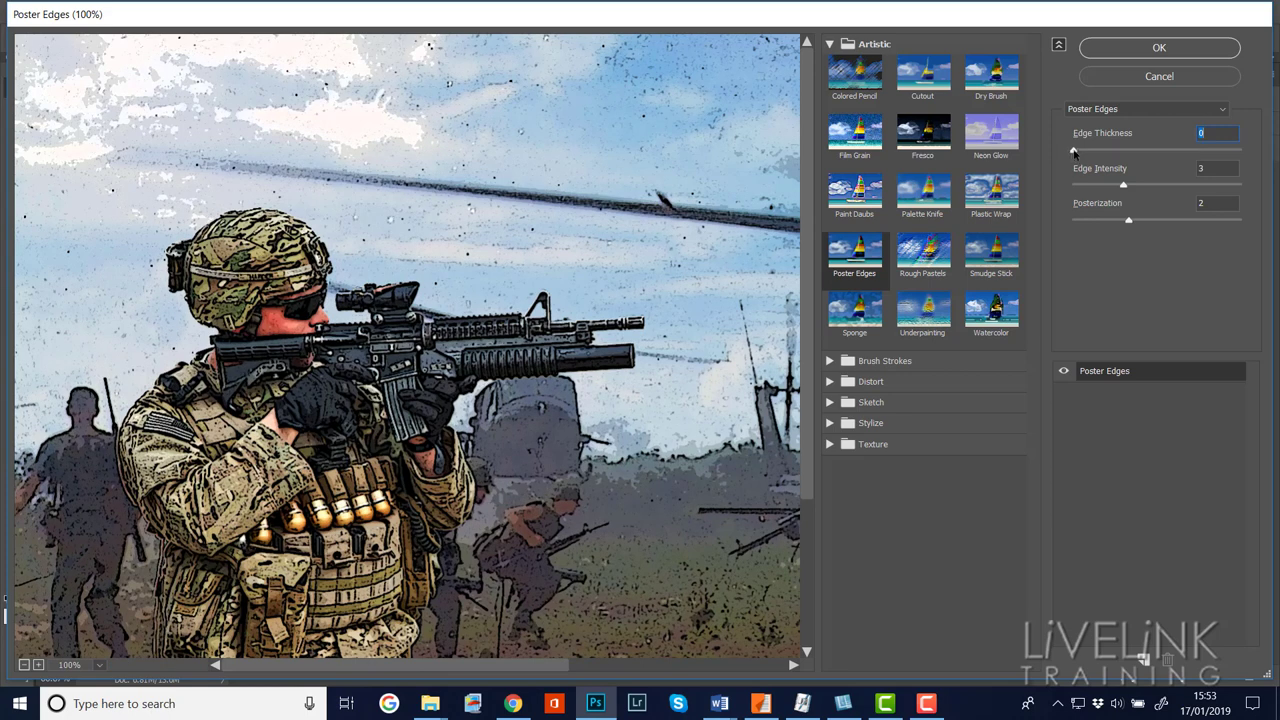
{"action": "left_click_drag", "start_coordinate": [1074, 152], "coordinate": [1262, 160]}
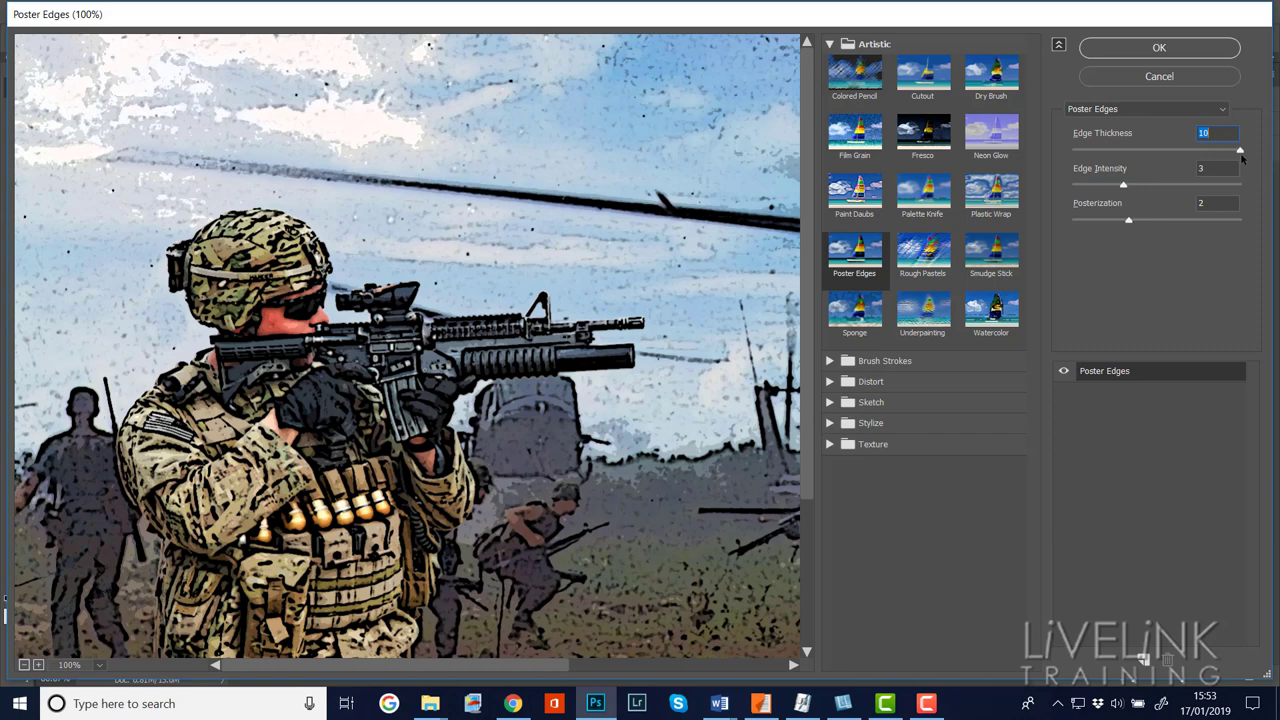
{"action": "left_click_drag", "start_coordinate": [1240, 152], "coordinate": [1115, 170]}
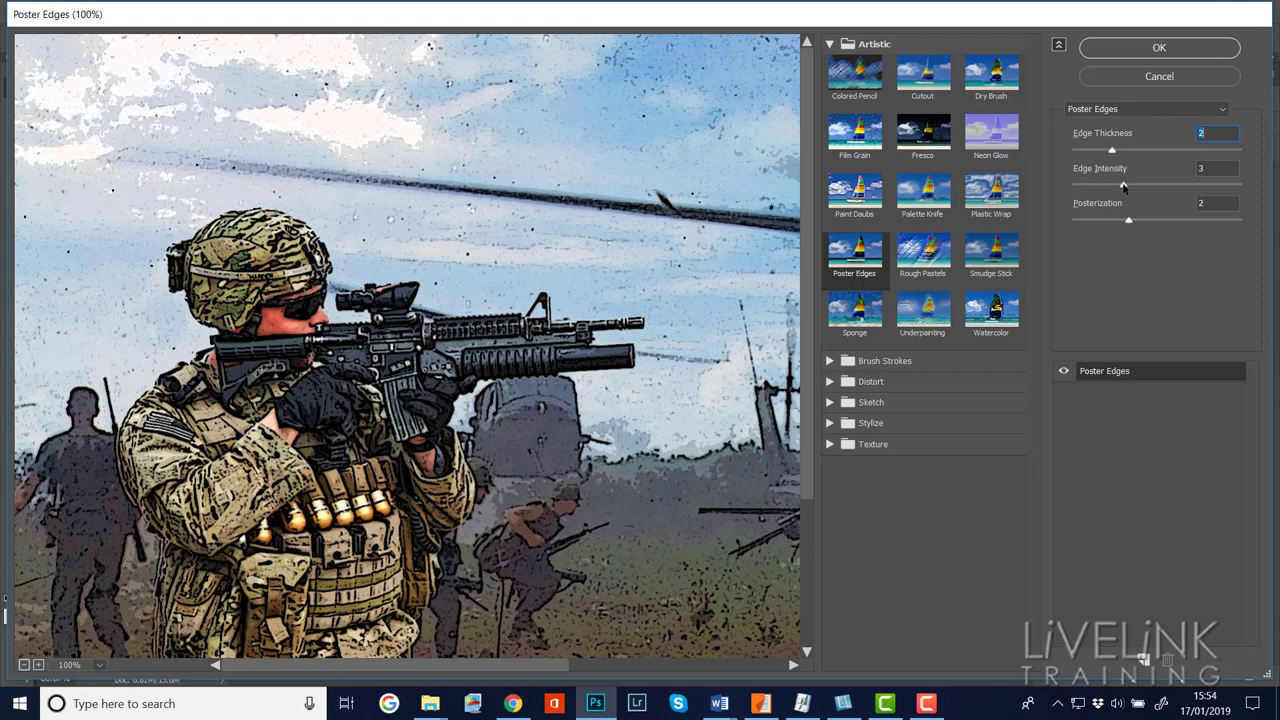
- Compare the Poster Edges preview at Edge Intensity 0 and 10, and return Edge Intensity to 3
{"action": "left_click_drag", "start_coordinate": [1122, 188], "coordinate": [1052, 188]}
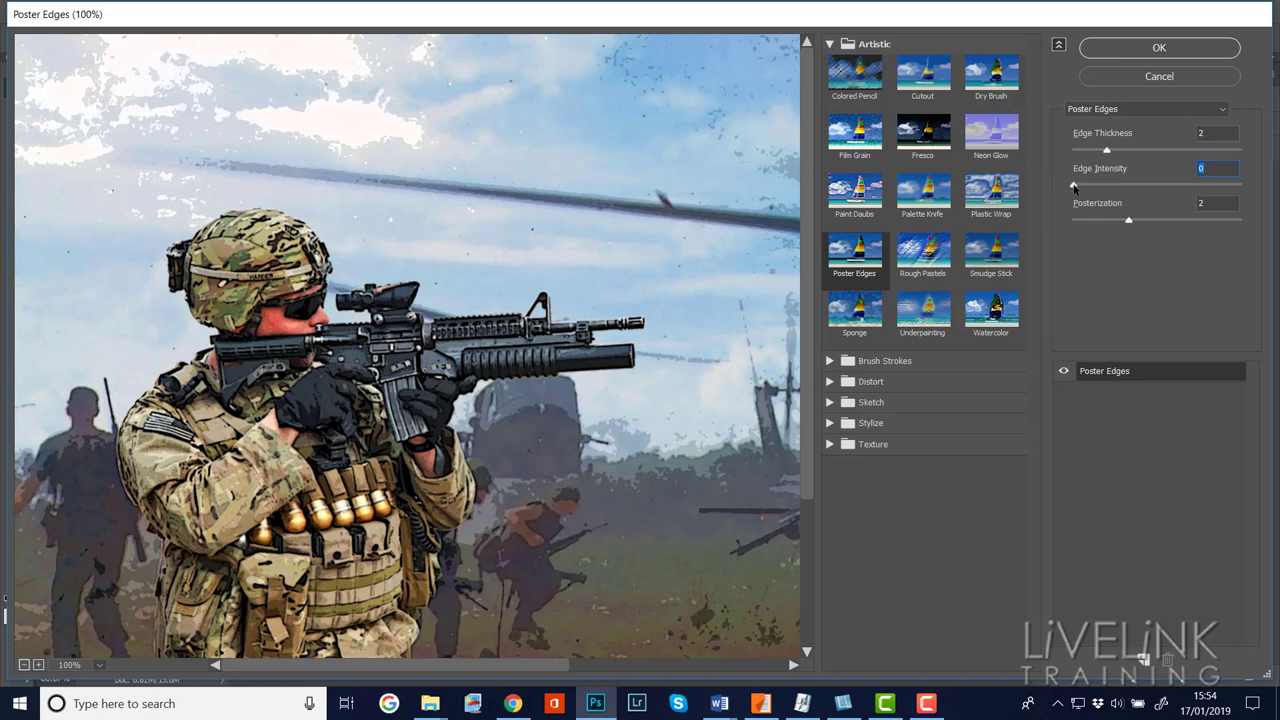
{"action": "left_click_drag", "start_coordinate": [1074, 187], "coordinate": [1267, 194]}
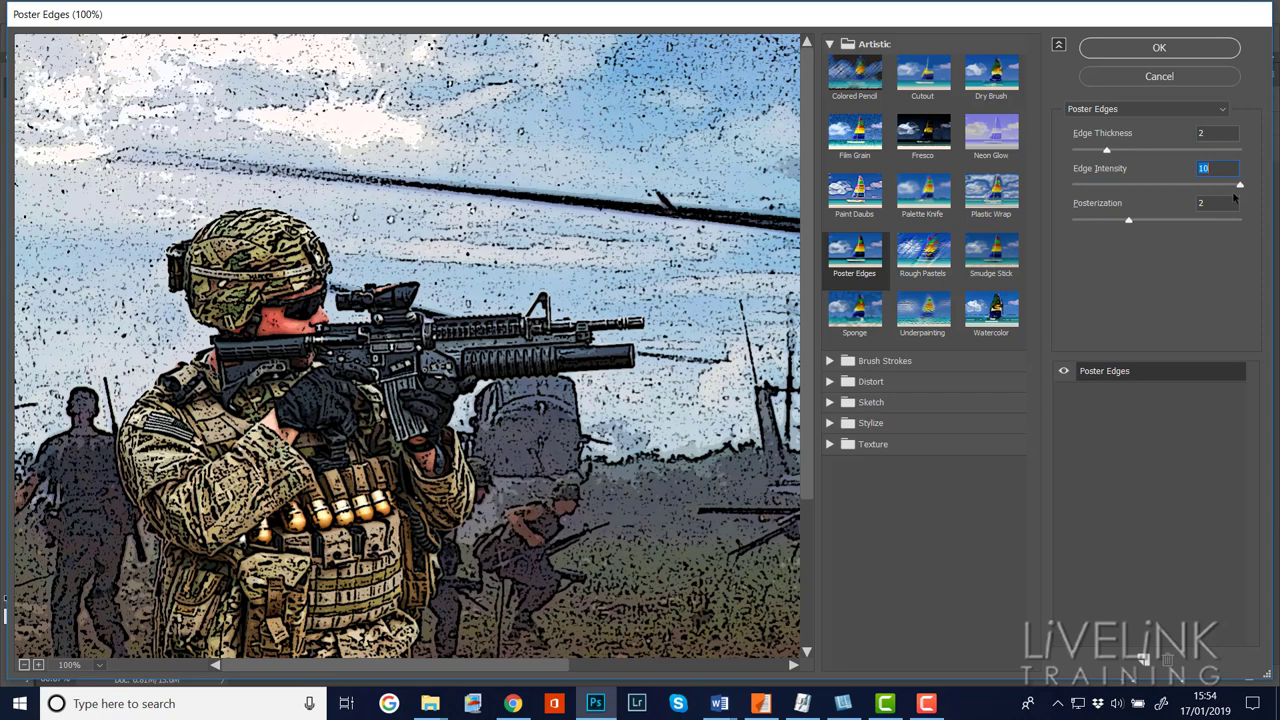
{"action": "left_click_drag", "start_coordinate": [1240, 186], "coordinate": [1128, 203]}
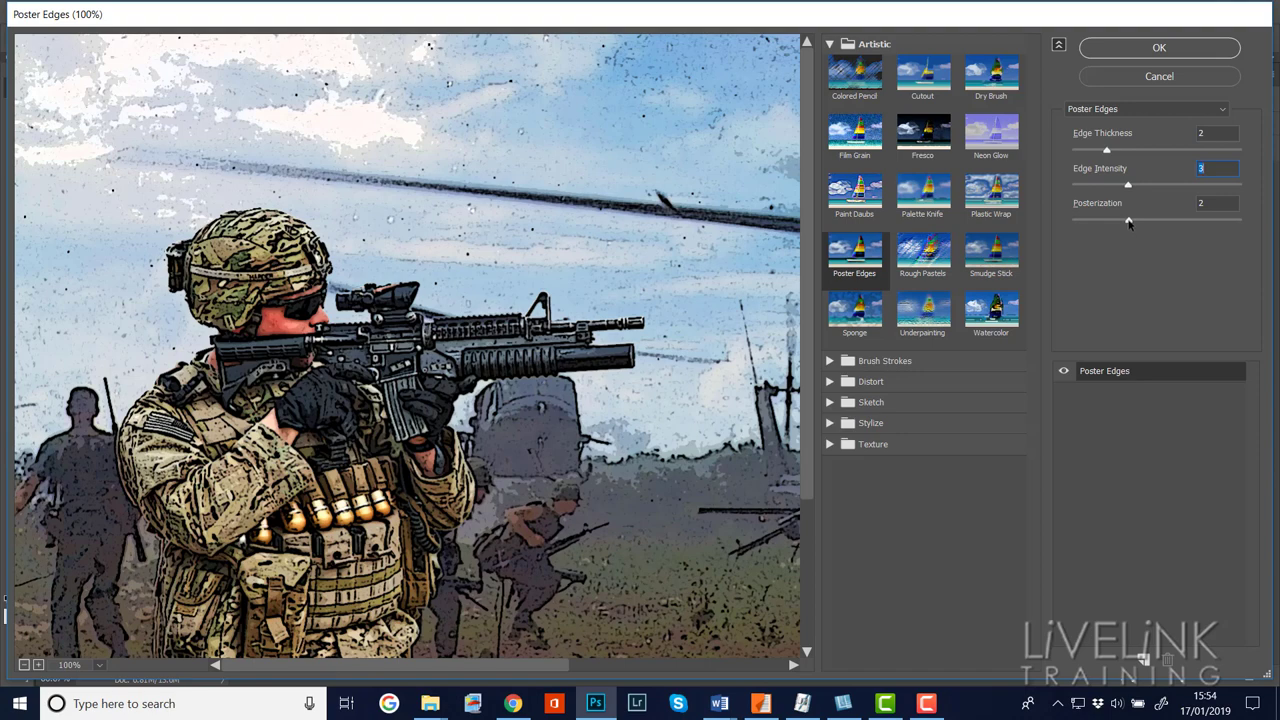
- Compare Posterization at 0 and 6, set it to 2, and apply the Poster Edges filter to the Lines layer
{"action": "left_click_drag", "start_coordinate": [1129, 224], "coordinate": [1072, 226]}
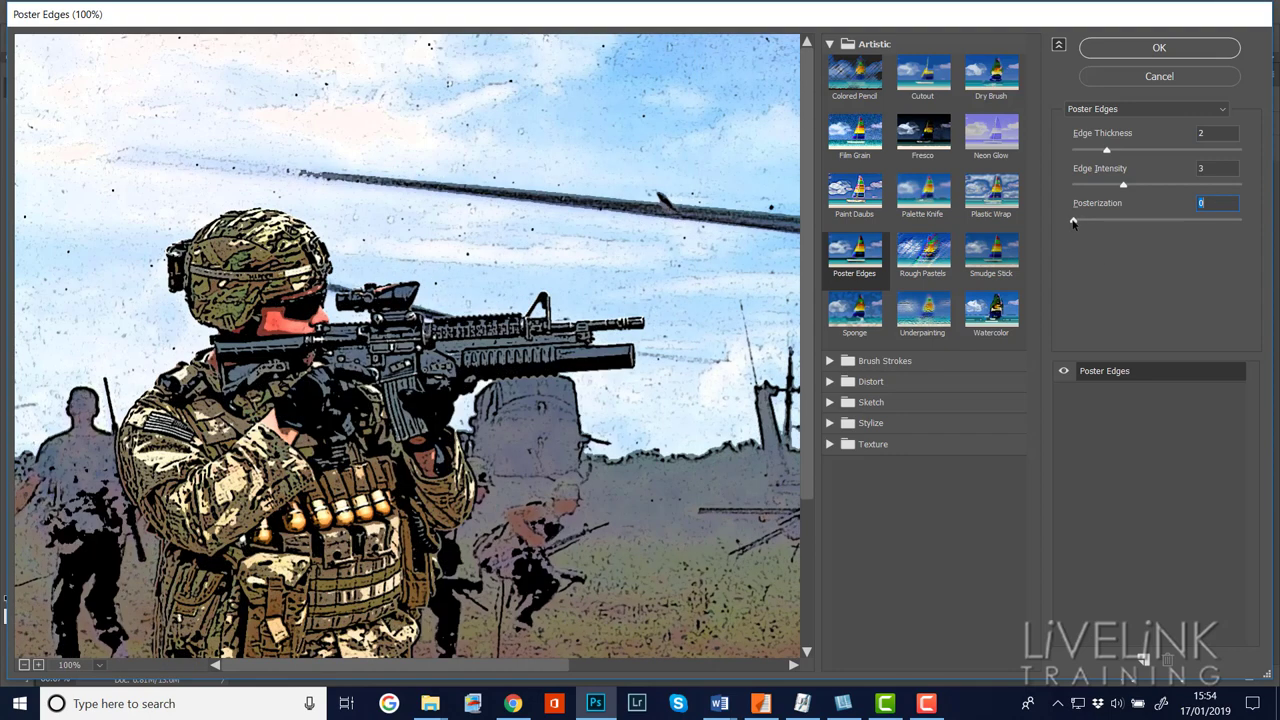
{"action": "left_click_drag", "start_coordinate": [1074, 221], "coordinate": [1249, 226]}
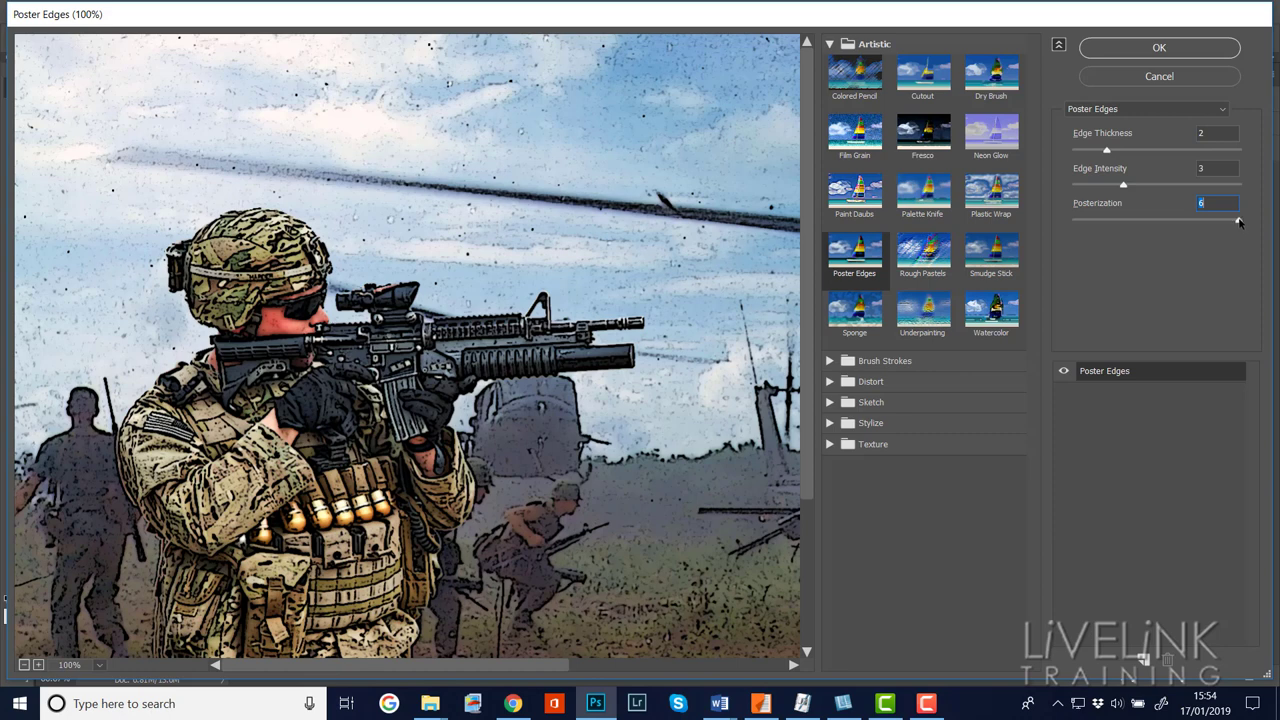
{"action": "left_click_drag", "start_coordinate": [1238, 221], "coordinate": [1135, 226]}
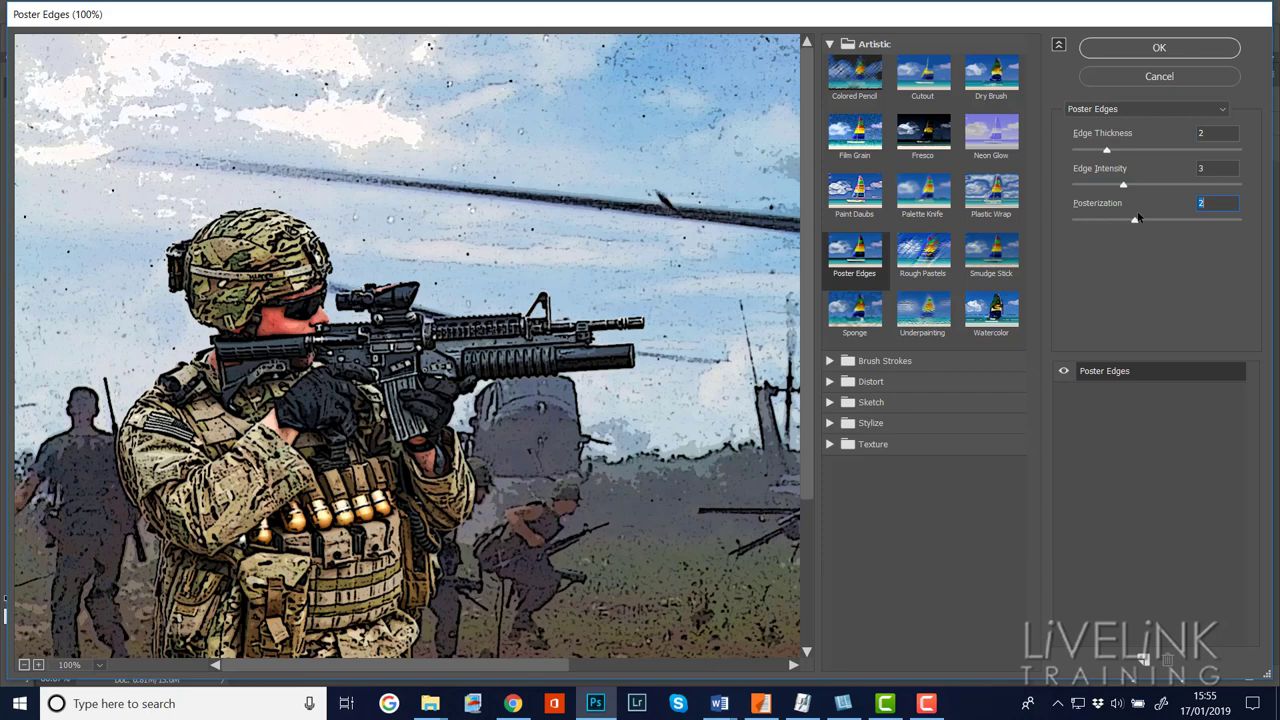
{"action": "left_click", "coordinate": [1159, 48]}
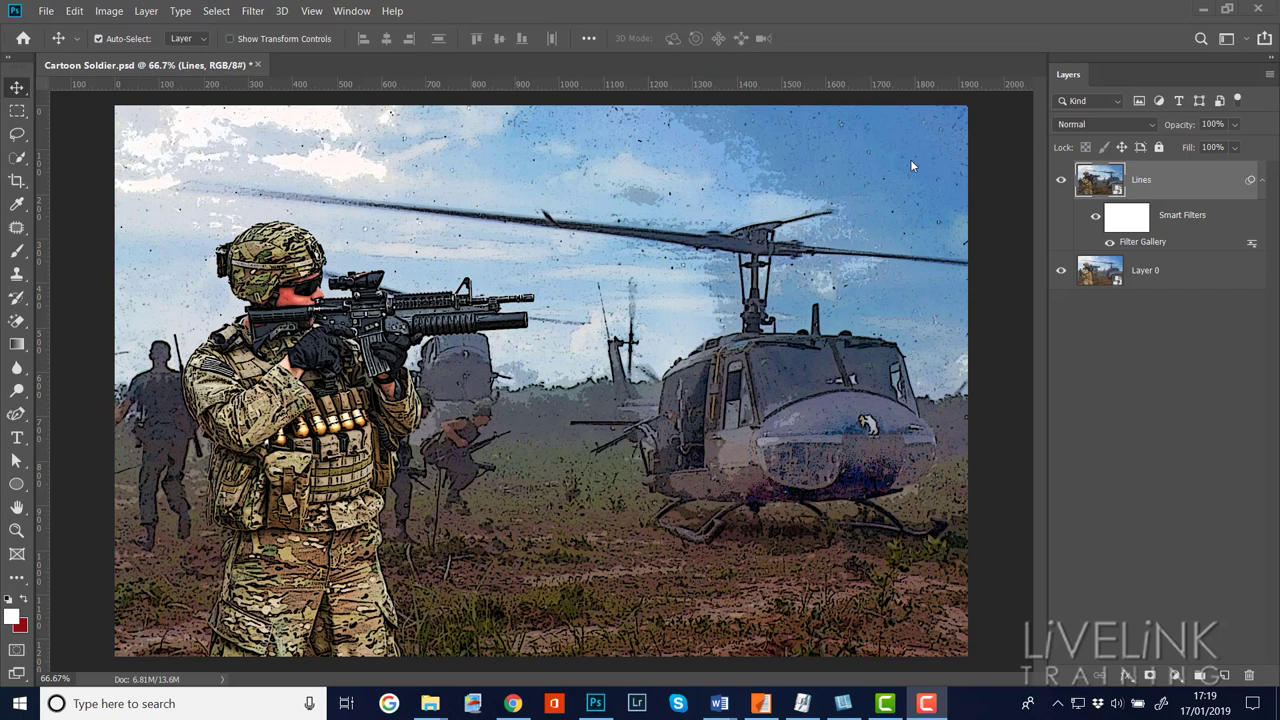
- Apply a Threshold adjustment with a level of 60 to the Lines layer
{"action": "left_click", "coordinate": [110, 14]}
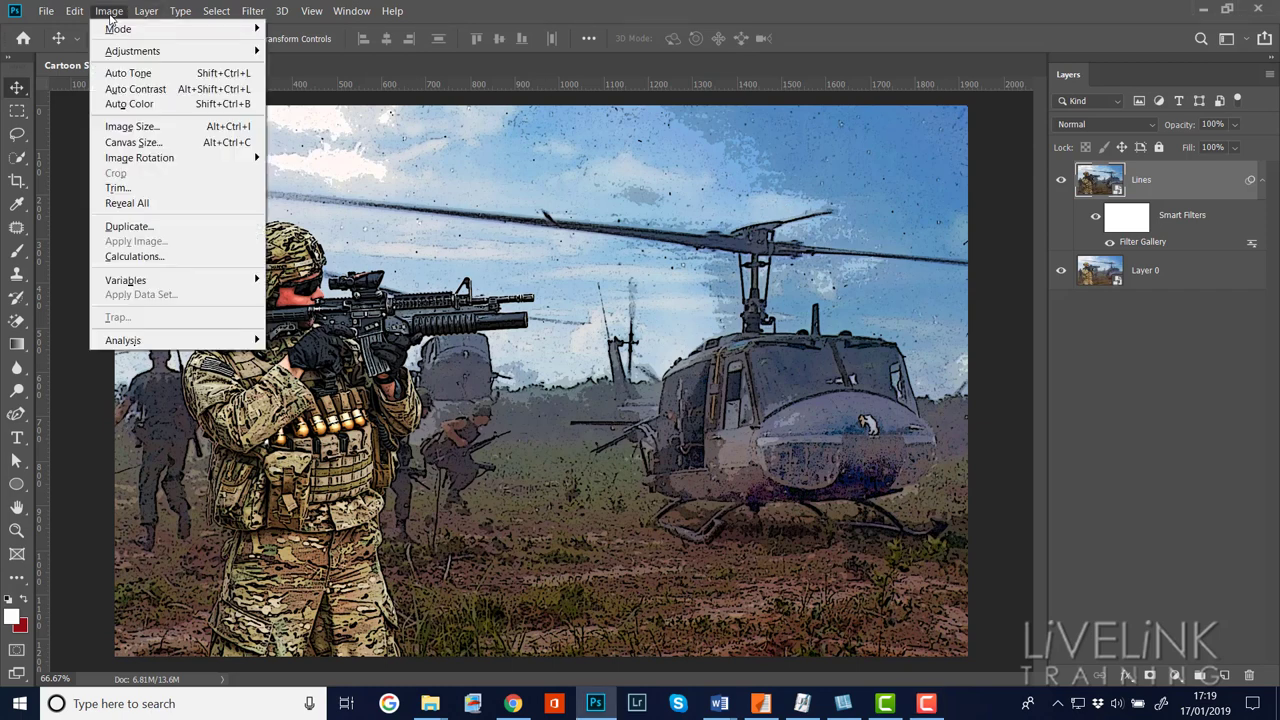
{"action": "mouse_move", "coordinate": [158, 54]}
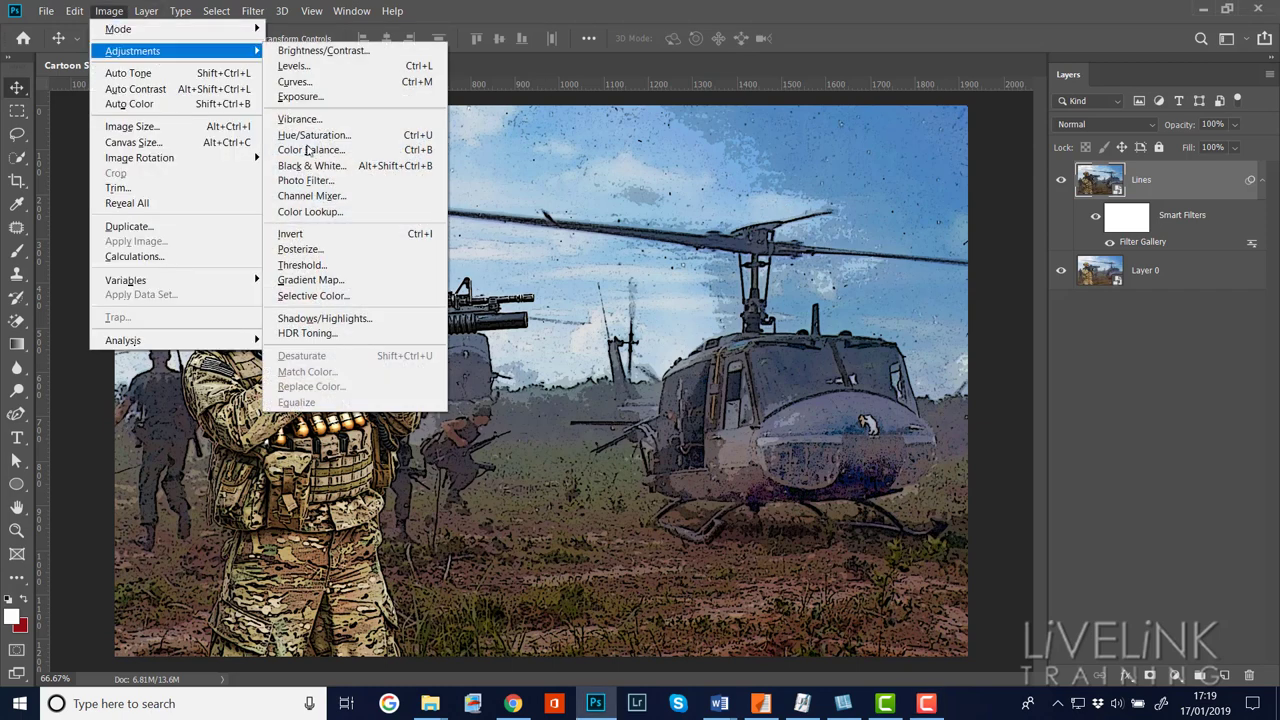
{"action": "left_click", "coordinate": [347, 266]}
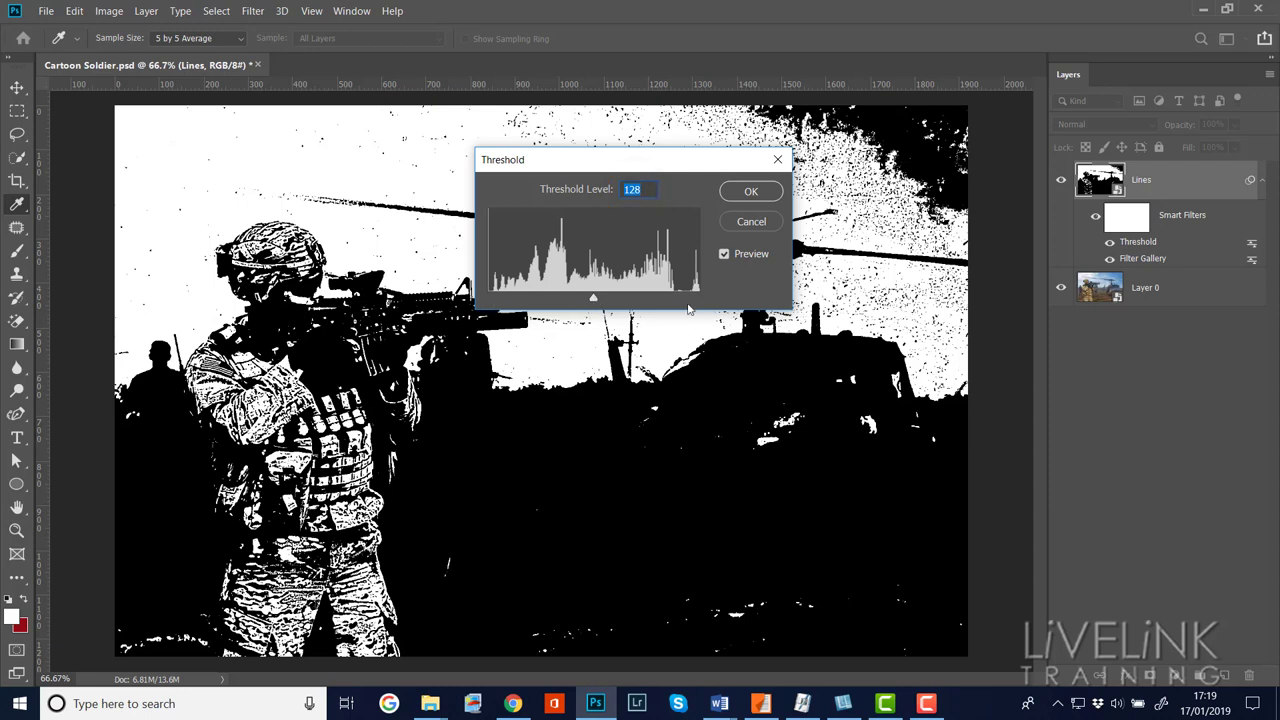
{"action": "mouse_move", "coordinate": [593, 300]}
{"action": "left_mouse_down"}
{"action": "mouse_move", "coordinate": [514, 302]}
{"action": "mouse_move", "coordinate": [703, 316]}
{"action": "mouse_move", "coordinate": [523, 310]}
{"action": "mouse_move", "coordinate": [538, 314]}
{"action": "left_mouse_up"}
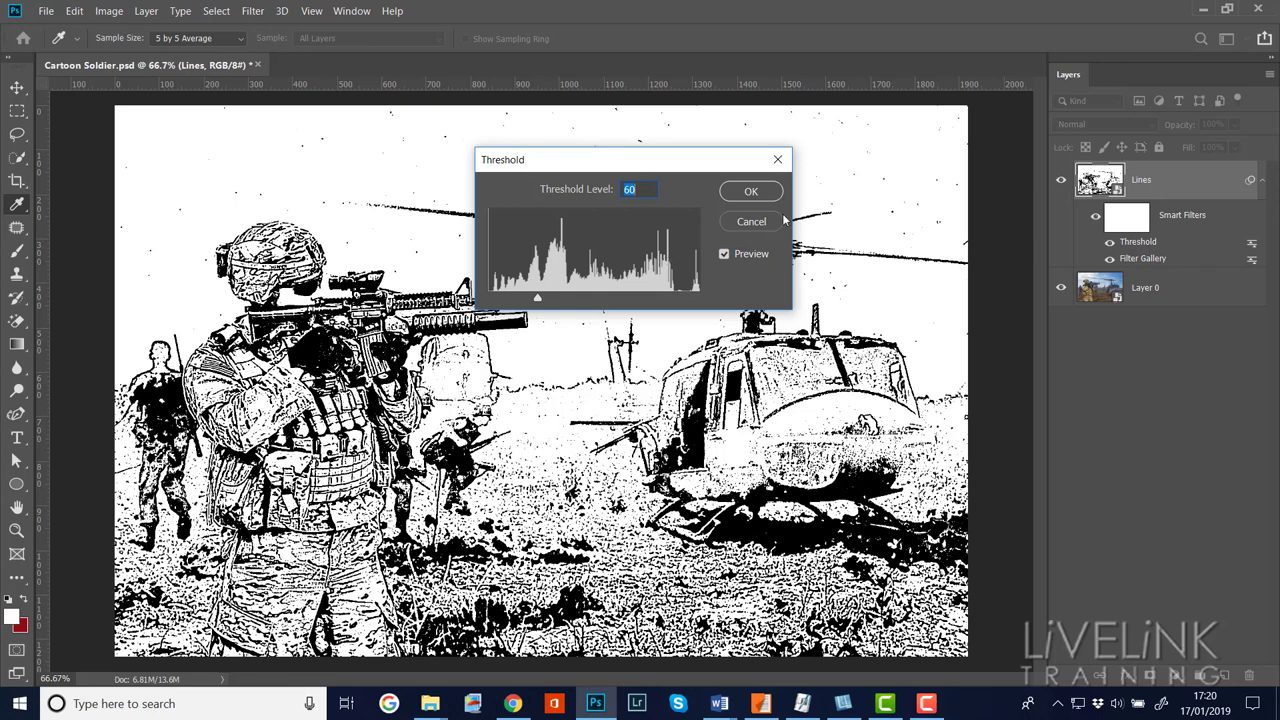
{"action": "left_click", "coordinate": [750, 192]}
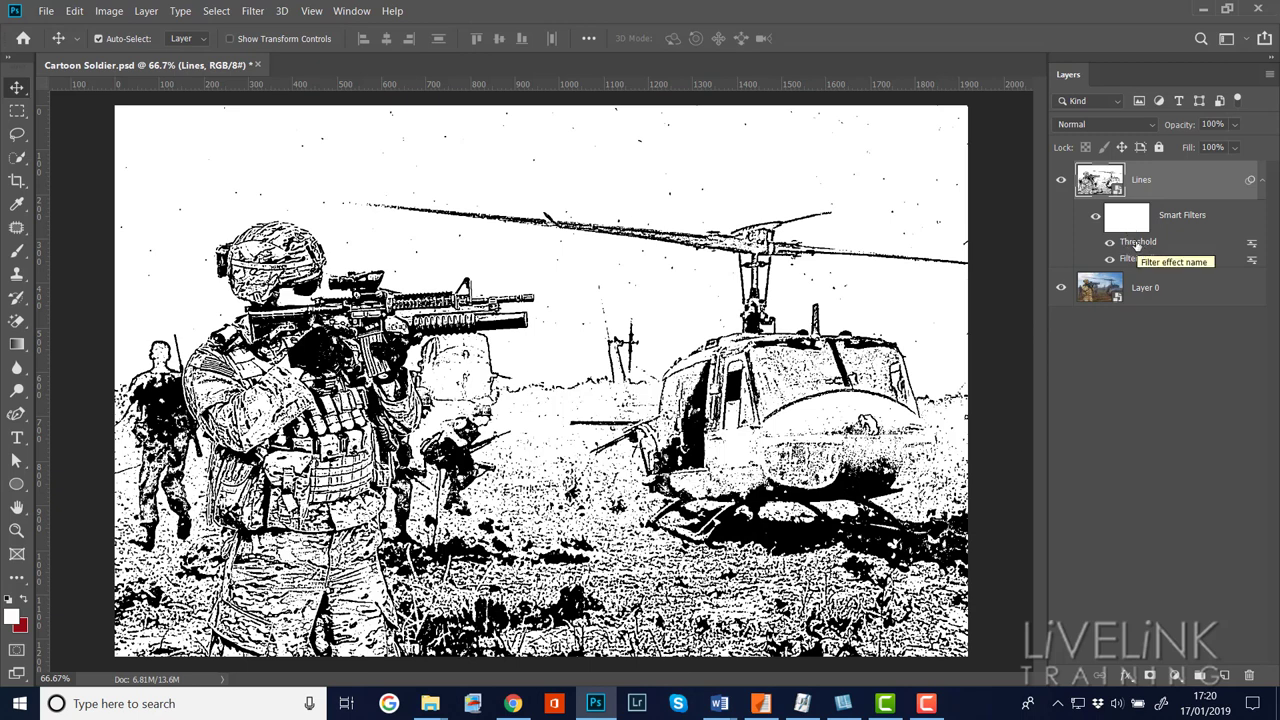
- Reopen the Lines layer's Threshold smart filter and set its level to 56
{"action": "double_click", "coordinate": [1137, 242]}
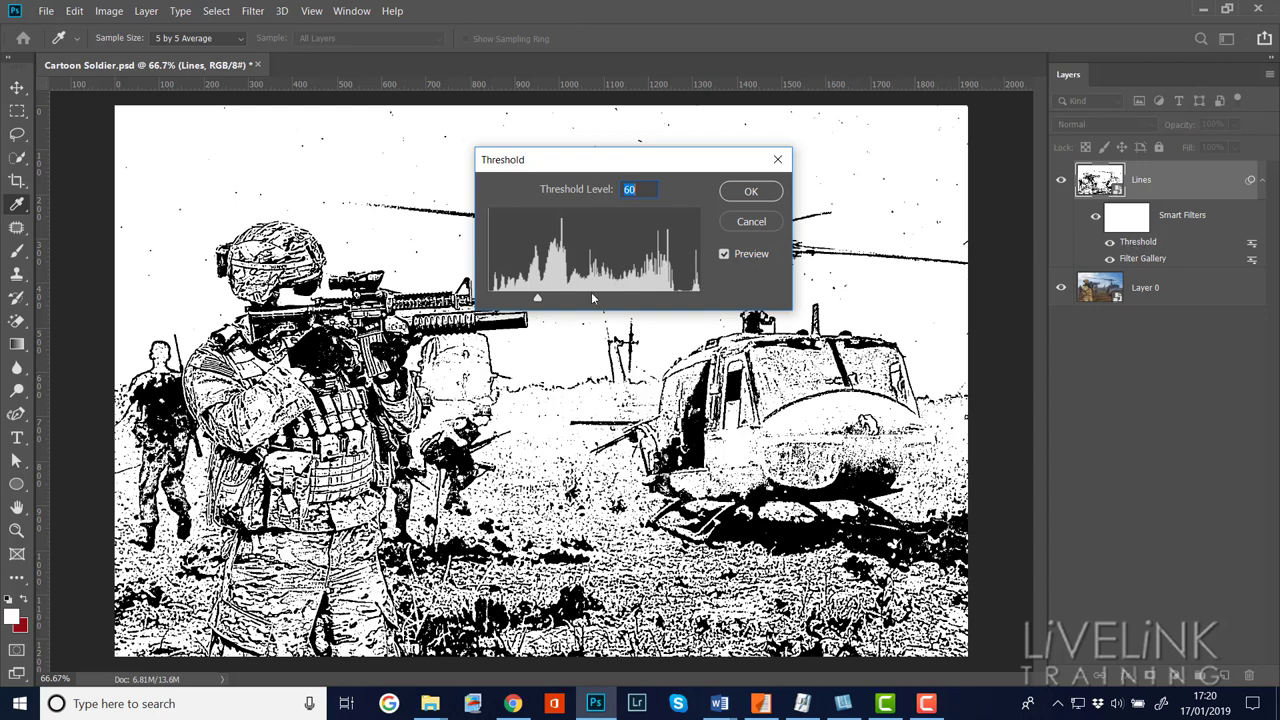
{"action": "left_click_drag", "start_coordinate": [537, 301], "coordinate": [537, 304]}
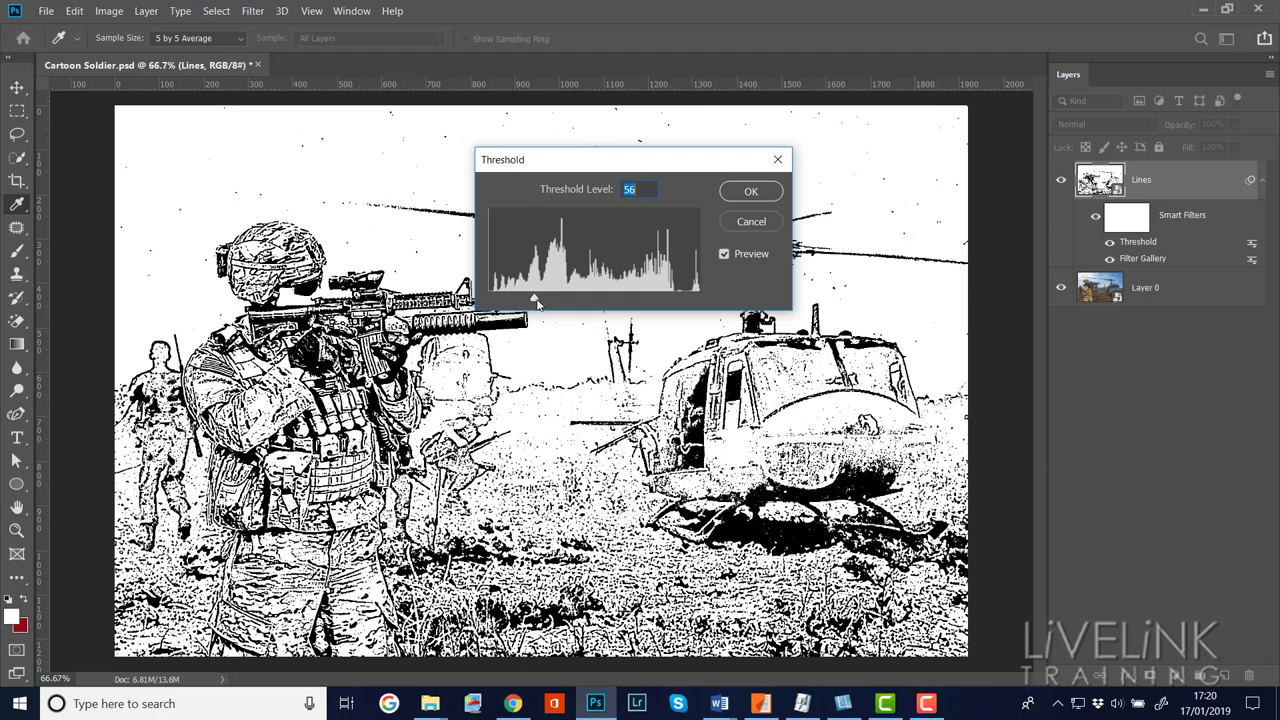
{"action": "left_click", "coordinate": [752, 192]}
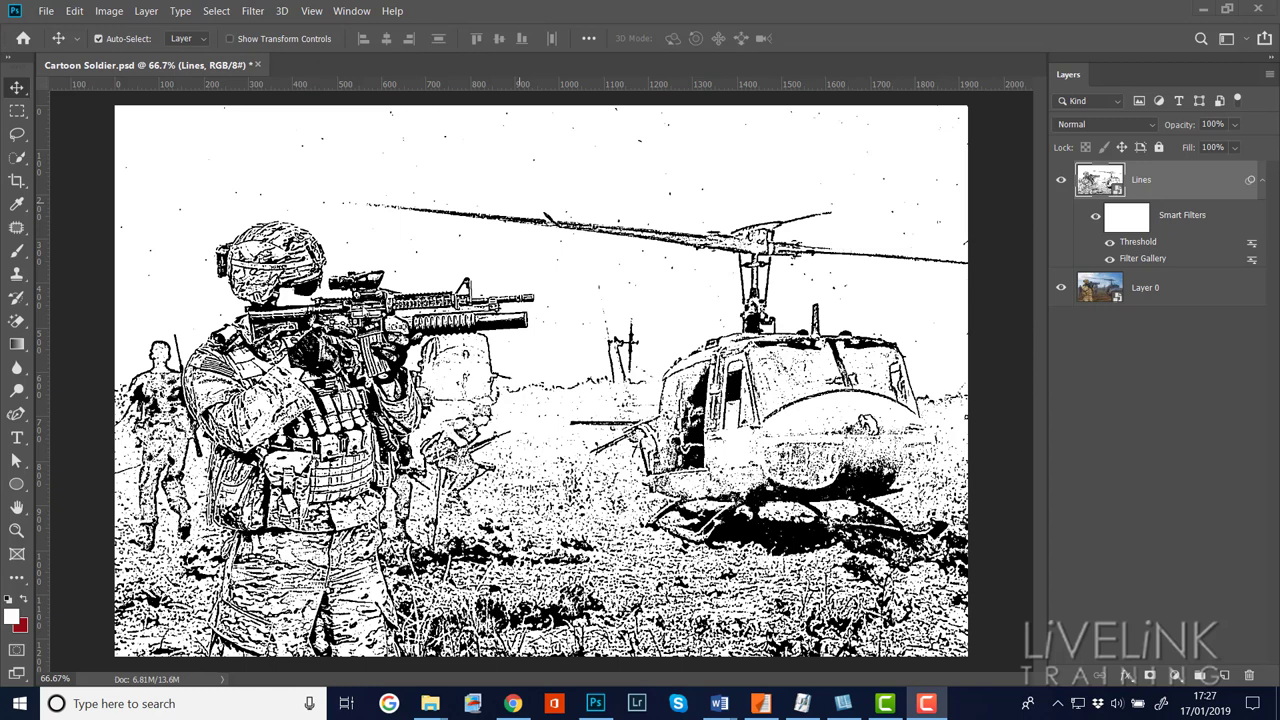
- Start the Oil Paint filter on the Lines layer and move its dialog clear of the Layers list
{"action": "left_click", "coordinate": [253, 12]}
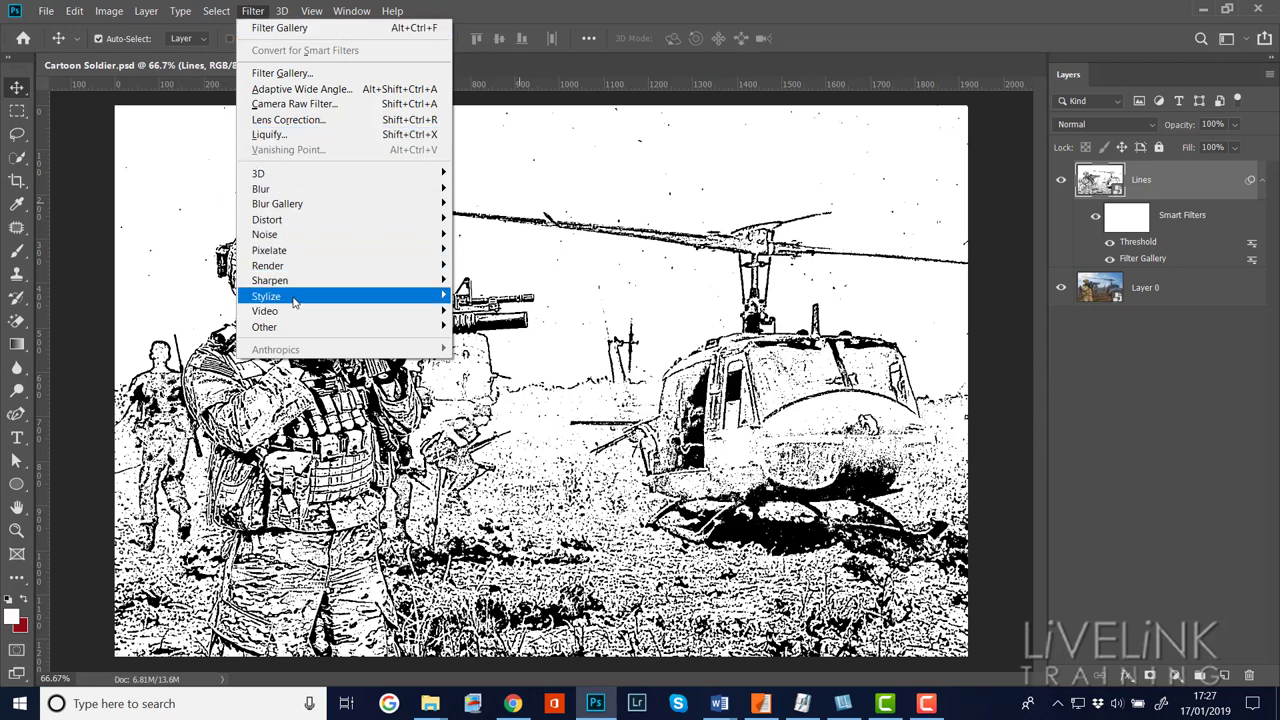
{"action": "mouse_move", "coordinate": [294, 302]}
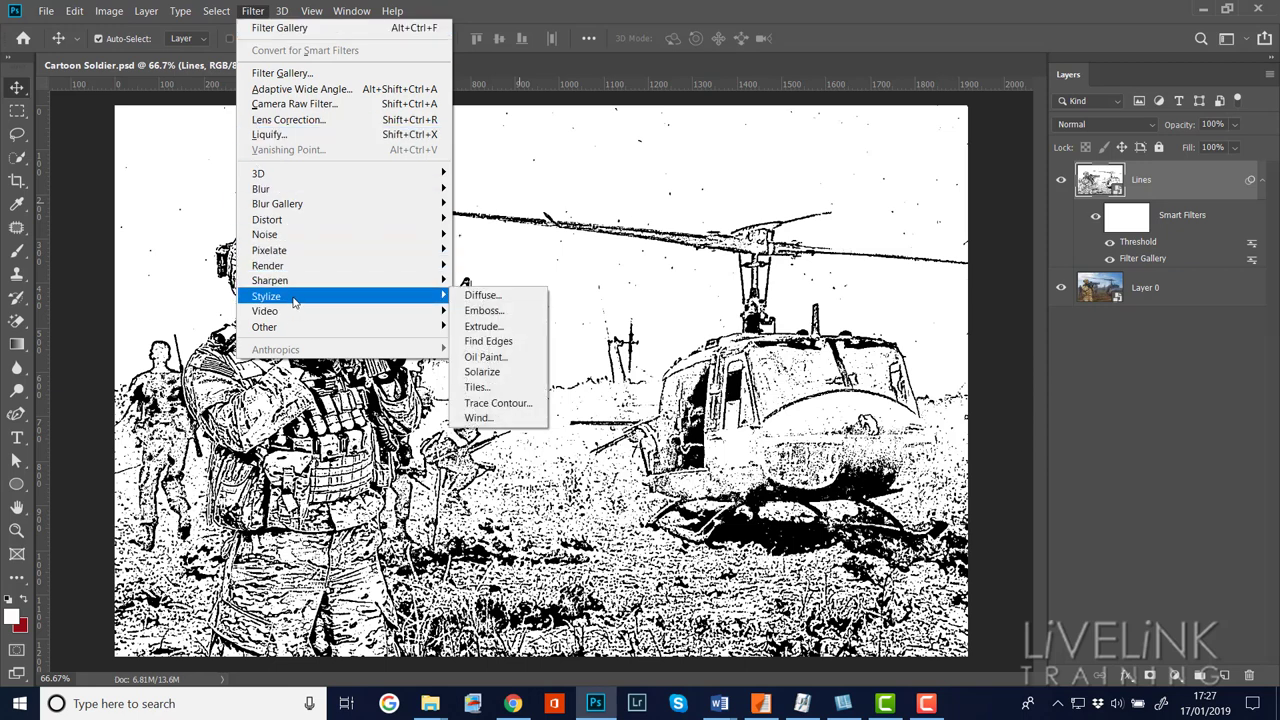
{"action": "left_click", "coordinate": [484, 357]}
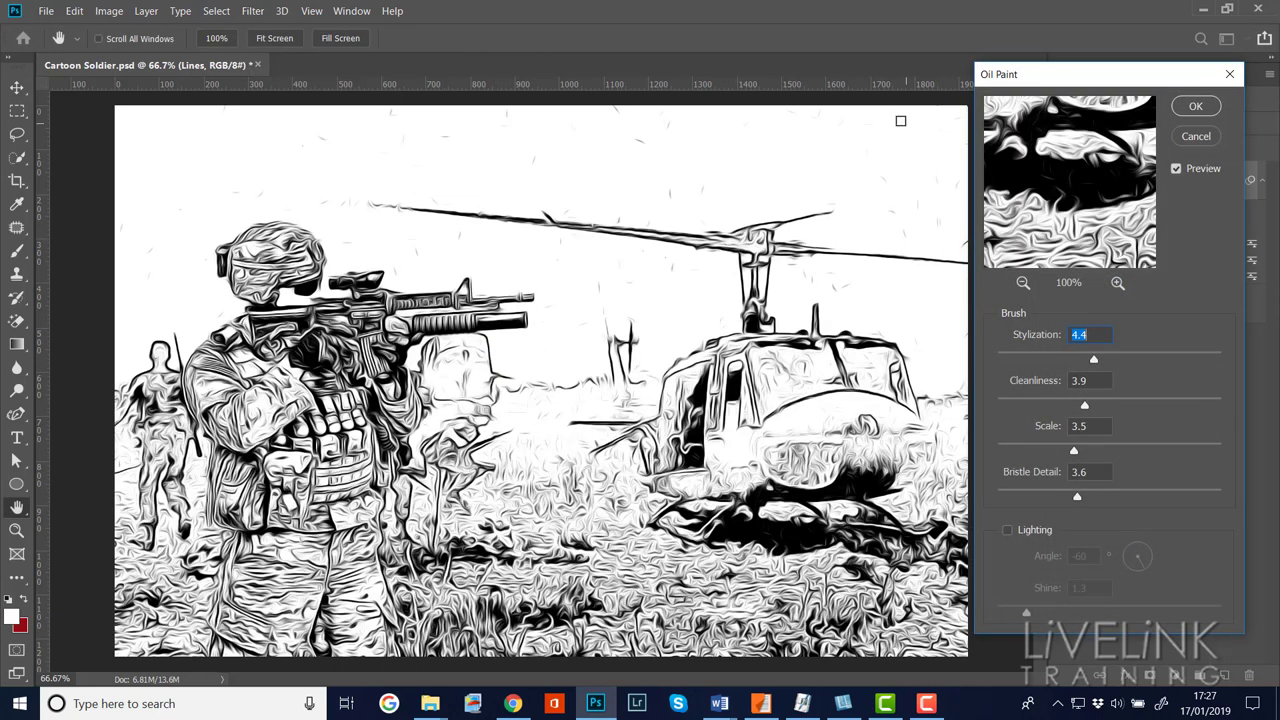
{"action": "left_click_drag", "start_coordinate": [1084, 80], "coordinate": [754, 72]}
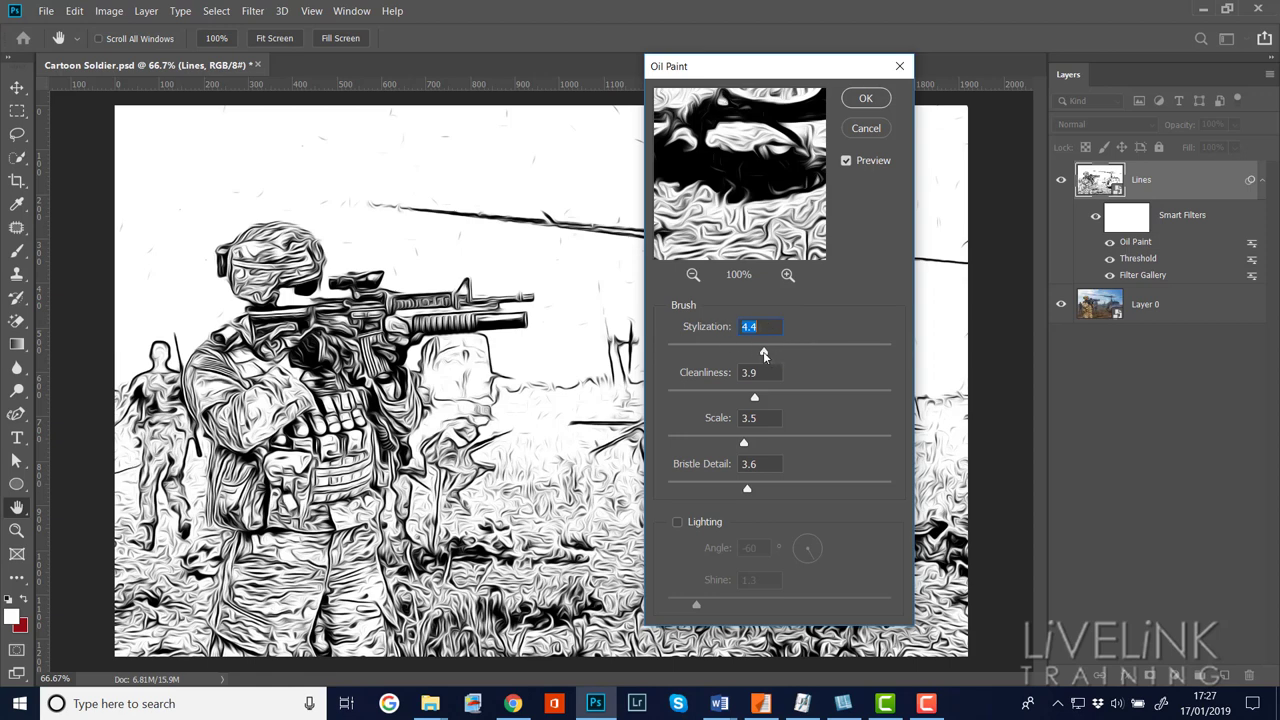
- Compare the Oil Paint preview at Stylization 0.1 and 10.0, and set Stylization to 3.2
{"action": "left_click_drag", "start_coordinate": [764, 355], "coordinate": [667, 354]}
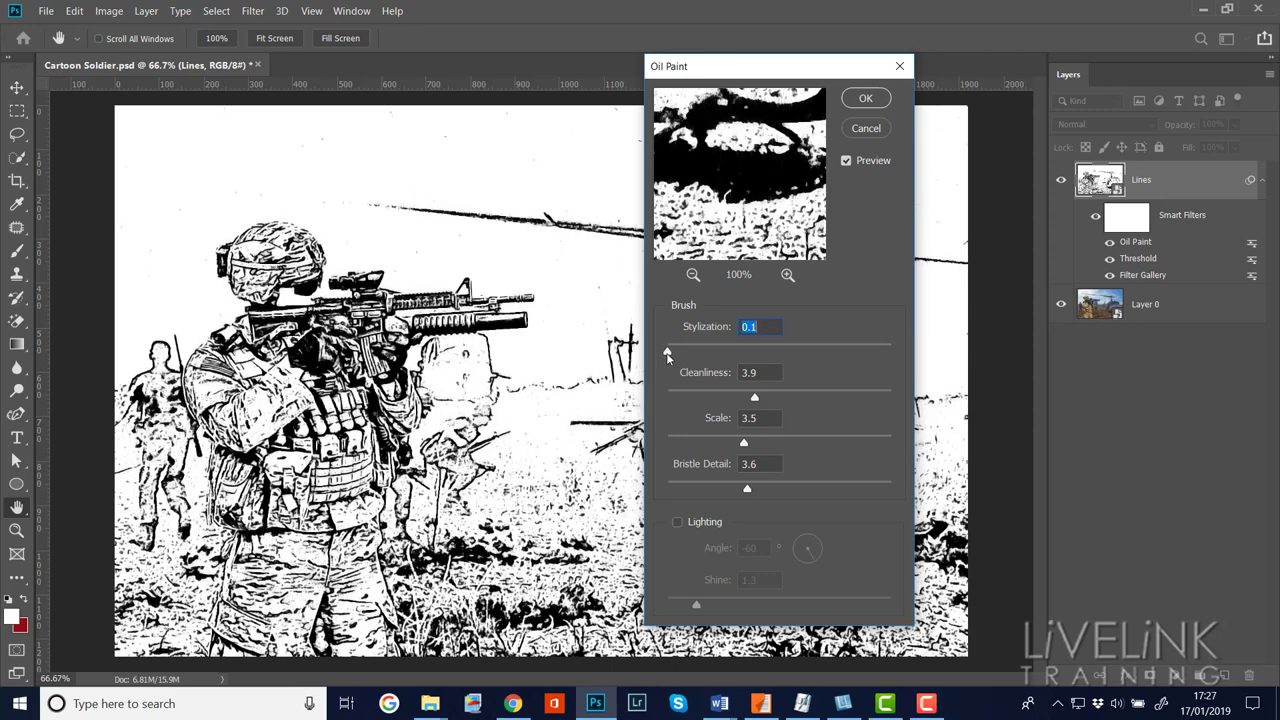
{"action": "left_click_drag", "start_coordinate": [667, 353], "coordinate": [686, 350]}
{"action": "left_click_drag", "start_coordinate": [878, 352], "coordinate": [894, 351]}
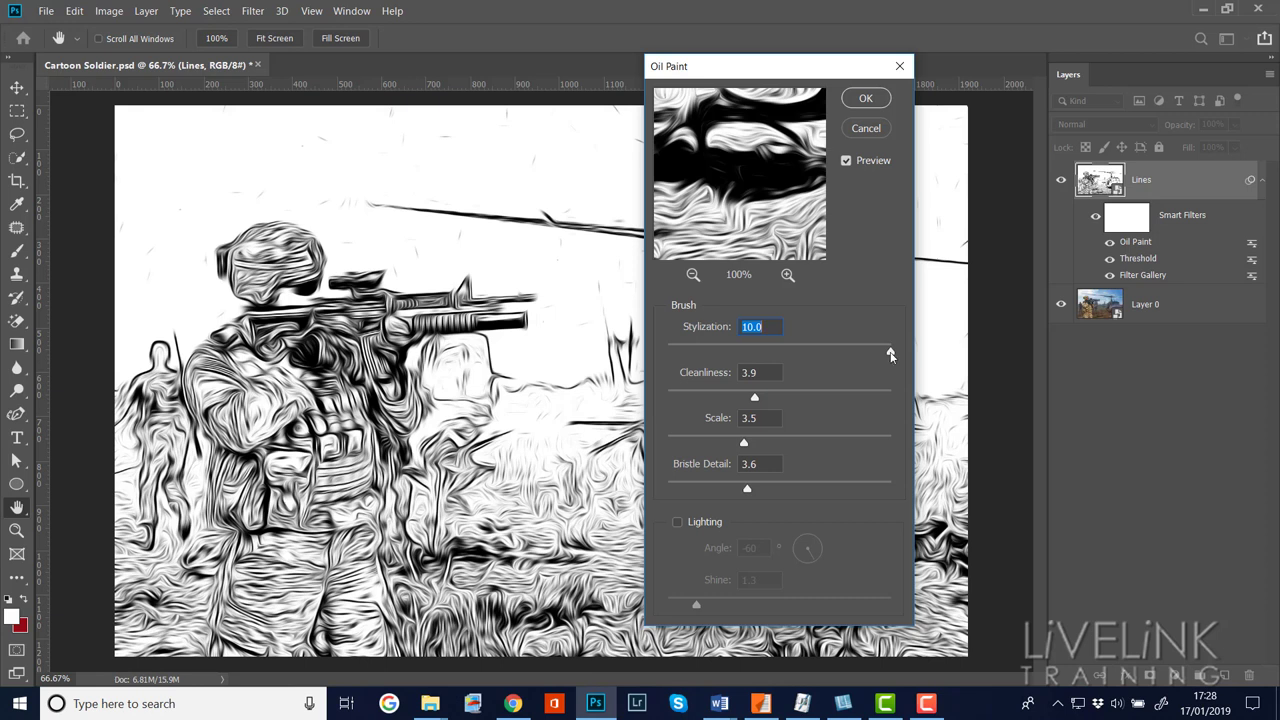
{"action": "left_click_drag", "start_coordinate": [891, 355], "coordinate": [886, 354]}
{"action": "left_click_drag", "start_coordinate": [766, 355], "coordinate": [737, 351]}
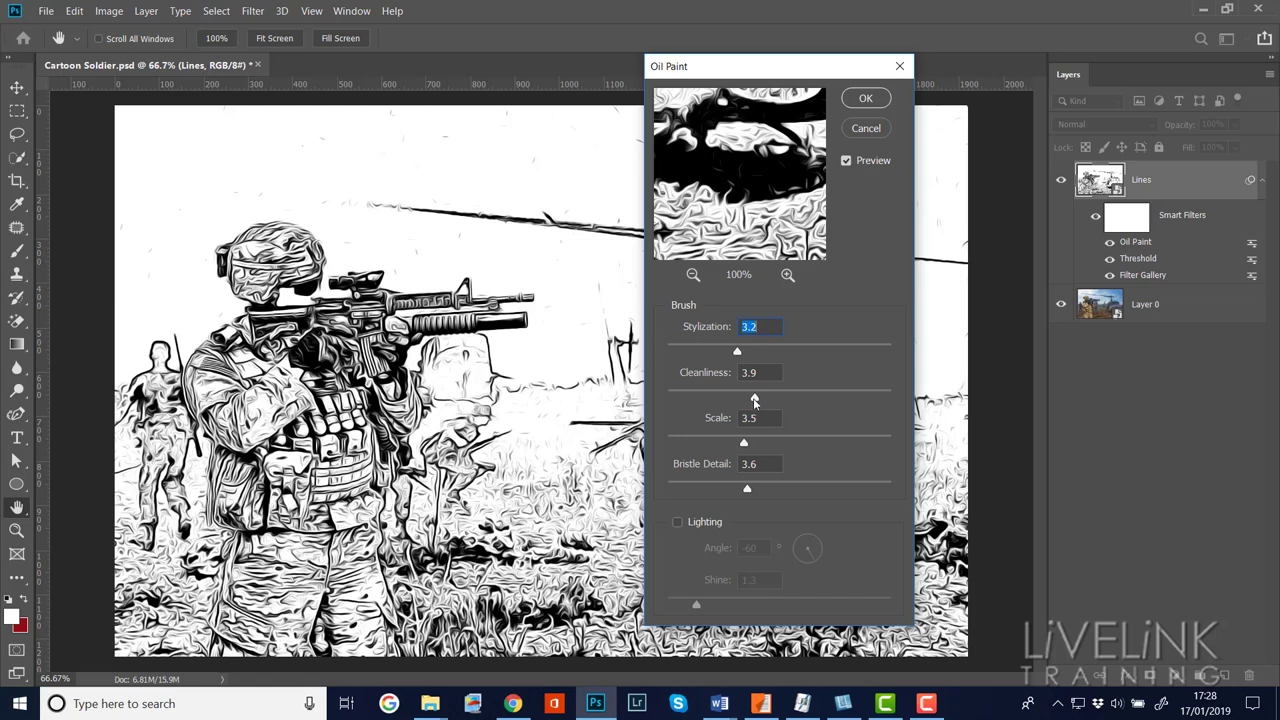
- Compare the Oil Paint preview at Cleanliness 0.0 and 10.0, and set Cleanliness to 3.0
{"action": "left_click_drag", "start_coordinate": [755, 400], "coordinate": [667, 400]}
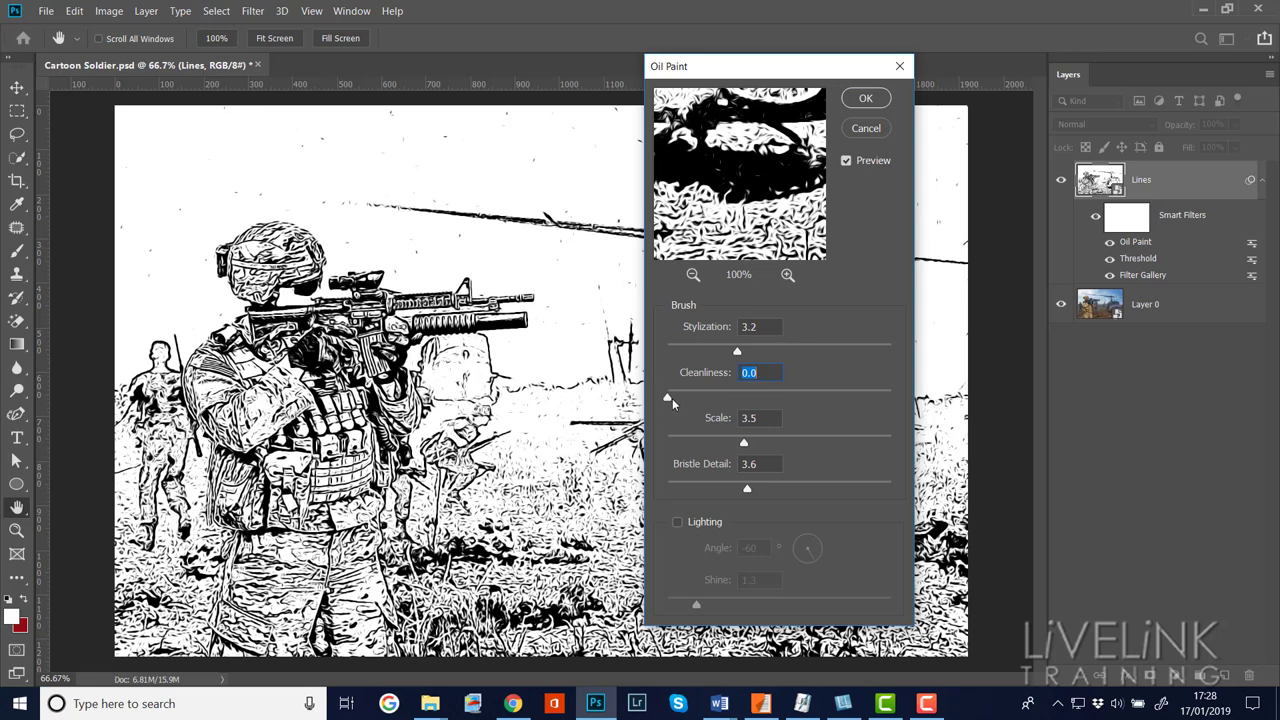
{"action": "left_click_drag", "start_coordinate": [668, 398], "coordinate": [777, 395]}
{"action": "left_click_drag", "start_coordinate": [868, 399], "coordinate": [925, 399]}
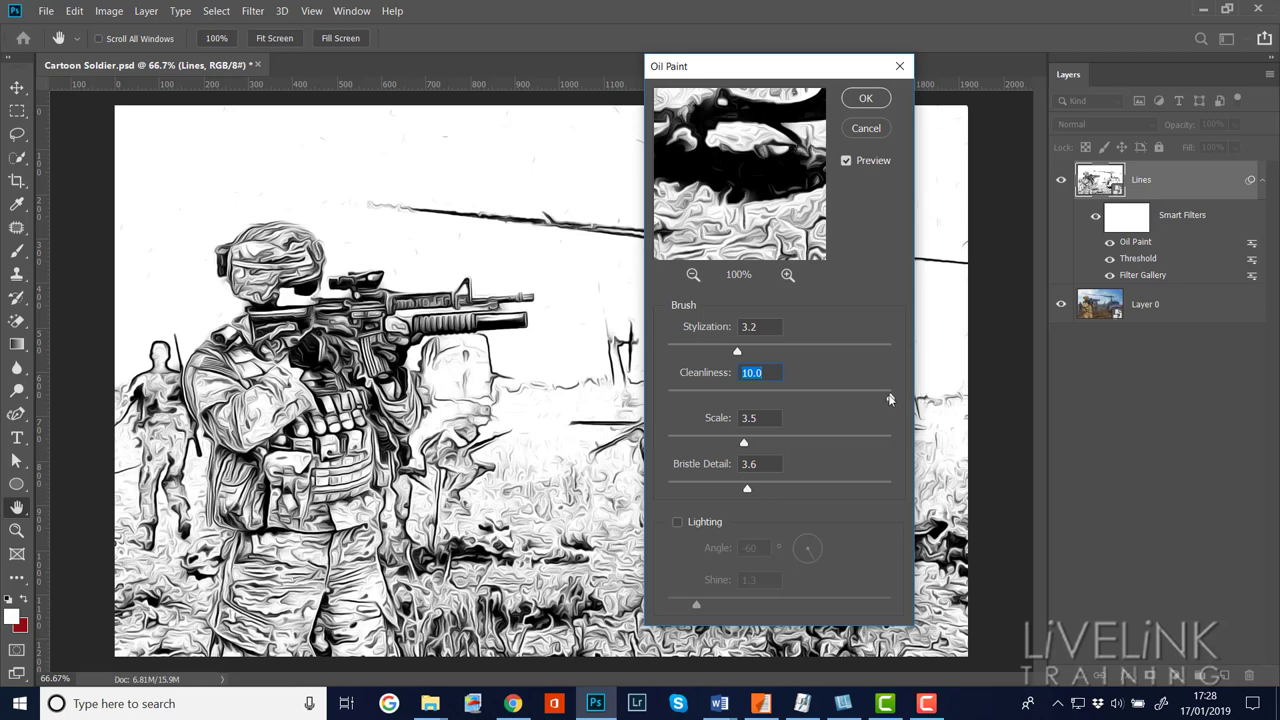
{"action": "left_click_drag", "start_coordinate": [890, 400], "coordinate": [733, 397]}
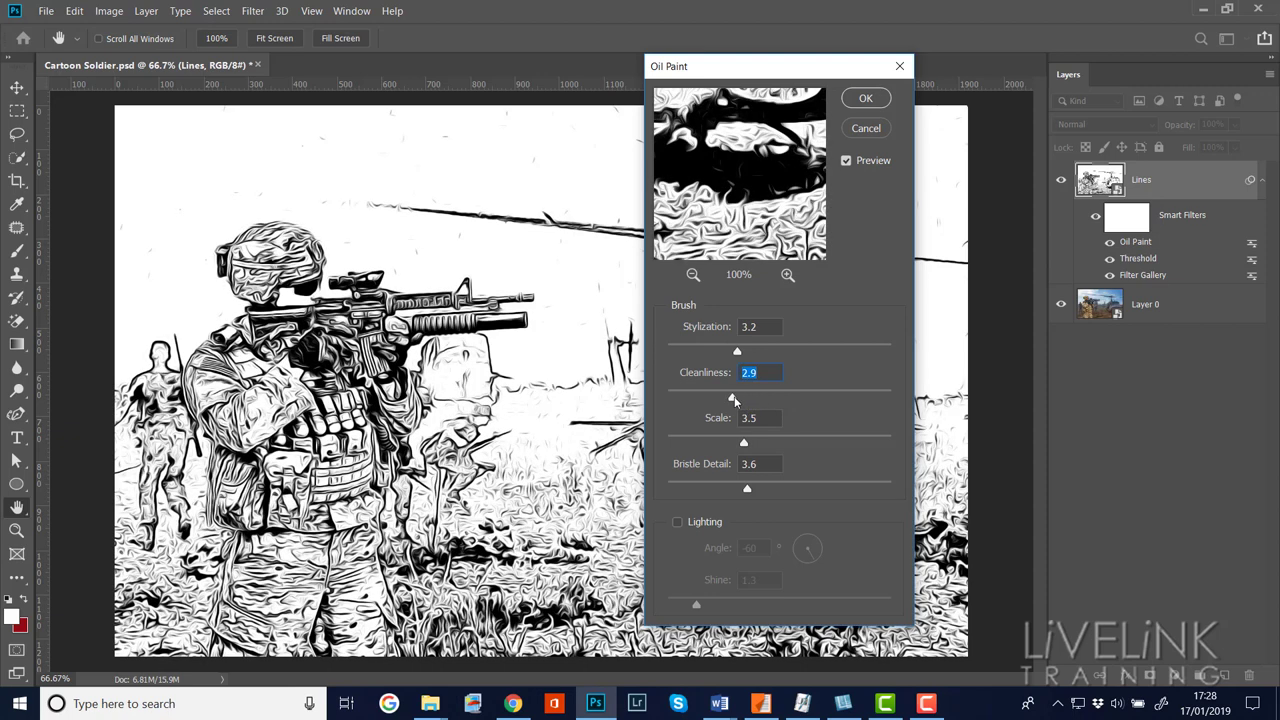
{"action": "left_click_drag", "start_coordinate": [733, 400], "coordinate": [735, 400]}
- Set the Oil Paint Stylization to 4.3 and Cleanliness to 3.9
{"action": "left_click_drag", "start_coordinate": [737, 353], "coordinate": [734, 353]}
{"action": "type", "text": "4.3"}
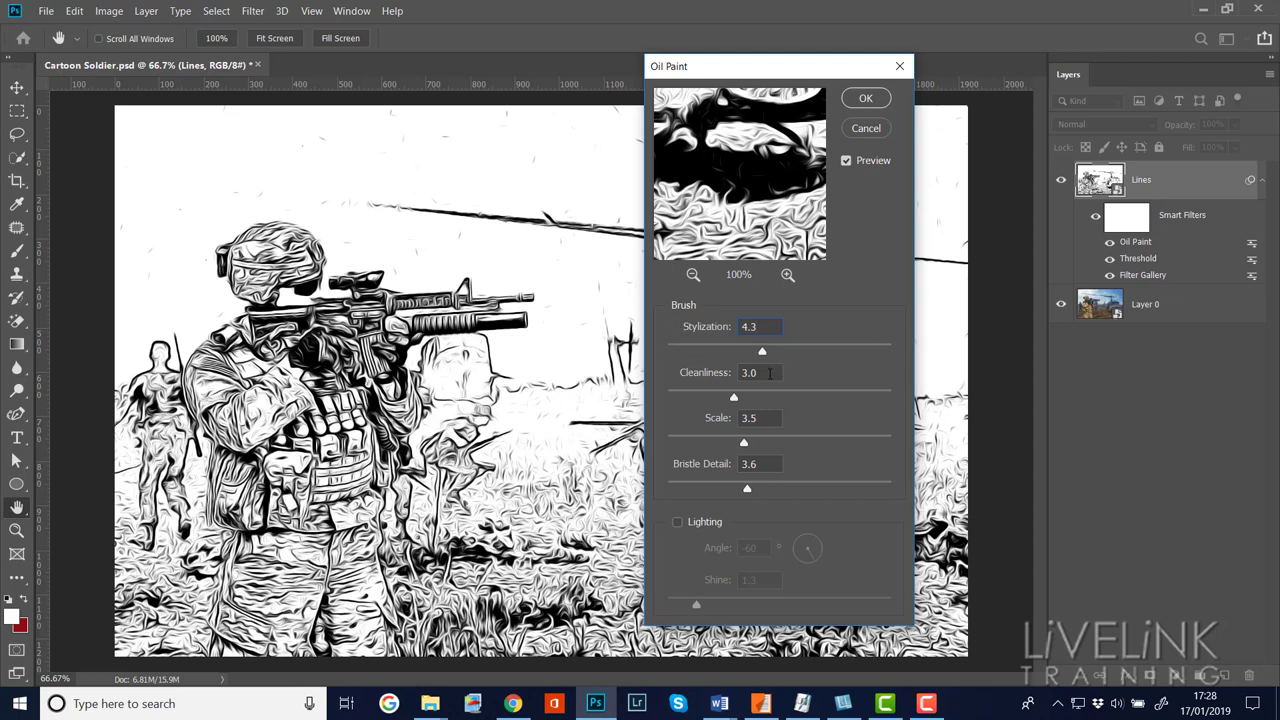
{"action": "left_click", "coordinate": [726, 373]}
{"action": "type", "text": "3.9"}
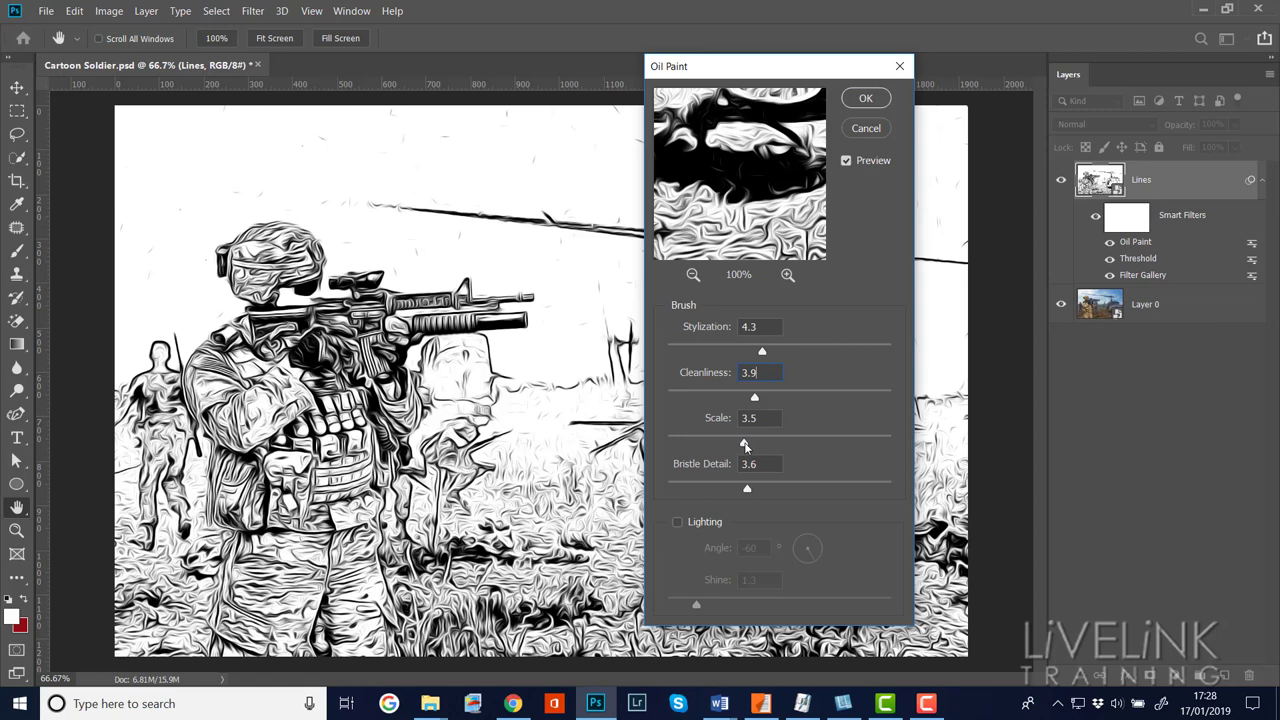
- Try different Scale and Bristle Detail amounts for Oil Paint, and set Scale to 4.2 and Bristle Detail to 2.9
{"action": "left_click_drag", "start_coordinate": [742, 446], "coordinate": [695, 446]}
{"action": "left_click_drag", "start_coordinate": [875, 443], "coordinate": [742, 447]}
{"action": "type", "text": "4.2"}
{"action": "left_click_drag", "start_coordinate": [749, 488], "coordinate": [886, 488]}
{"action": "left_click_drag", "start_coordinate": [736, 491], "coordinate": [736, 489]}
{"action": "type", "text": "2.9"}
- Compare the image with Lighting and the preview on and off, leave Lighting disabled, and apply the Oil Paint filter
{"action": "left_click", "coordinate": [679, 523]}
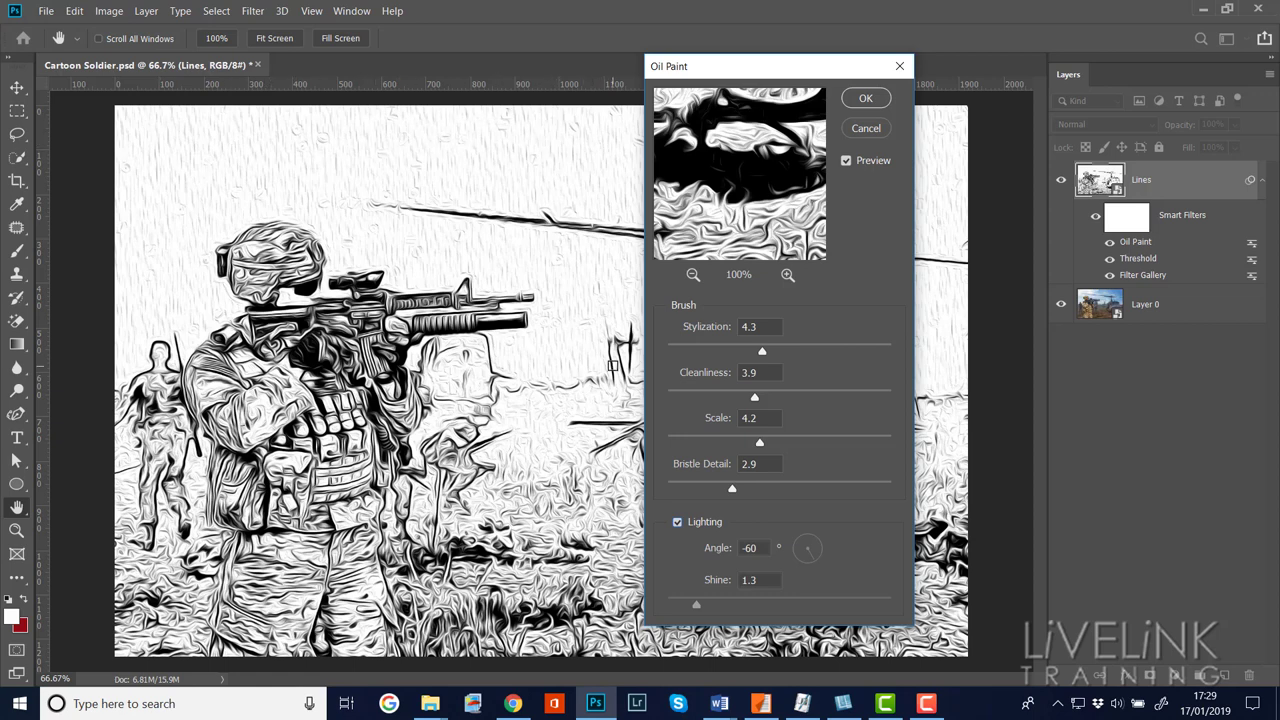
{"action": "left_click", "coordinate": [678, 523]}
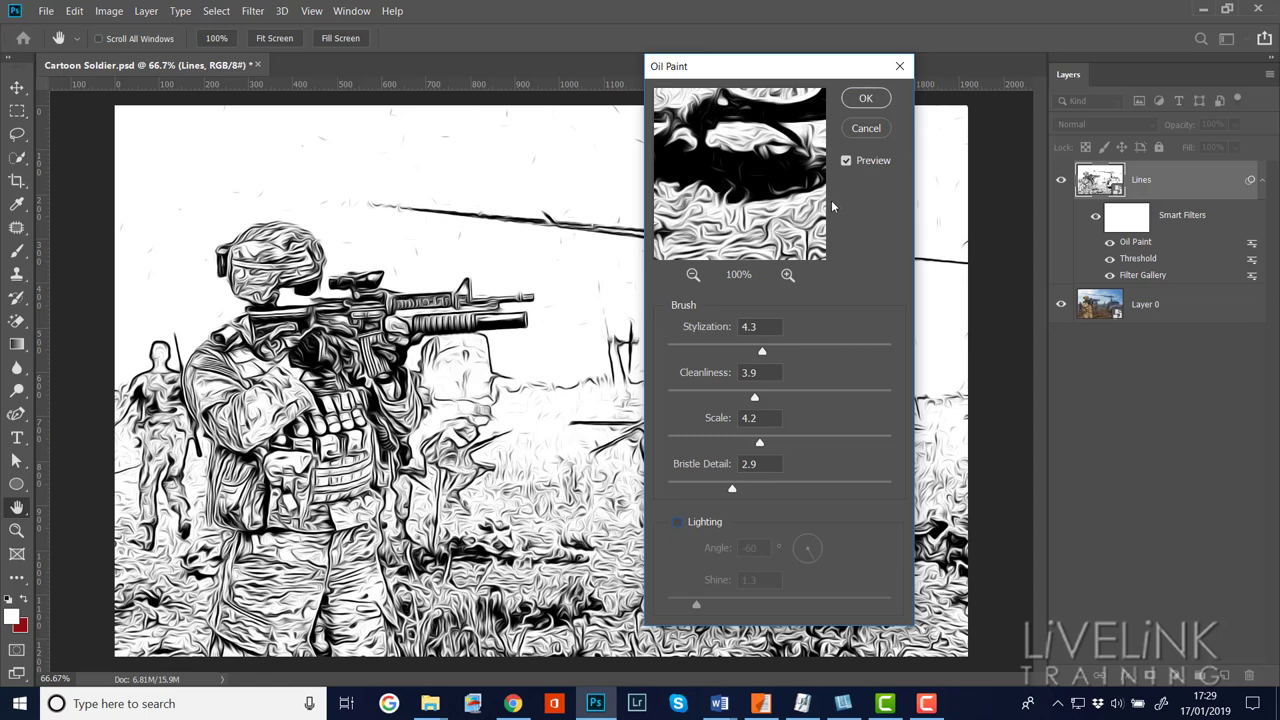
{"action": "left_click", "coordinate": [846, 161]}
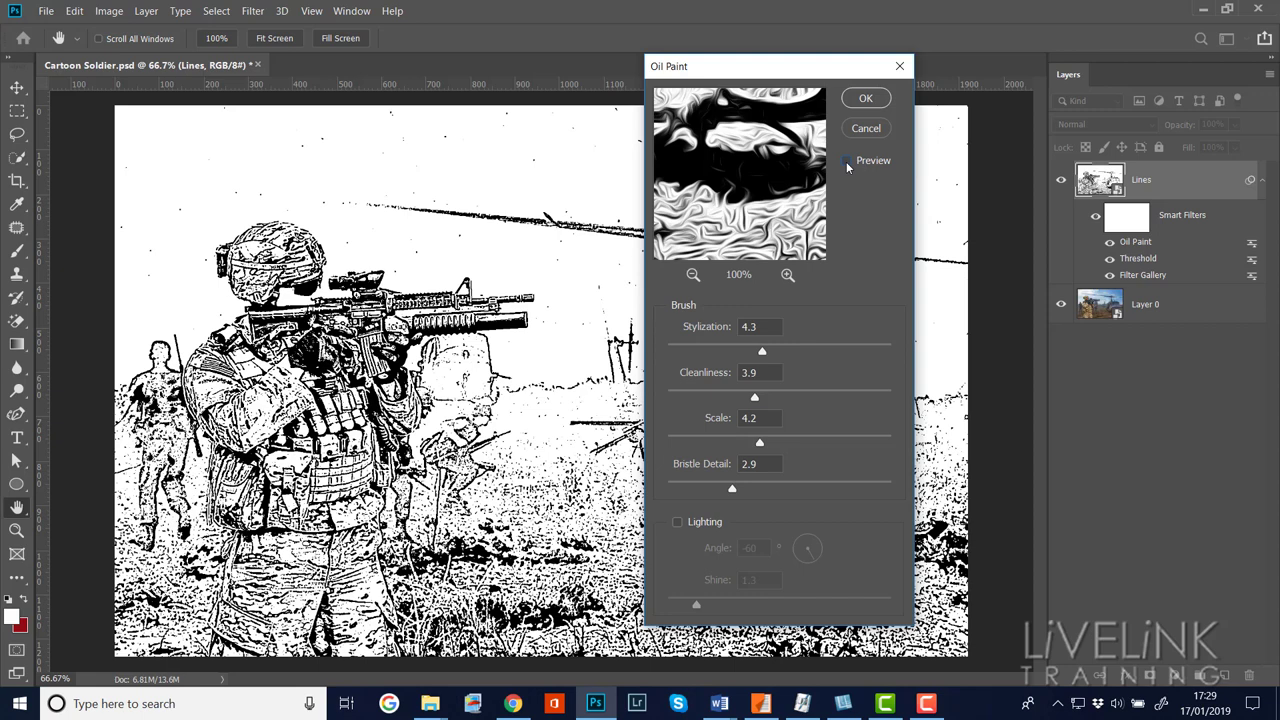
{"action": "left_click", "coordinate": [846, 161]}
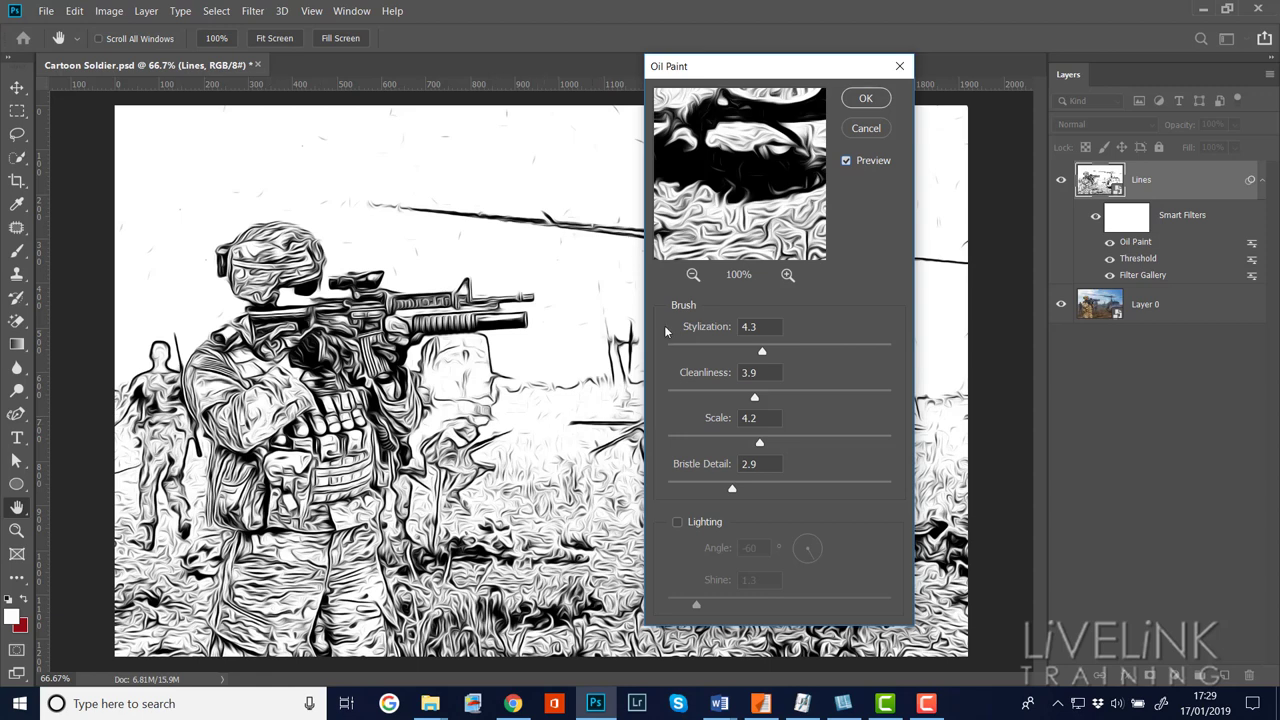
{"action": "left_click", "coordinate": [866, 99]}
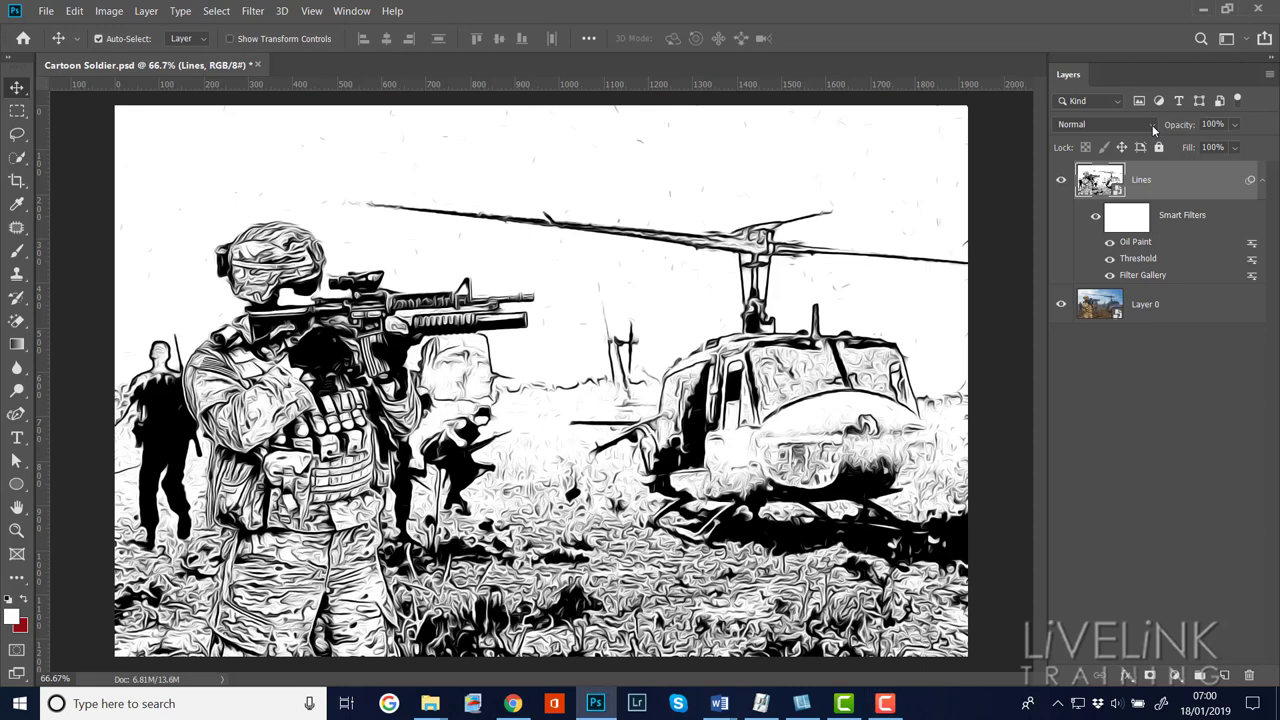
- Set the Lines layer's blend mode to Multiply
{"action": "left_click", "coordinate": [1153, 127]}
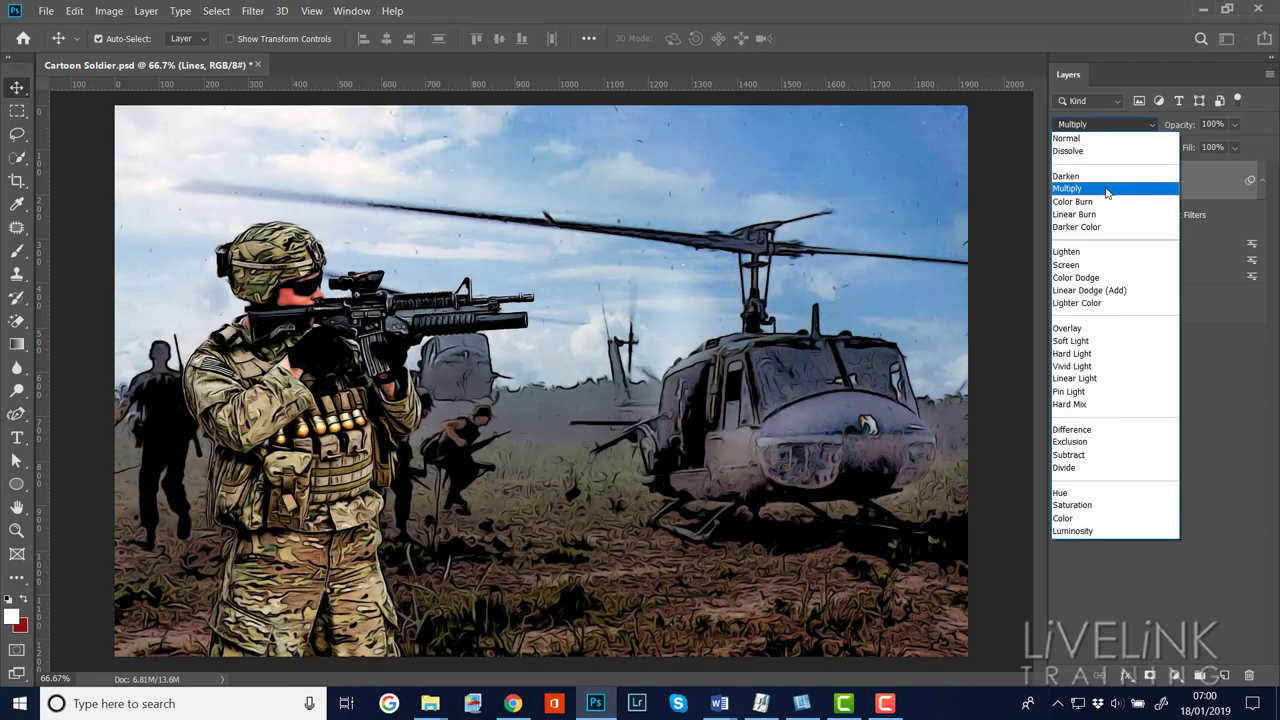
{"action": "left_click", "coordinate": [1107, 190]}
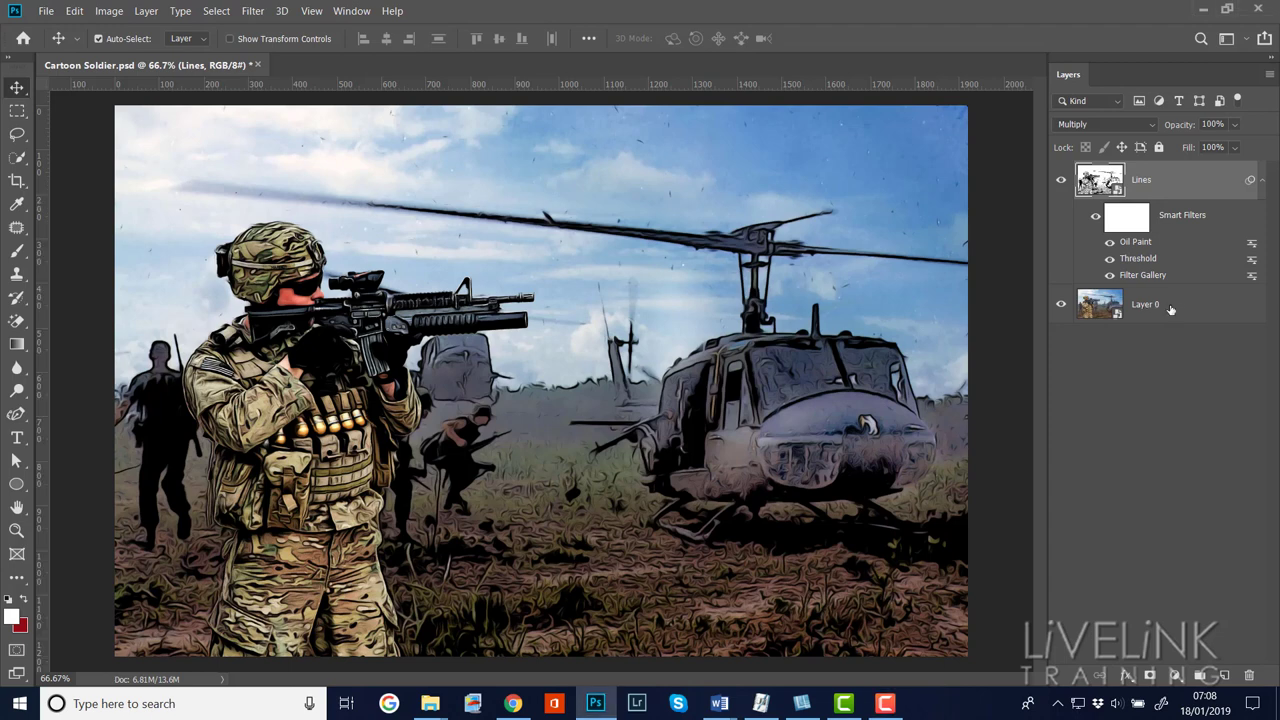
- Duplicate Layer 0 and rename the copy as Colour
{"action": "left_click", "coordinate": [1188, 309]}
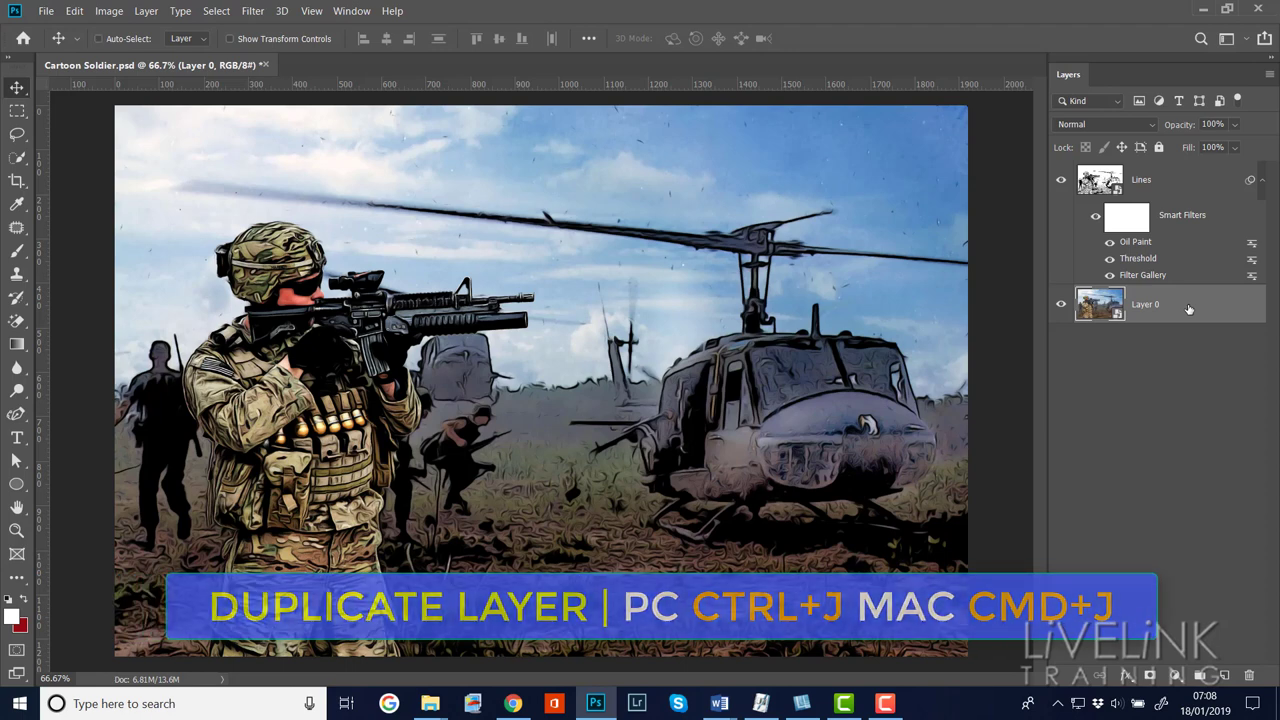
{"action": "key", "text": "ctrl+j"}
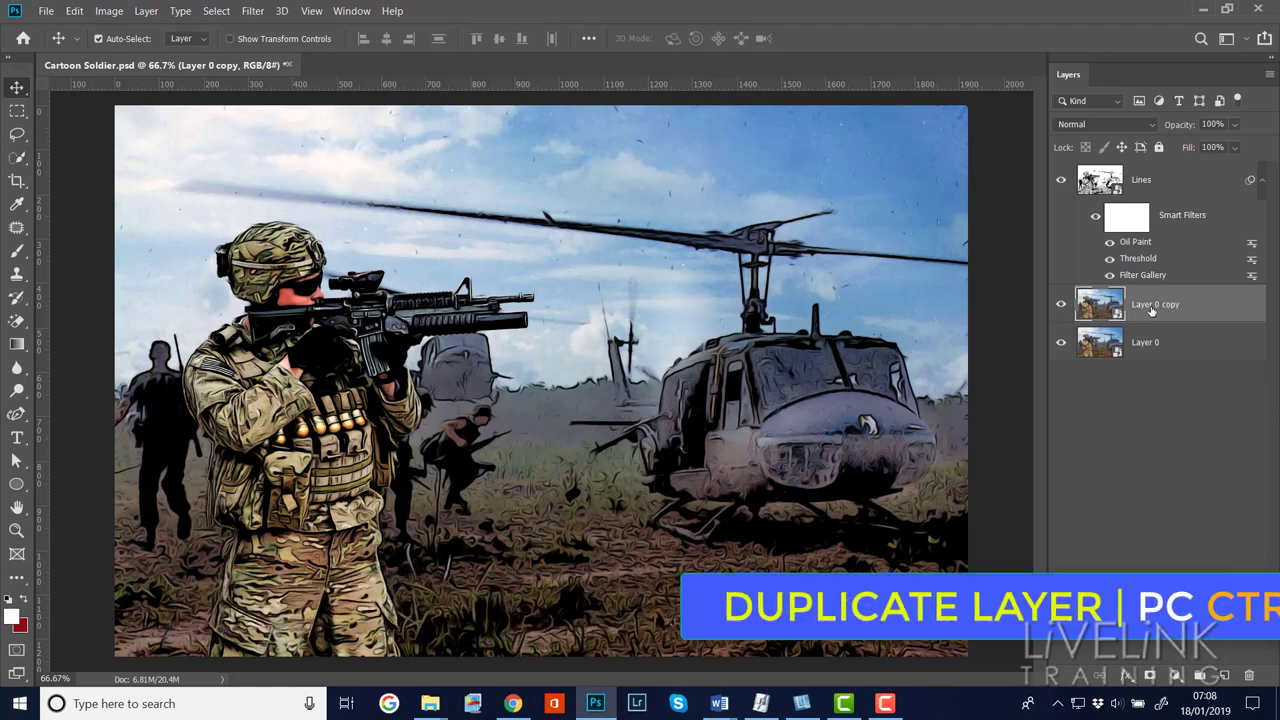
{"action": "double_click", "coordinate": [1152, 305]}
{"action": "type", "text": "Colour"}
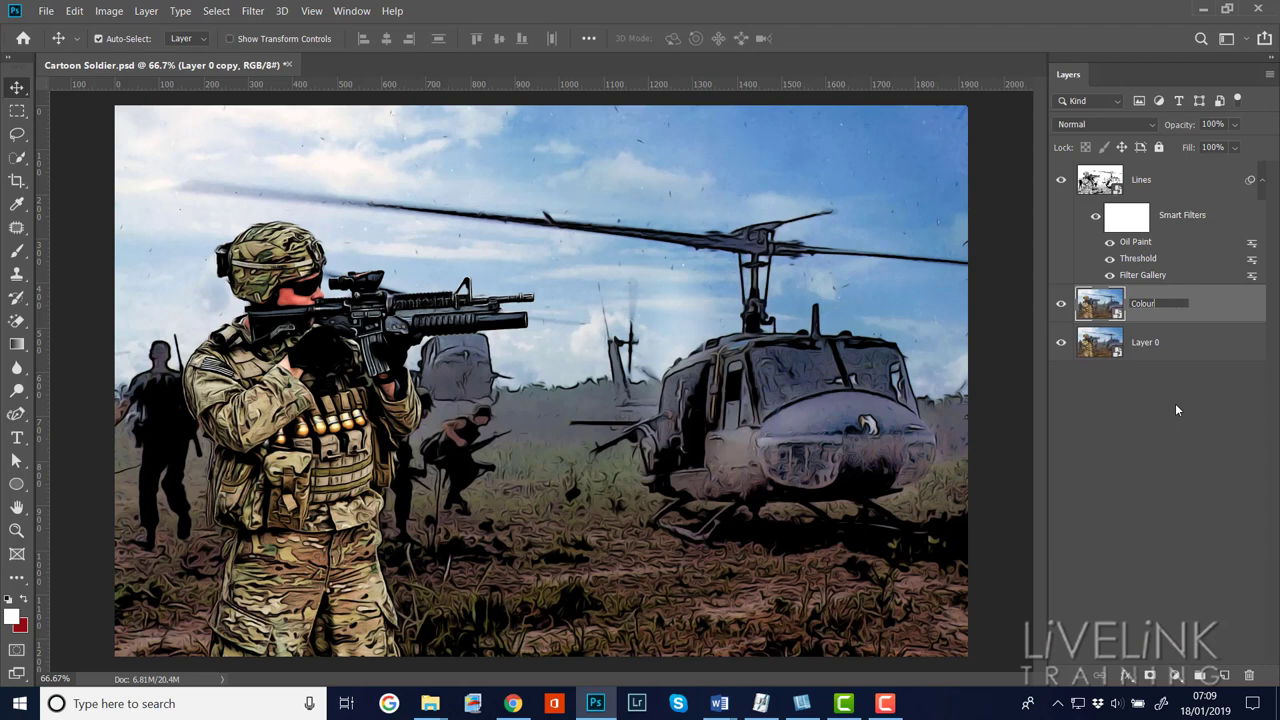
{"action": "key", "text": "Return"}
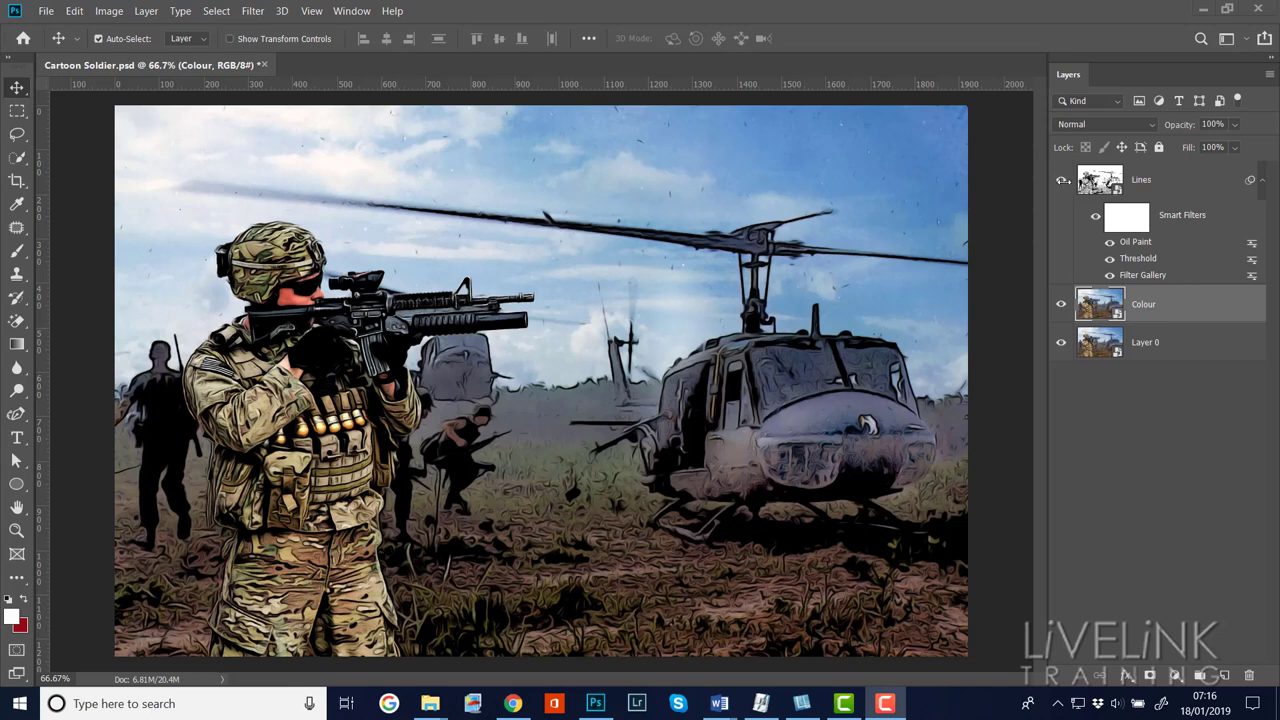
- Hide the Lines layer and choose the Poster Edges effect from the Filter Gallery for the Colour layer
{"action": "left_click", "coordinate": [1062, 182]}
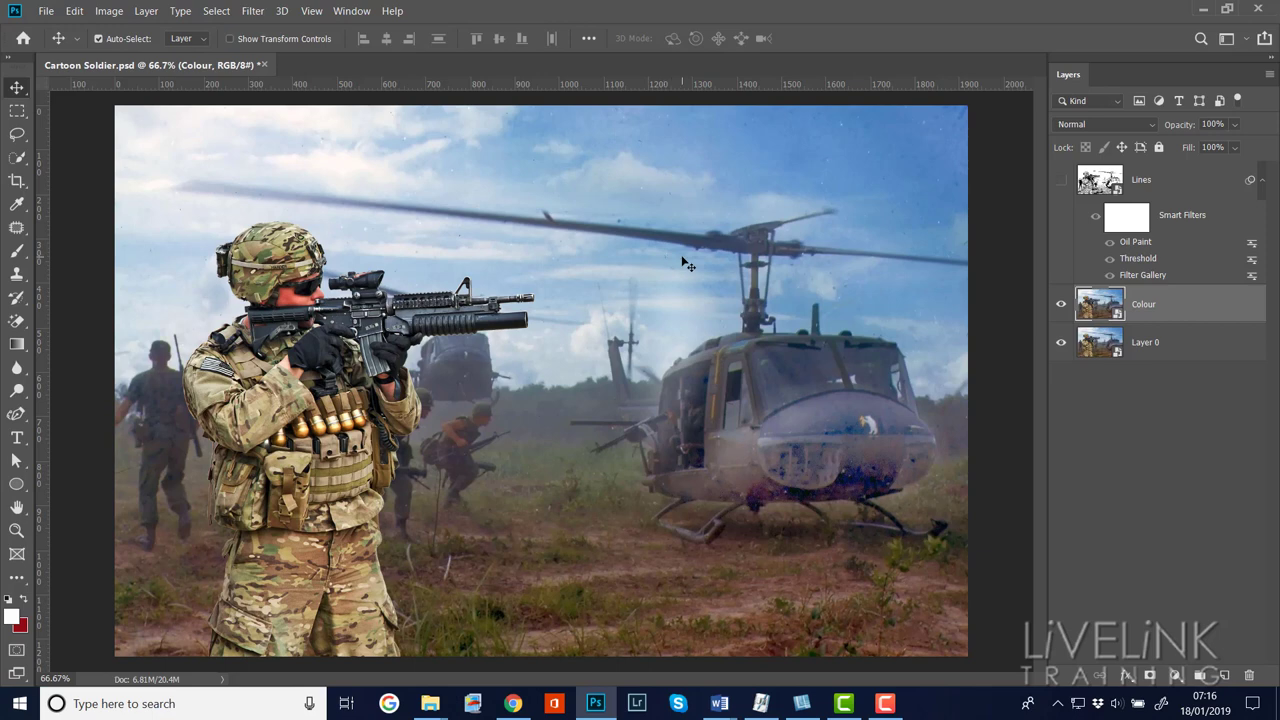
{"action": "left_click", "coordinate": [252, 11]}
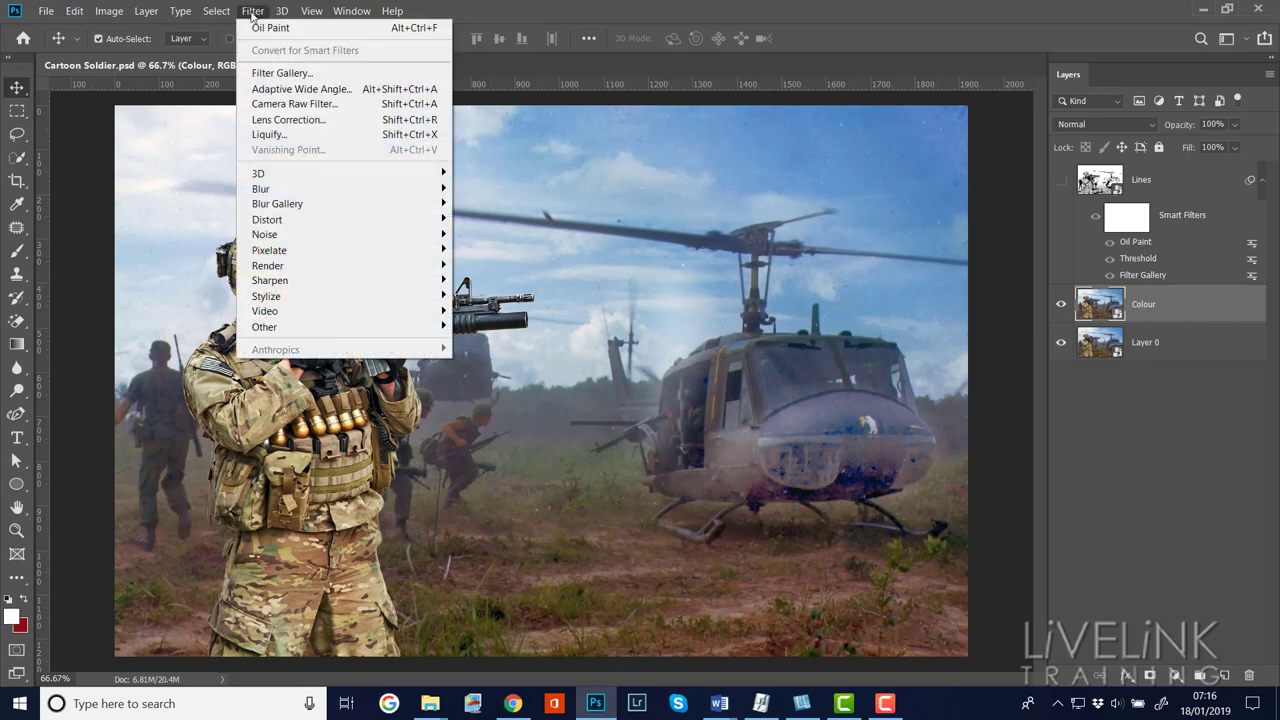
{"action": "left_click", "coordinate": [299, 76]}
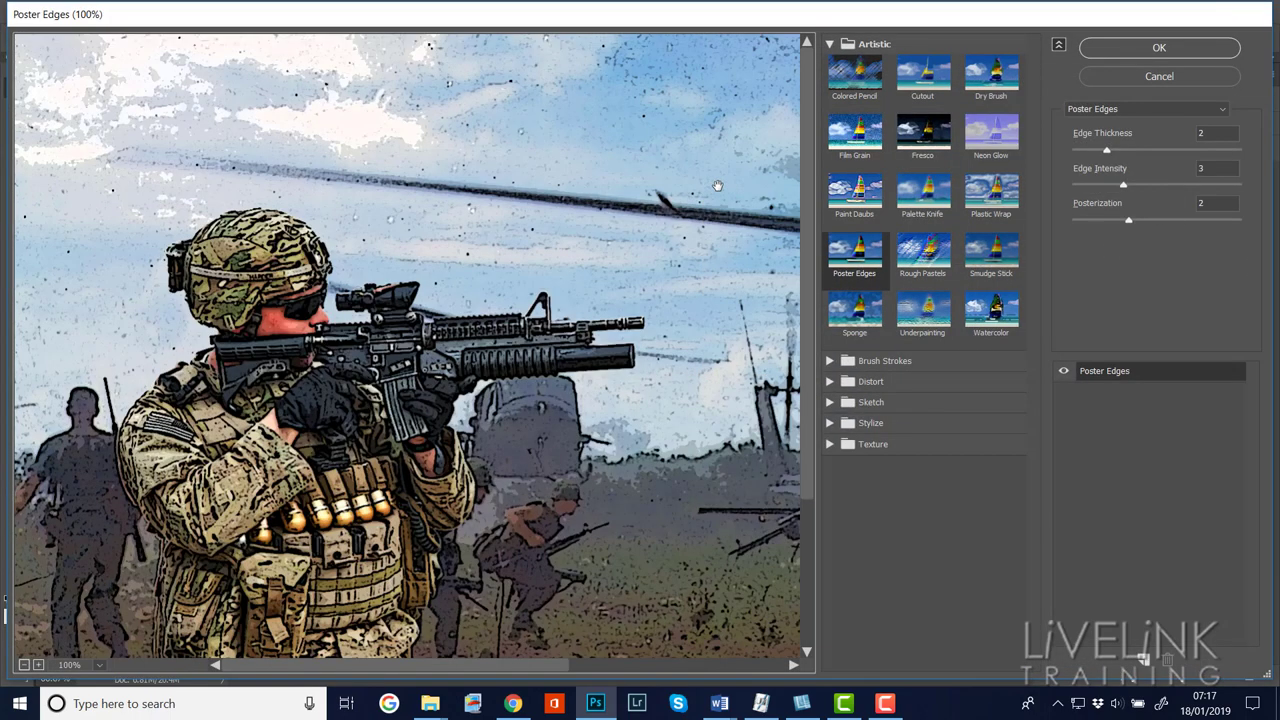
{"action": "left_click", "coordinate": [857, 259]}
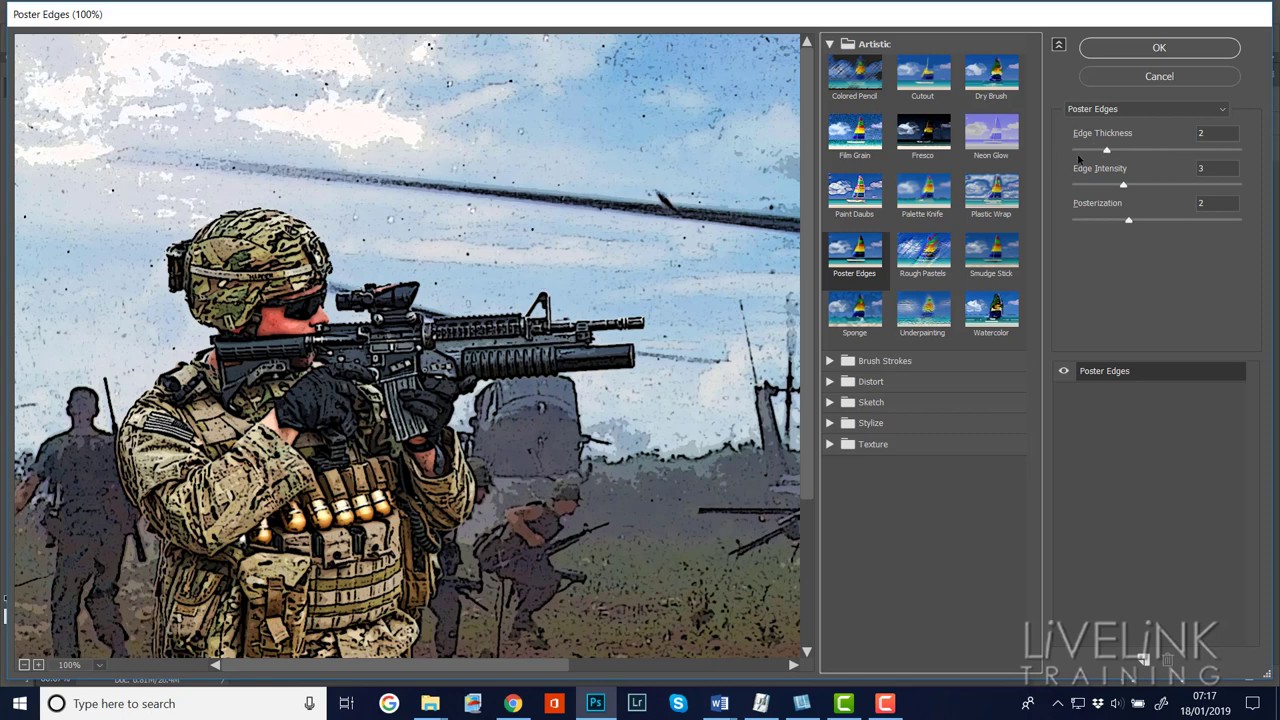
- Set Poster Edges to Edge Thickness 0, Edge Intensity 0 and Posterization 2, and apply the filter
{"action": "left_click_drag", "start_coordinate": [1106, 150], "coordinate": [1066, 152]}
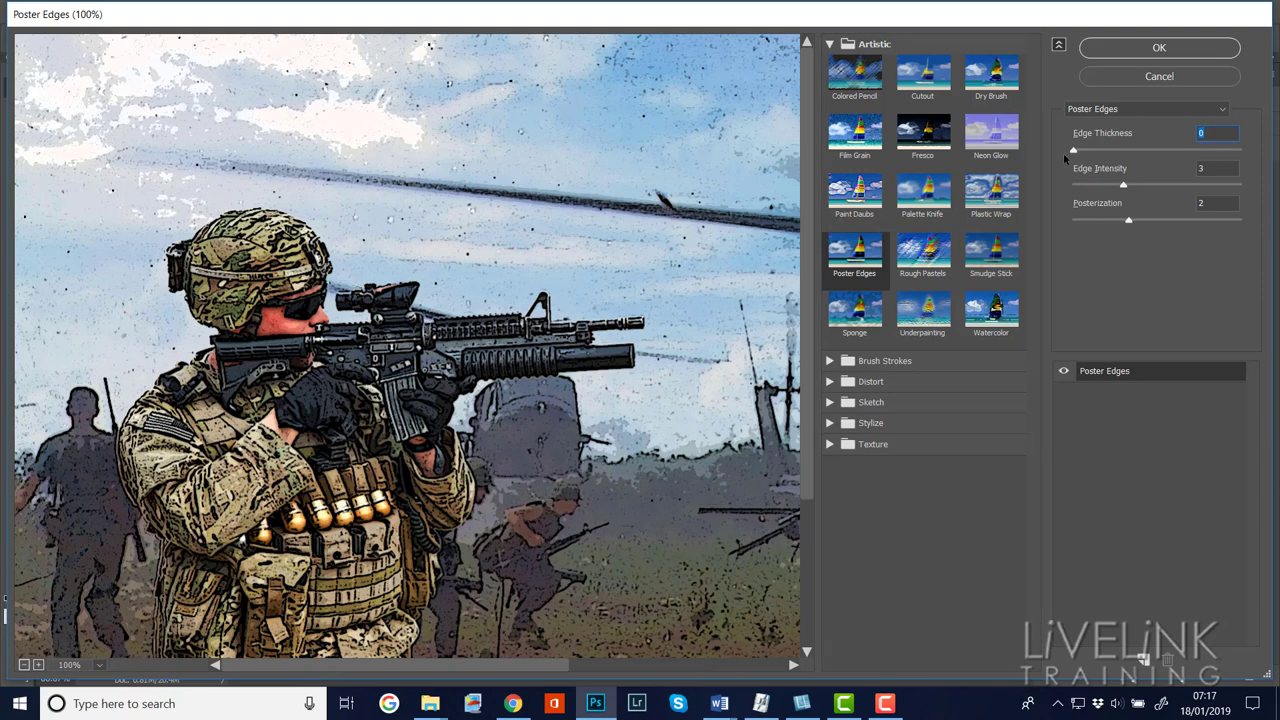
{"action": "left_click_drag", "start_coordinate": [1122, 188], "coordinate": [1058, 190]}
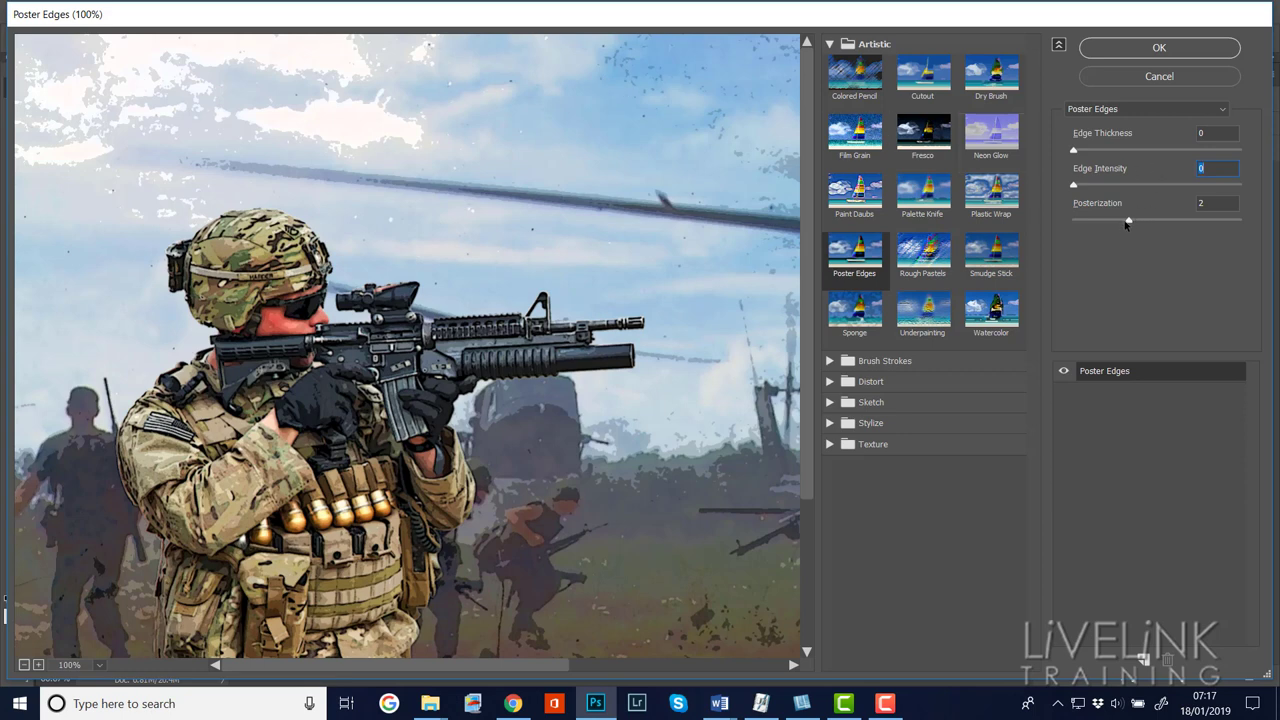
{"action": "left_click_drag", "start_coordinate": [1128, 222], "coordinate": [1144, 222]}
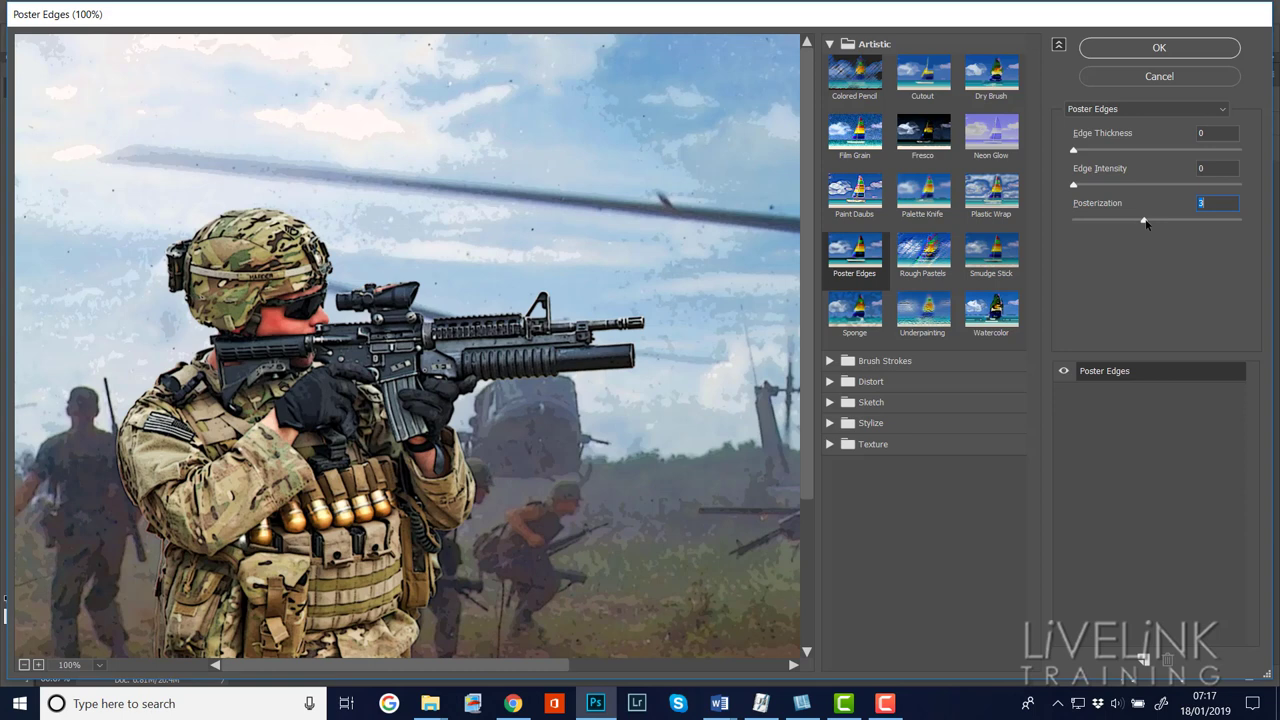
{"action": "left_click_drag", "start_coordinate": [1145, 223], "coordinate": [1141, 223]}
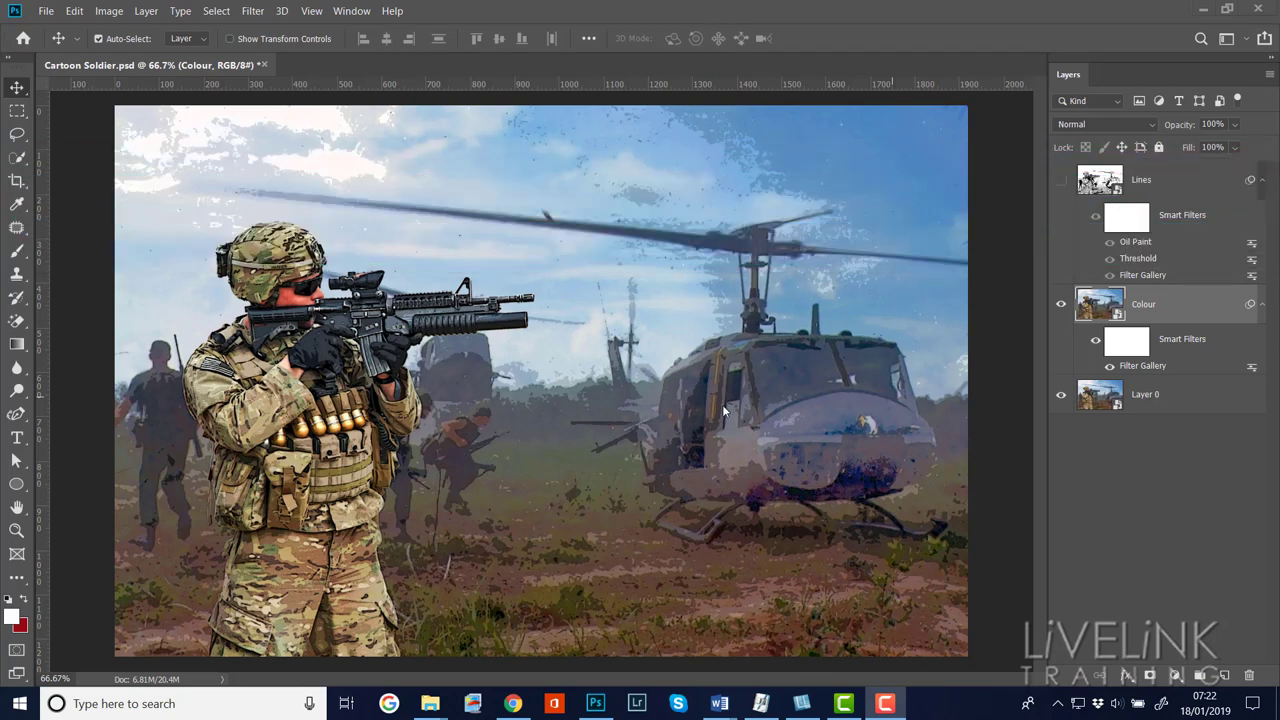
- Apply the Oil Paint filter to the Colour layer with its current settings and show the Lines layer again
{"action": "left_click", "coordinate": [254, 12]}
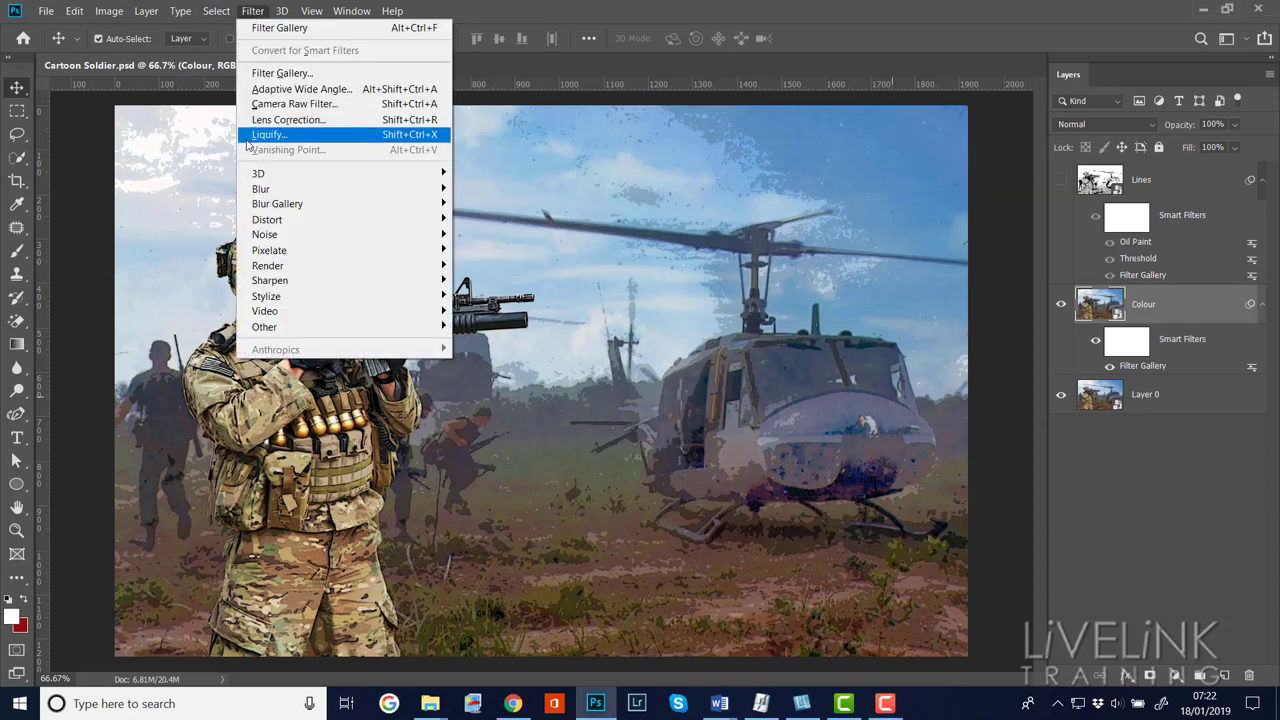
{"action": "mouse_move", "coordinate": [331, 298]}
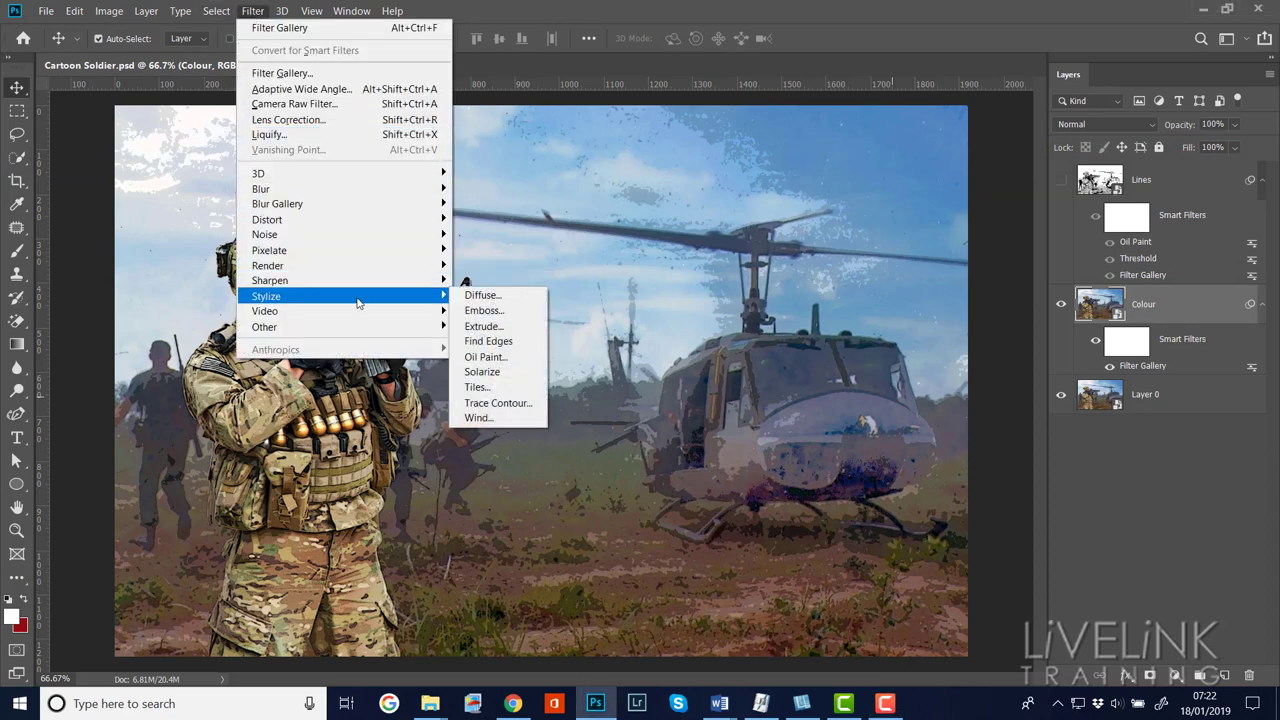
{"action": "left_click", "coordinate": [485, 357]}
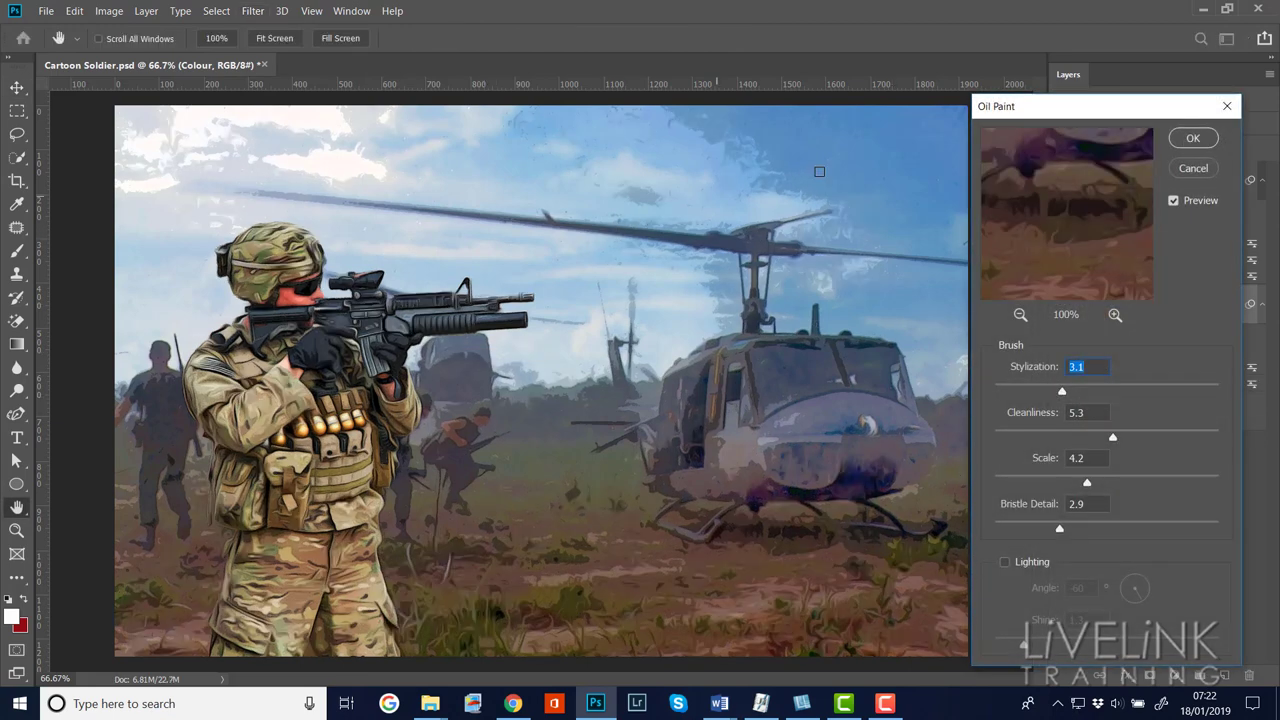
{"action": "left_click", "coordinate": [1193, 138]}
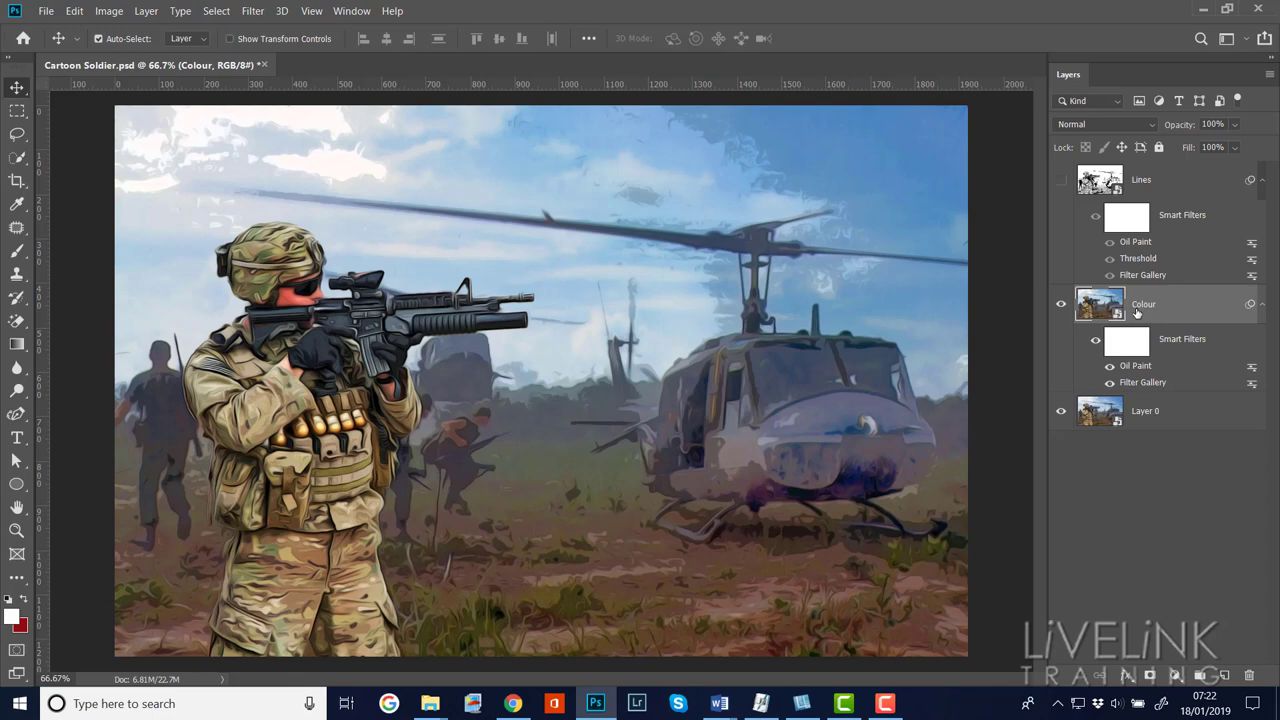
{"action": "left_click", "coordinate": [1062, 181]}
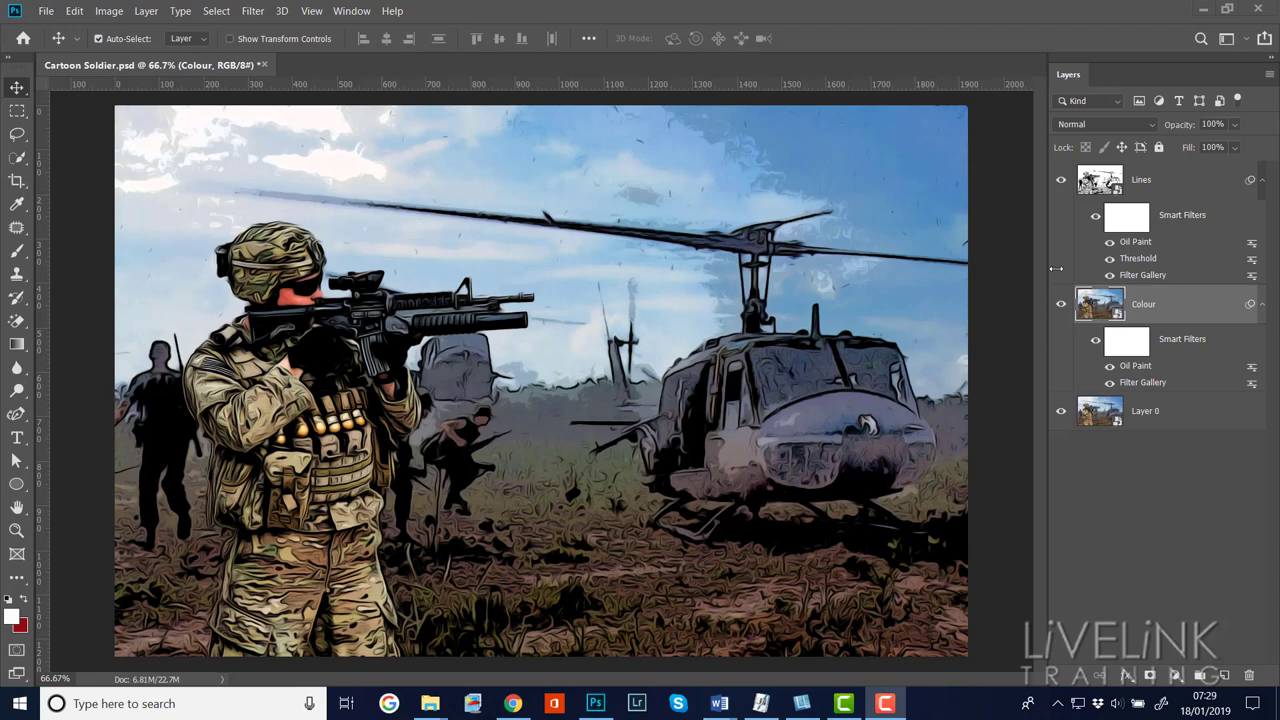
- Add a Levels adjustment layer and a Vibrance adjustment layer above the Lines layer
{"action": "left_click", "coordinate": [1181, 181]}
{"action": "left_click", "coordinate": [1181, 184]}
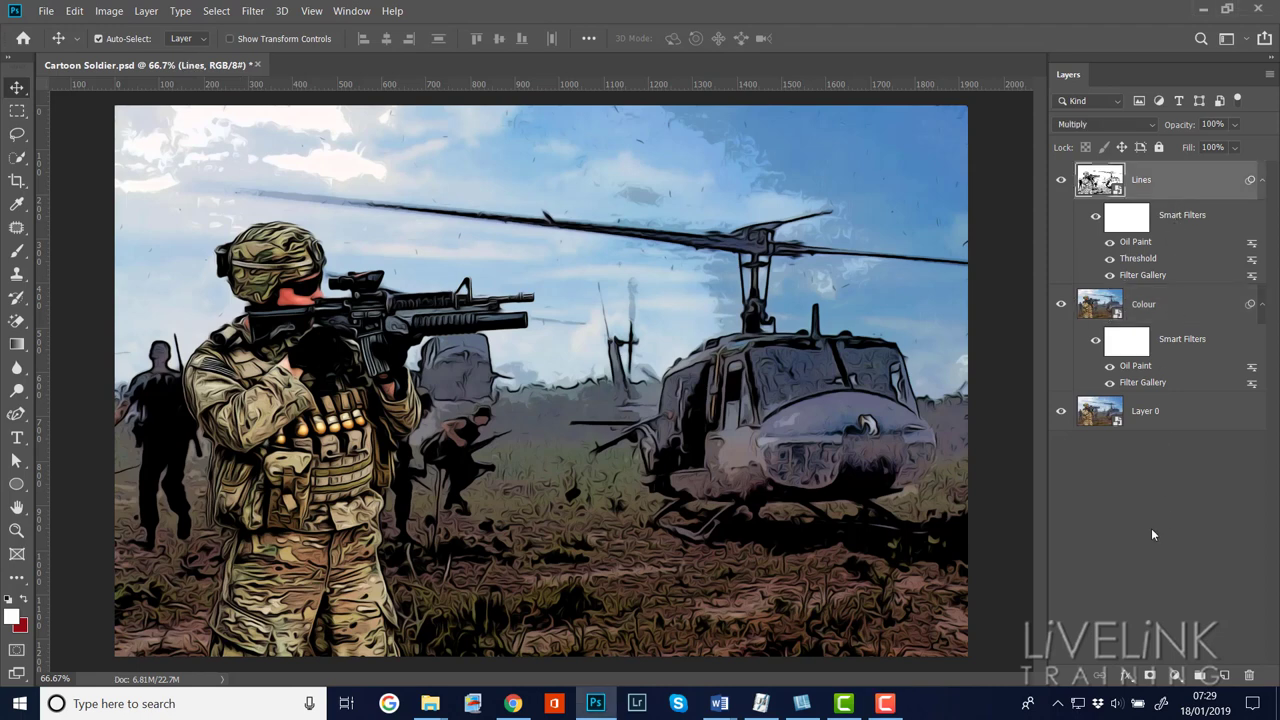
{"action": "left_click", "coordinate": [1174, 675]}
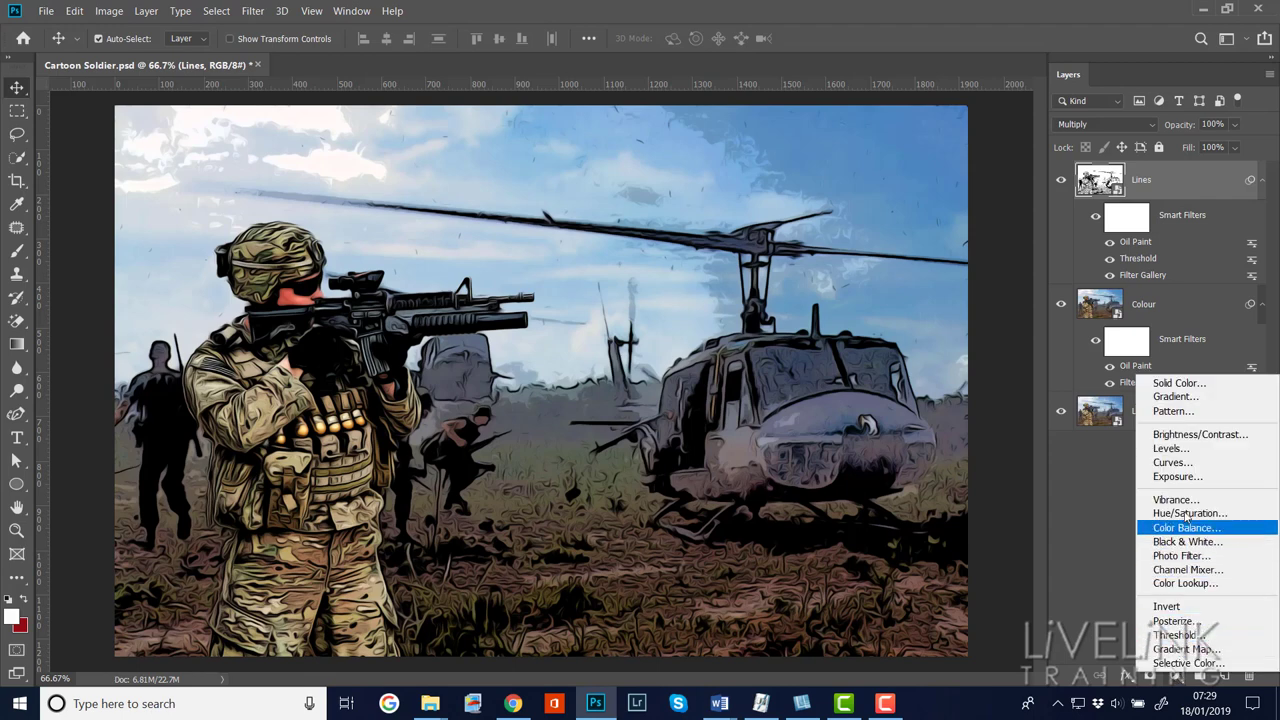
{"action": "left_click", "coordinate": [1188, 450]}
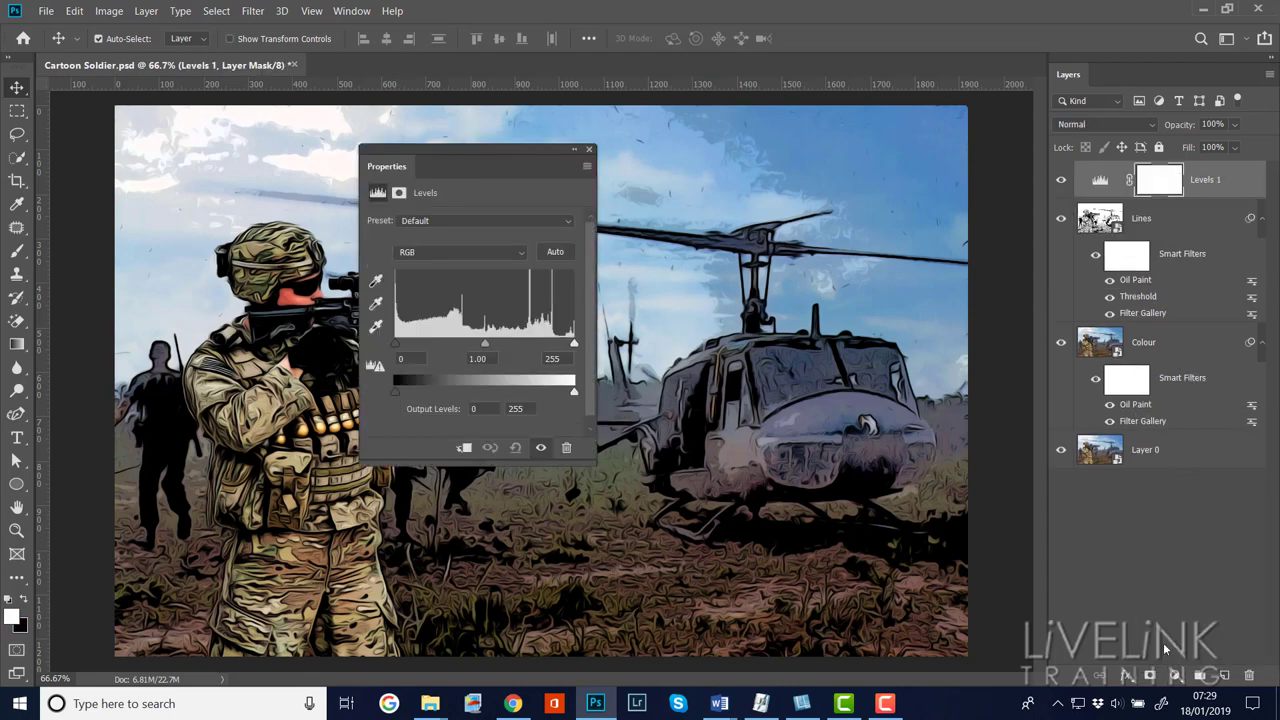
{"action": "left_click", "coordinate": [1176, 677]}
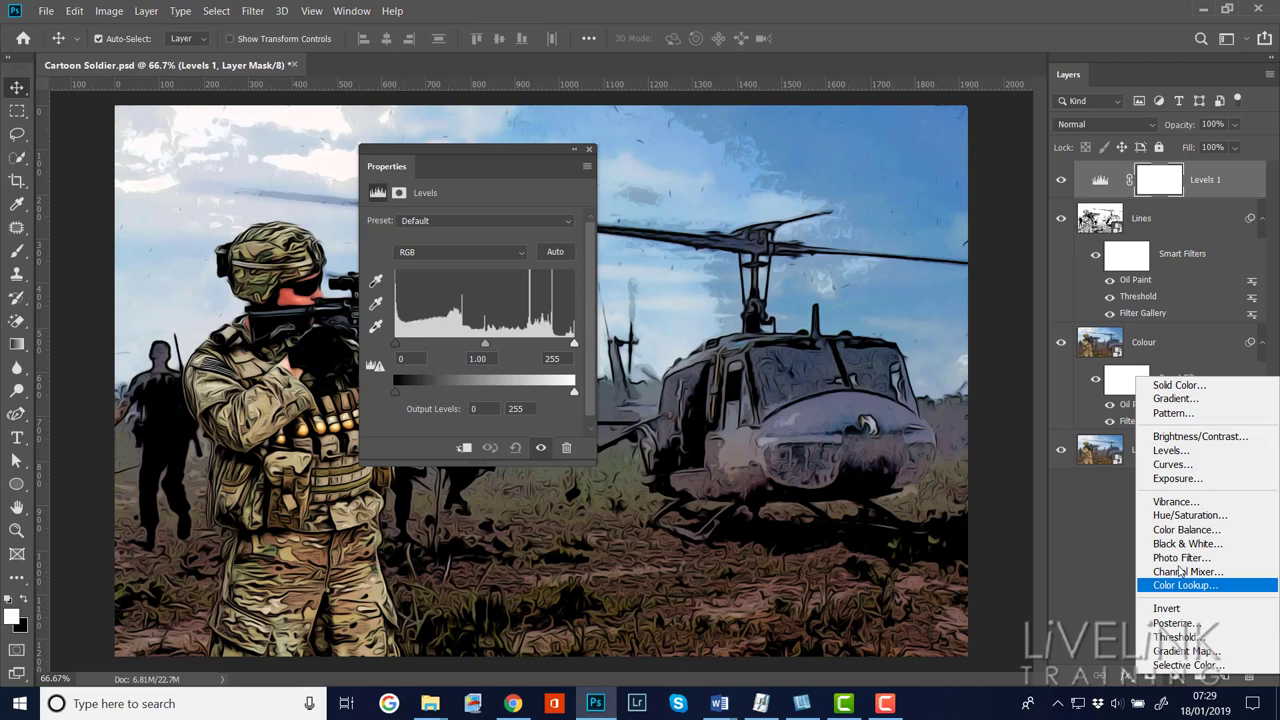
{"action": "left_click", "coordinate": [1179, 504]}
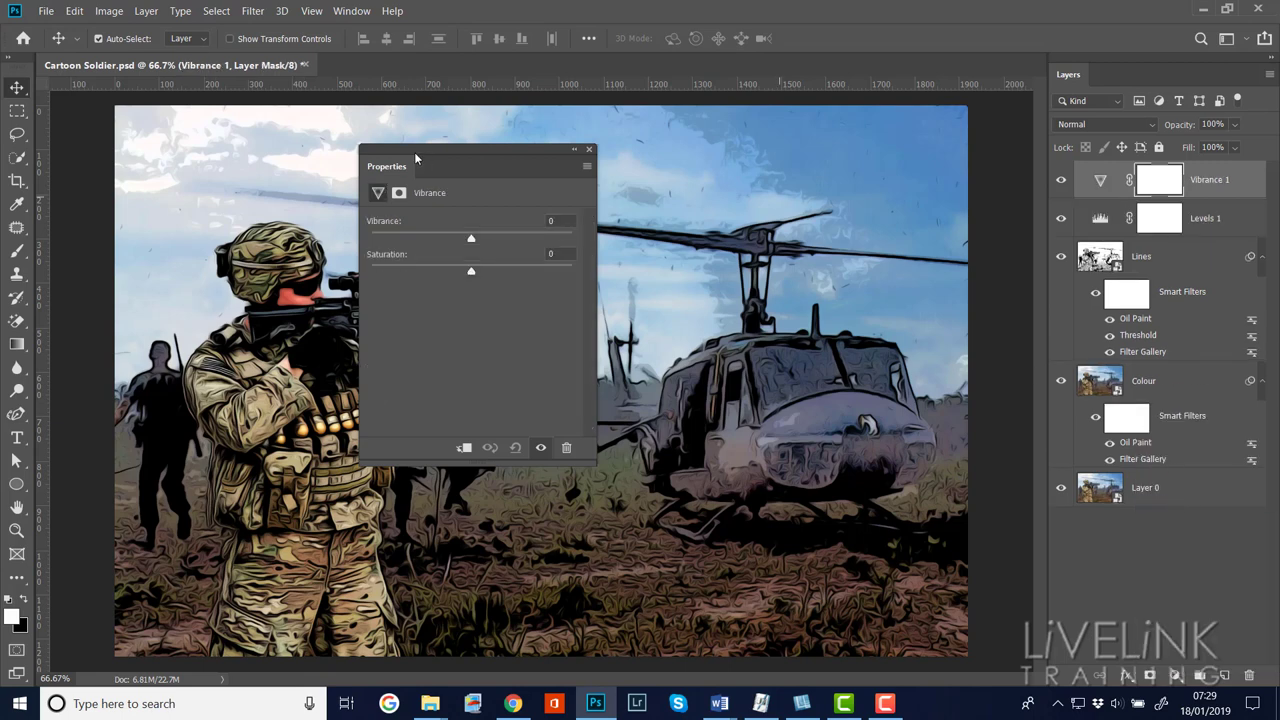
{"action": "left_click_drag", "start_coordinate": [429, 167], "coordinate": [733, 159]}
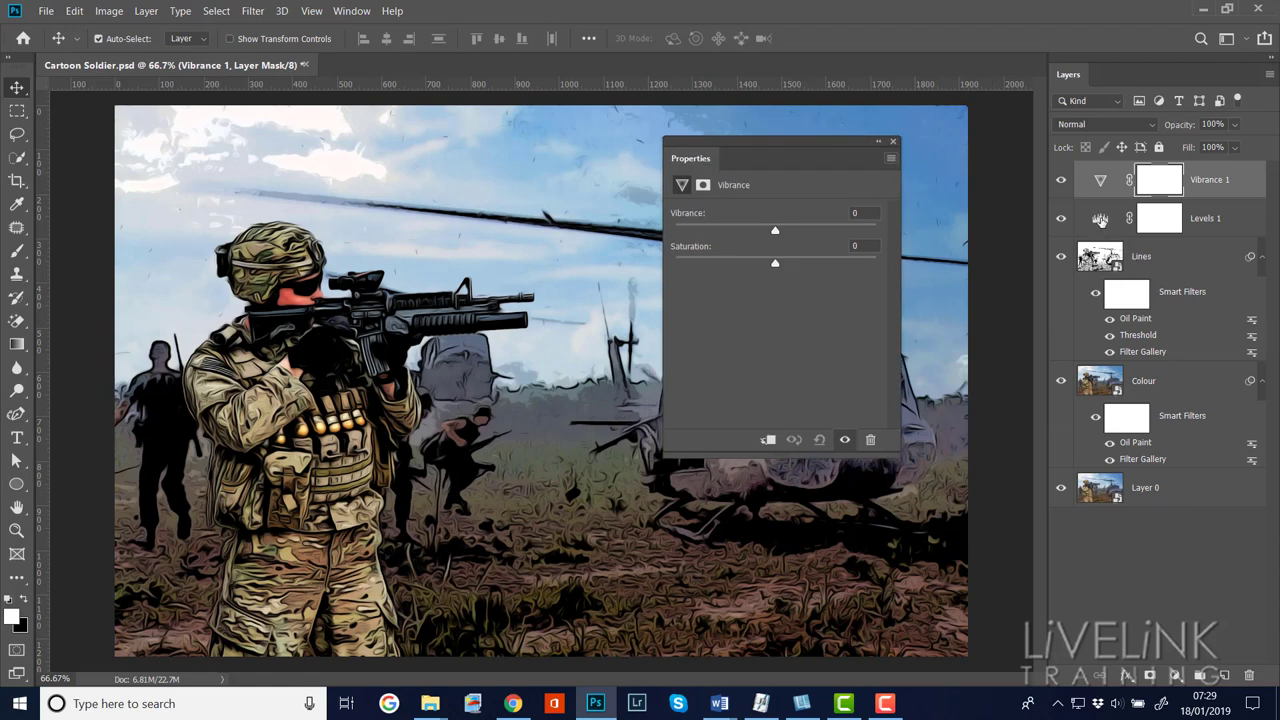
- Set the Levels adjustment's midtone to 1.24, and set the Vibrance adjustment to Vibrance +38 and Saturation +26
{"action": "left_click", "coordinate": [1099, 219]}
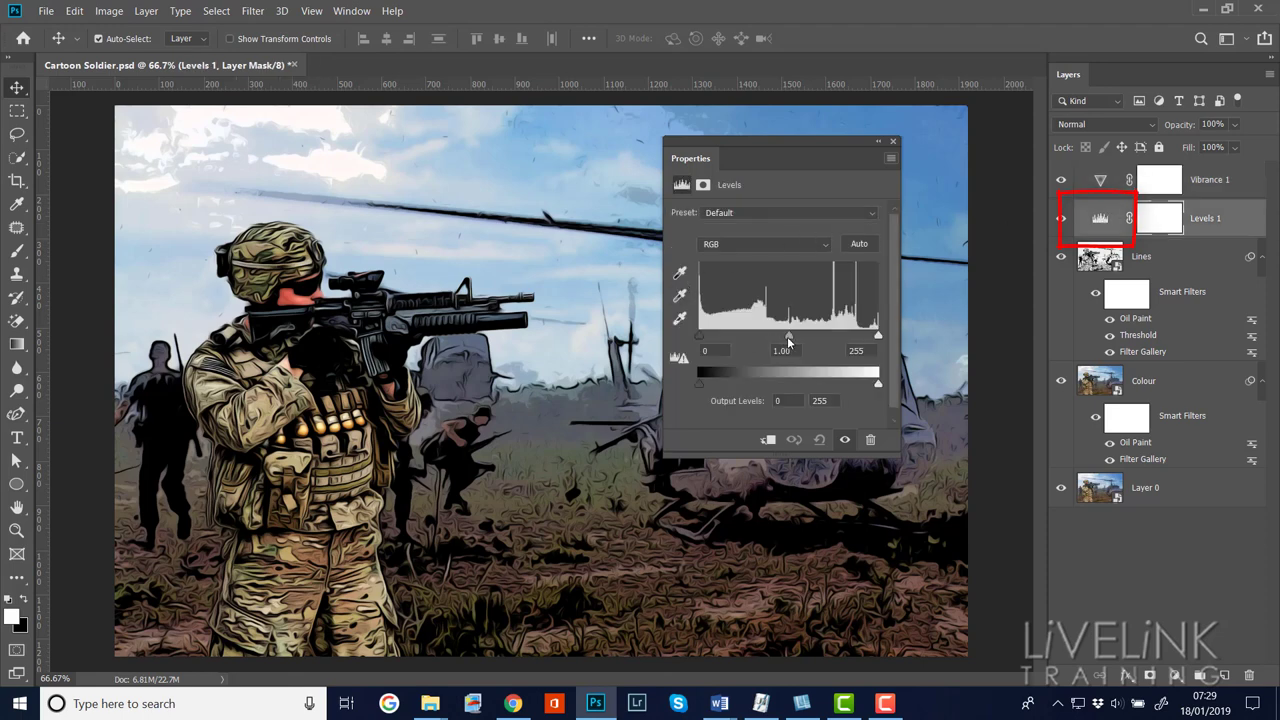
{"action": "left_click_drag", "start_coordinate": [788, 341], "coordinate": [777, 344]}
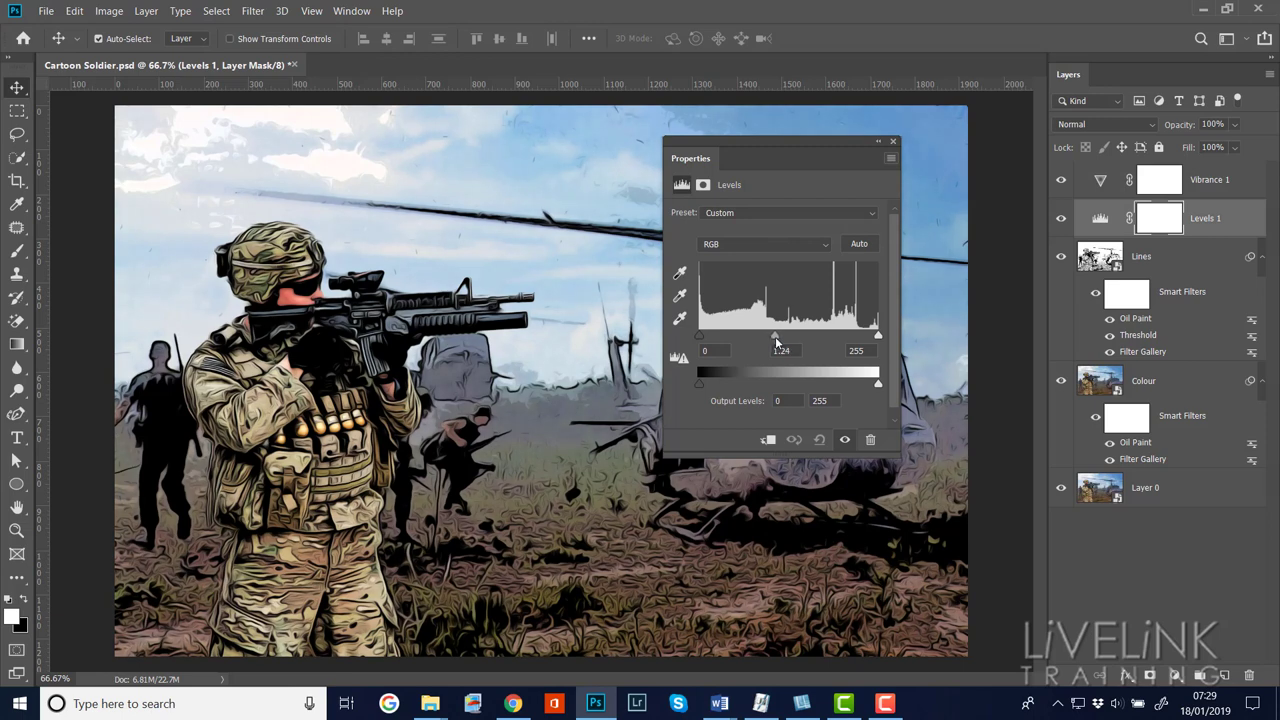
{"action": "left_click", "coordinate": [1101, 181]}
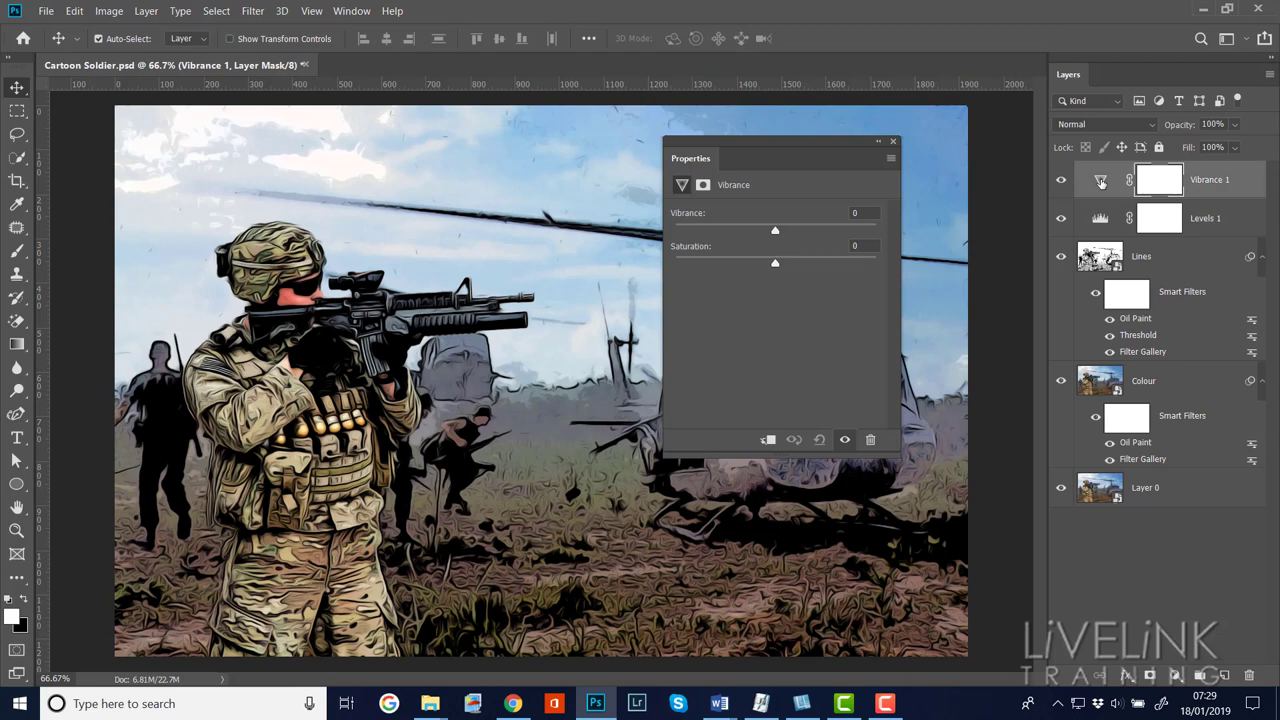
{"action": "left_click_drag", "start_coordinate": [775, 232], "coordinate": [801, 266]}
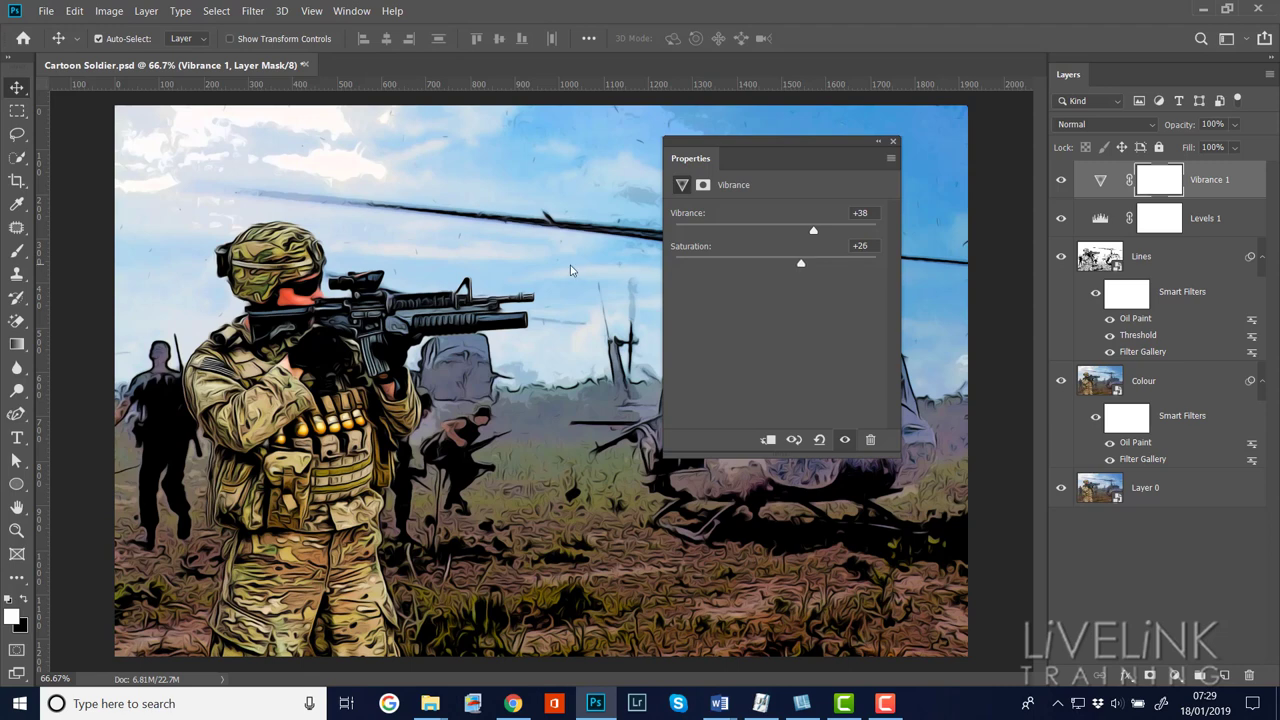
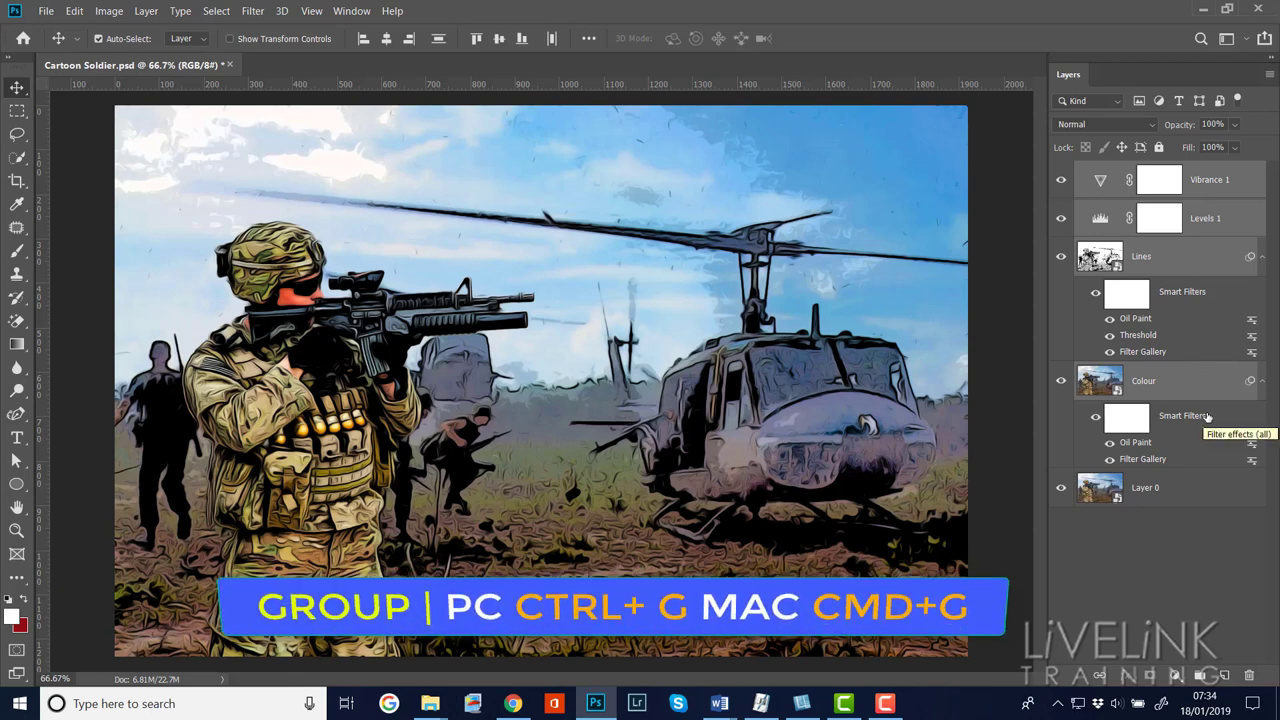
- Group the Vibrance, Levels, Lines and Colour layers and name the group Effect
{"action": "key", "text": "ctrl+g"}
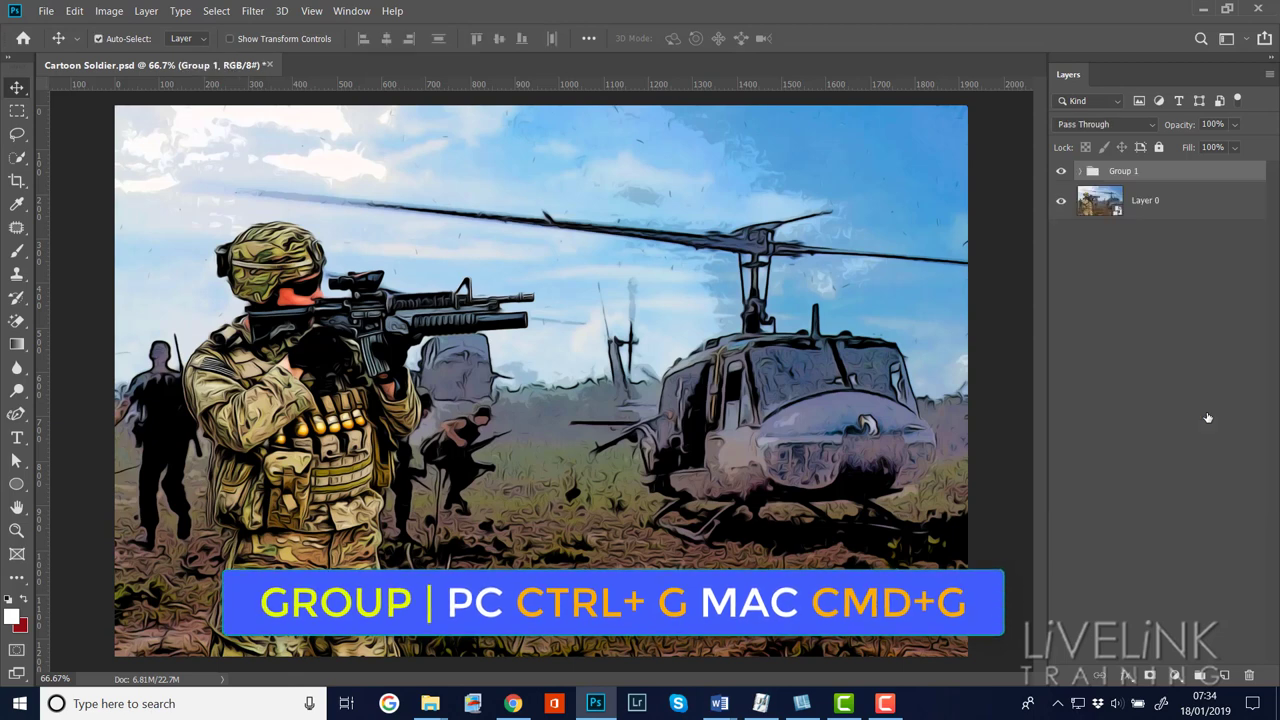
{"action": "key", "text": "ctrl"}
{"action": "double_click", "coordinate": [1121, 172]}
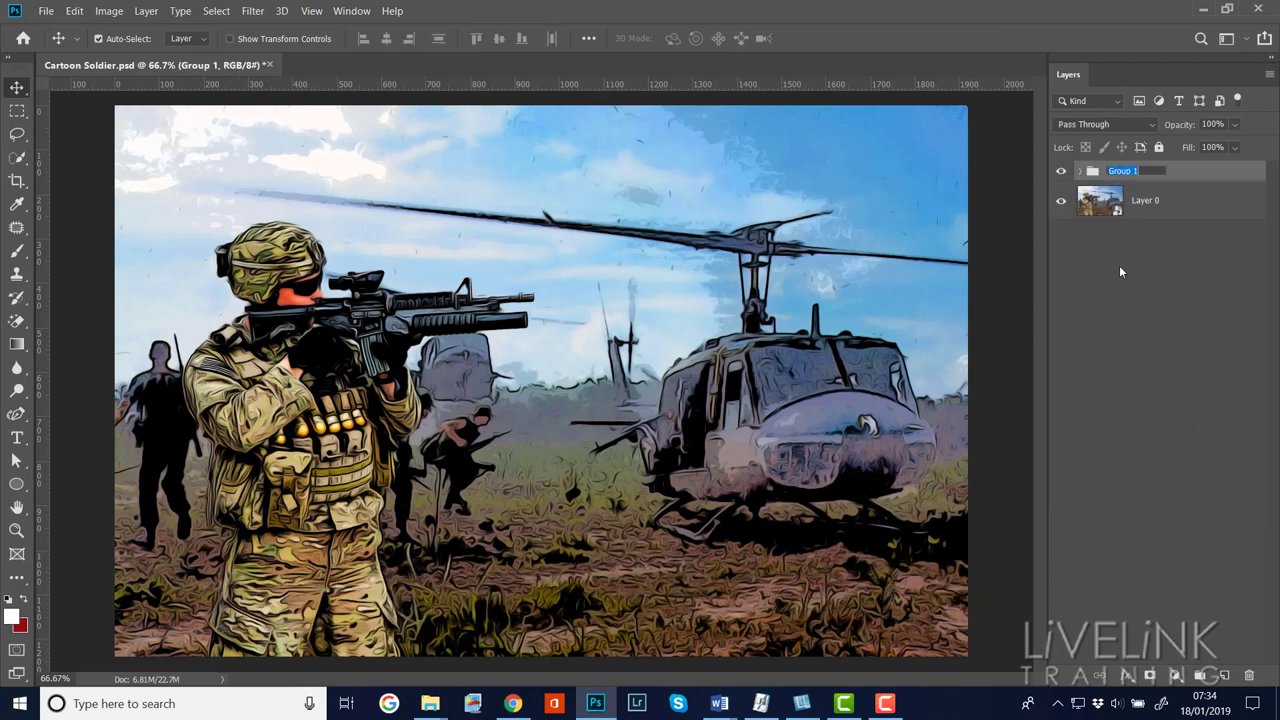
{"action": "type", "text": "Effect"}
{"action": "key", "text": "Return"}
- Compare the image with the Effect group hidden and shown
{"action": "left_click", "coordinate": [1205, 195]}
{"action": "left_click", "coordinate": [1201, 173]}
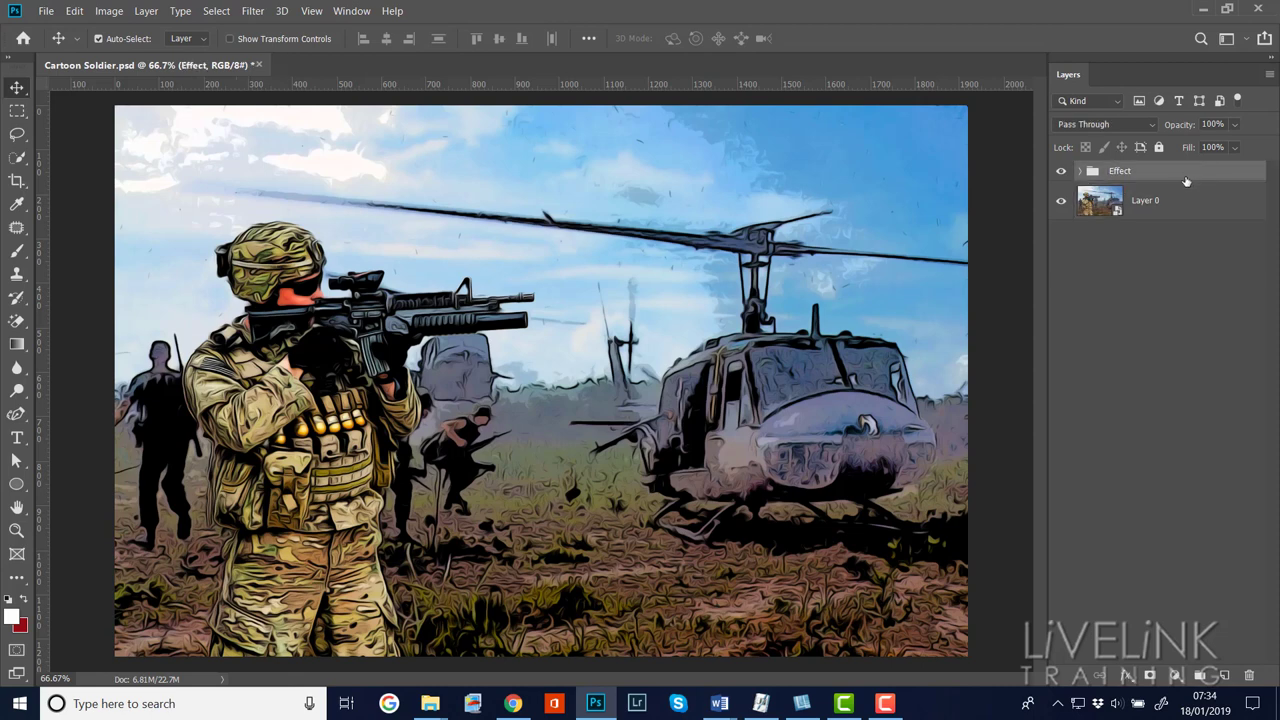
{"action": "left_click", "coordinate": [1061, 173]}
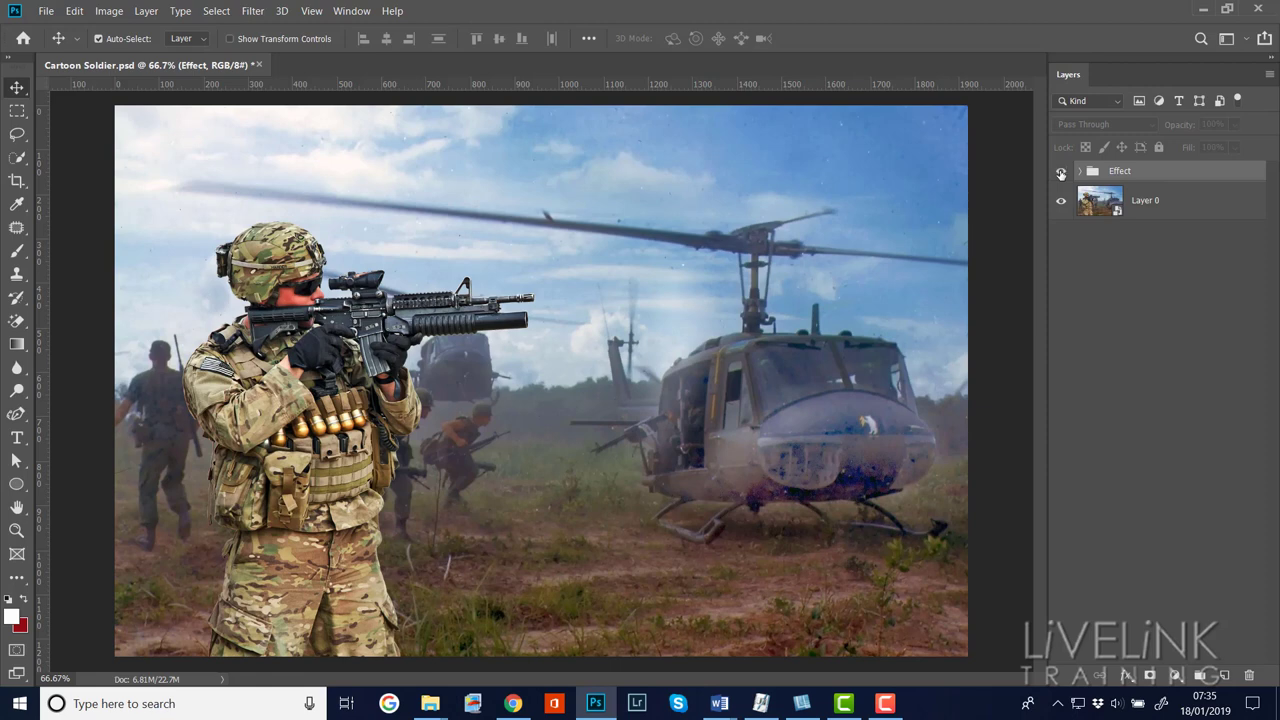
{"action": "left_click", "coordinate": [1061, 173]}
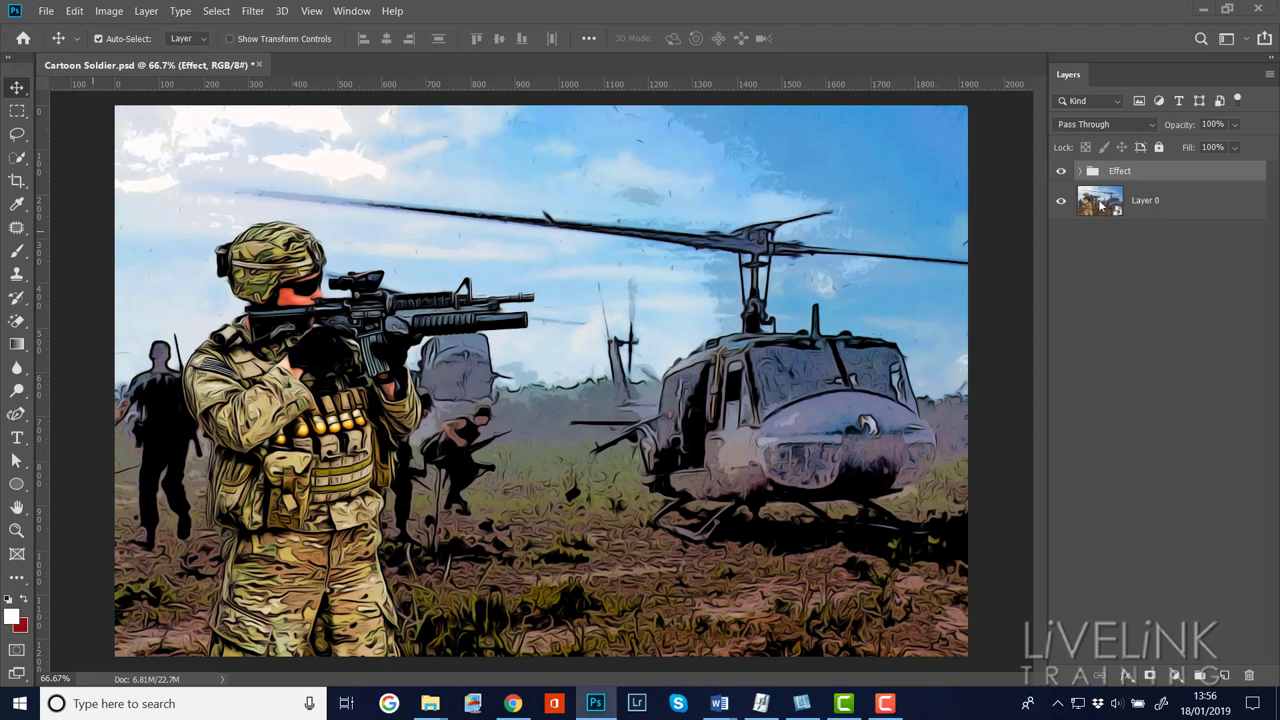
- Open the contents of the Layer 0 smart object and lasso the dark area under the helicopter's nose and skids
{"action": "double_click", "coordinate": [1100, 204]}
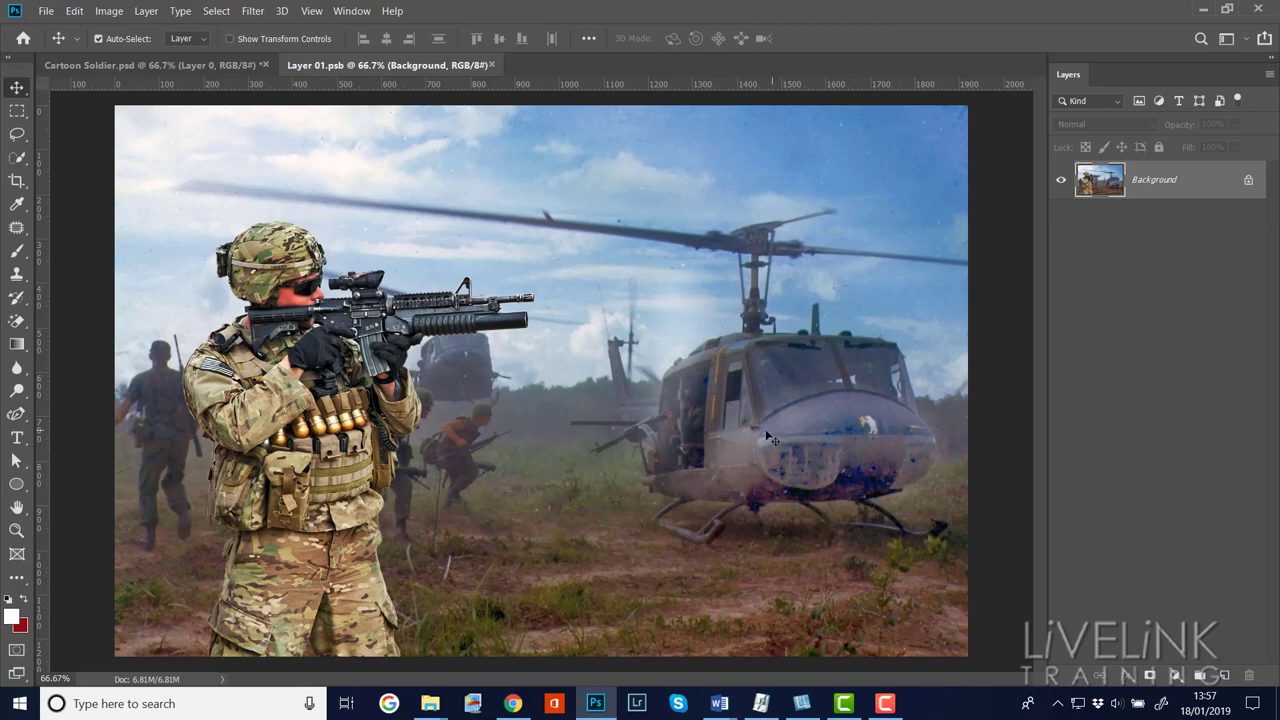
{"action": "left_click", "coordinate": [20, 134]}
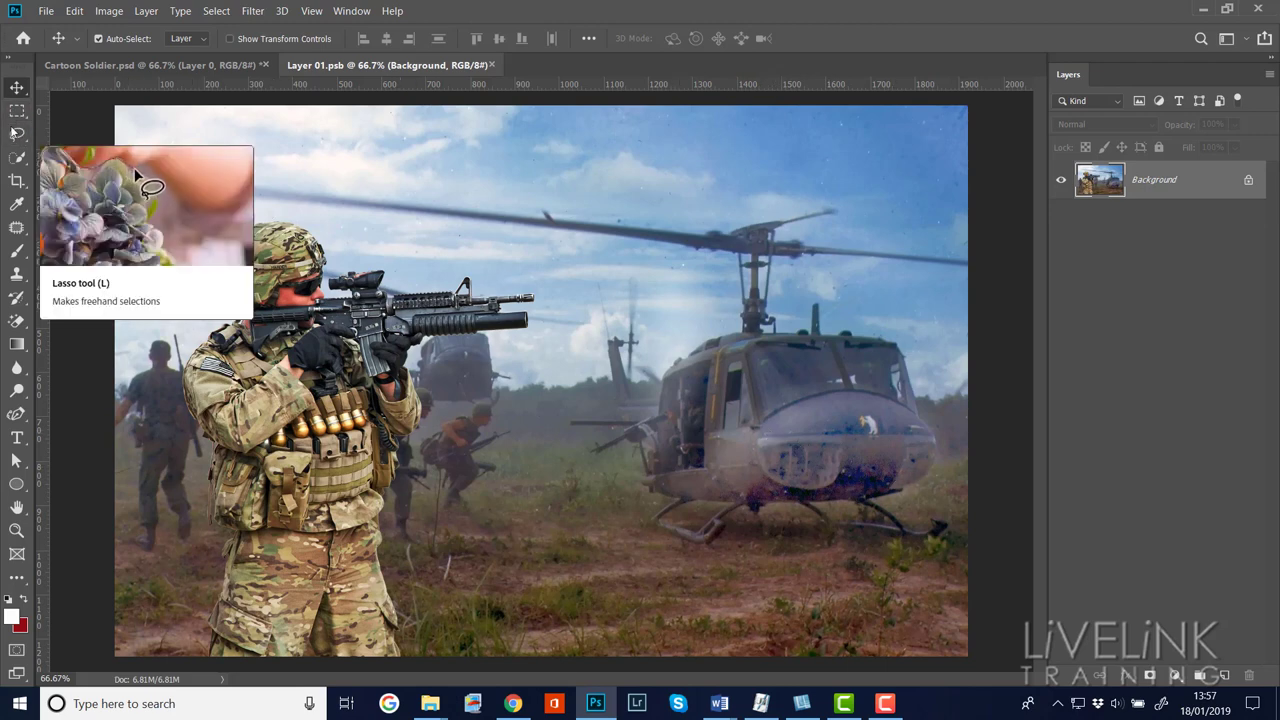
{"action": "left_click", "coordinate": [17, 133]}
{"action": "left_click", "coordinate": [75, 134]}
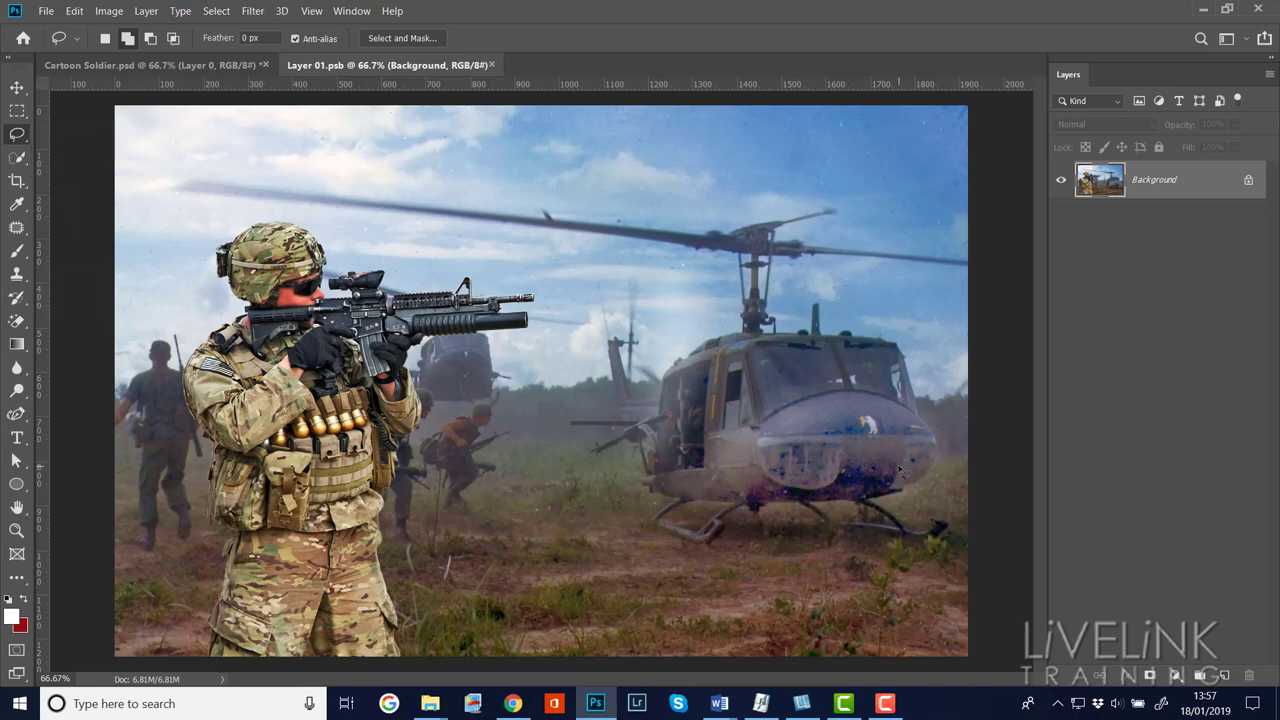
{"action": "mouse_move", "coordinate": [898, 469]}
{"action": "left_mouse_down"}
{"action": "mouse_move", "coordinate": [848, 461]}
{"action": "mouse_move", "coordinate": [826, 486]}
{"action": "mouse_move", "coordinate": [754, 487]}
{"action": "mouse_move", "coordinate": [752, 508]}
{"action": "mouse_move", "coordinate": [695, 521]}
{"action": "mouse_move", "coordinate": [770, 554]}
{"action": "mouse_move", "coordinate": [963, 568]}
{"action": "mouse_move", "coordinate": [971, 555]}
{"action": "mouse_move", "coordinate": [940, 524]}
{"action": "mouse_move", "coordinate": [890, 514]}
{"action": "mouse_move", "coordinate": [900, 469]}
{"action": "left_mouse_up"}
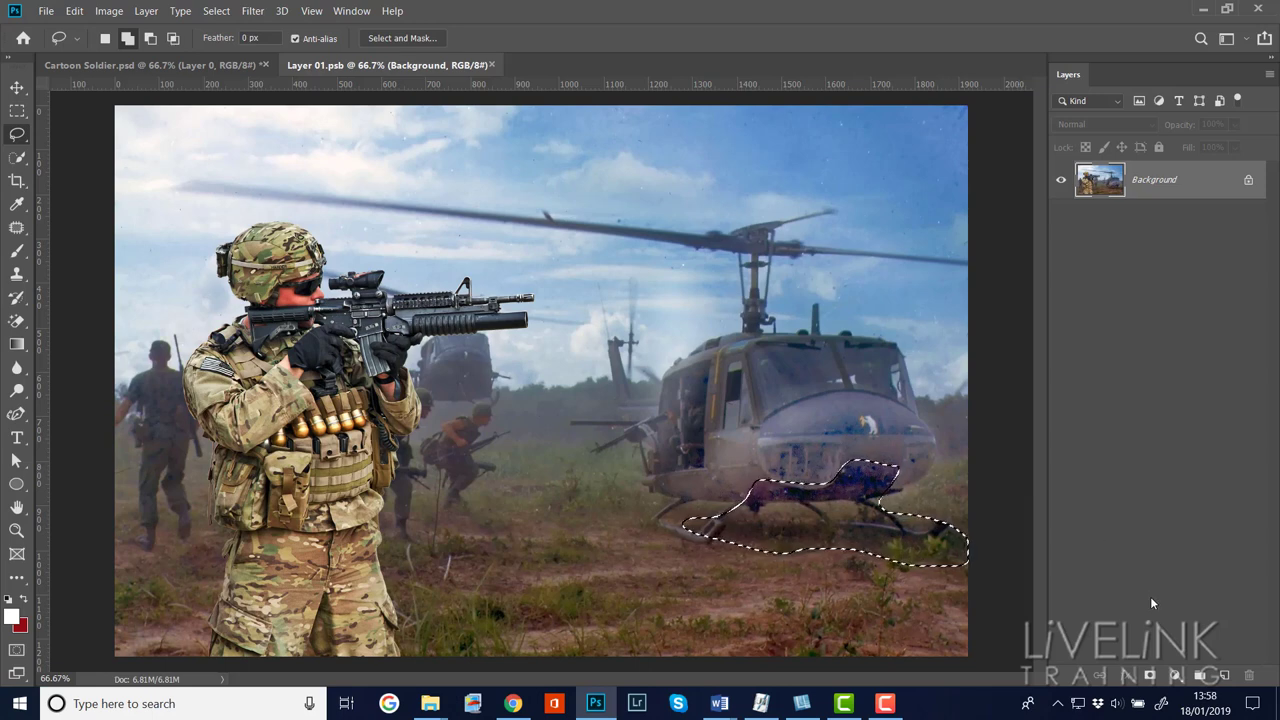
- Add a Levels adjustment layer limited to the selected area under the helicopter, with the midtone set to 1.43
{"action": "left_click", "coordinate": [1176, 675]}
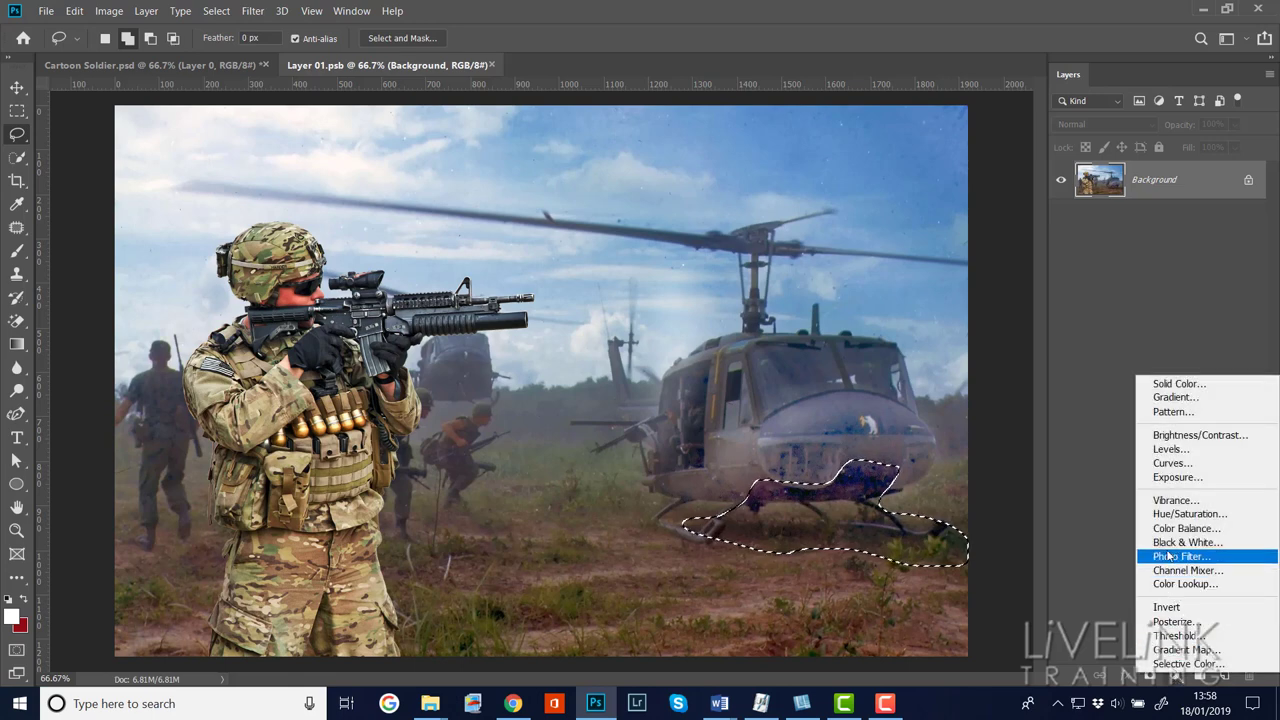
{"action": "left_click", "coordinate": [1152, 451]}
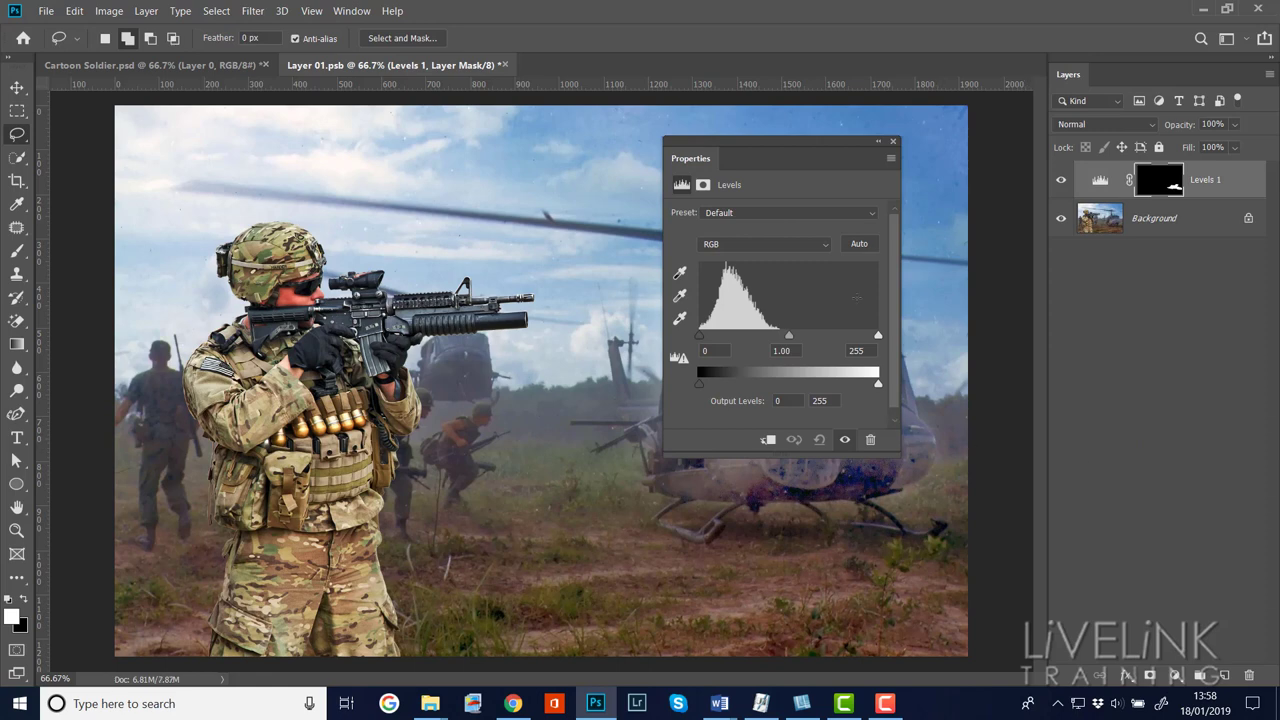
{"action": "left_click_drag", "start_coordinate": [695, 158], "coordinate": [458, 154]}
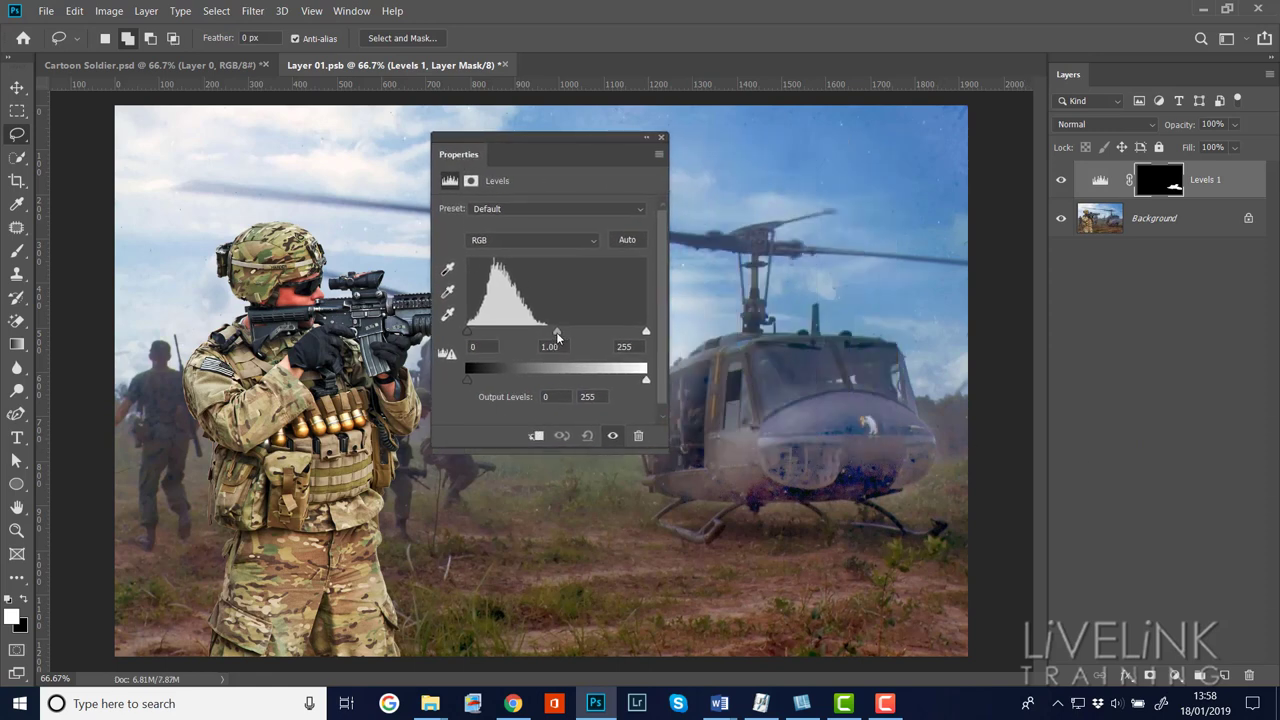
{"action": "left_click_drag", "start_coordinate": [557, 340], "coordinate": [535, 340]}
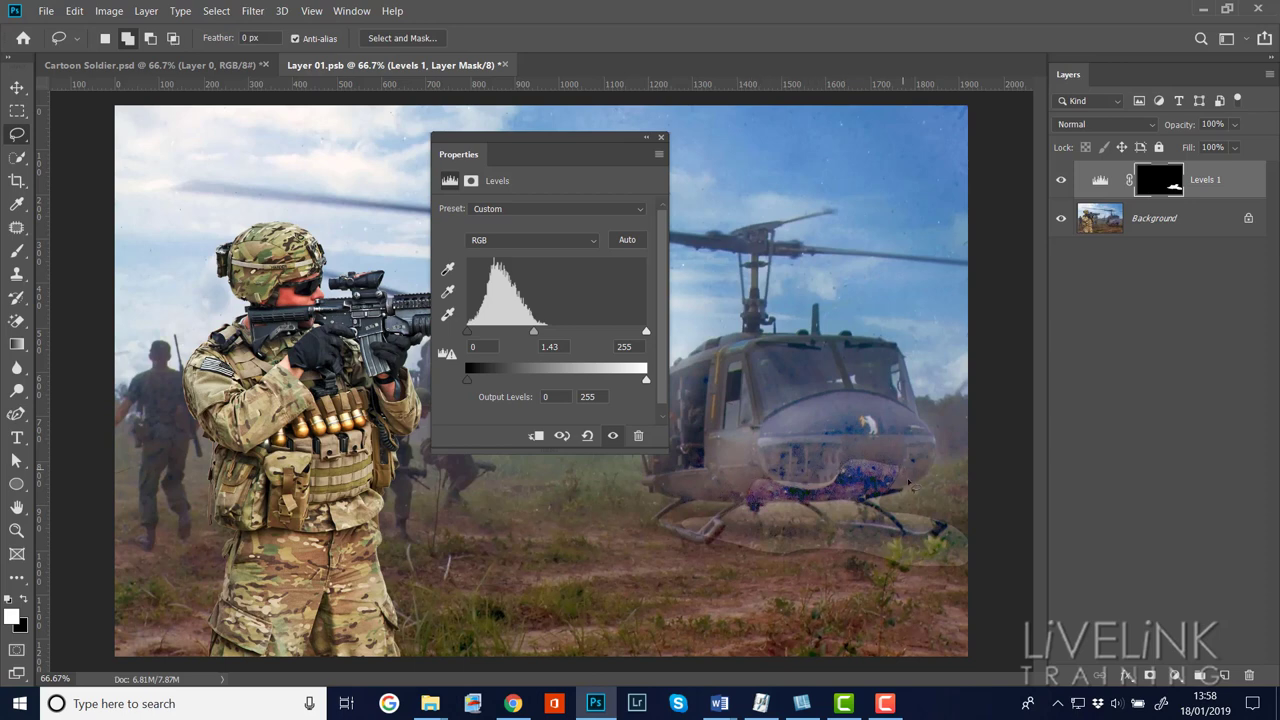
- Feather the Levels 1 layer mask by 12.2 px
{"action": "left_click", "coordinate": [1158, 186]}
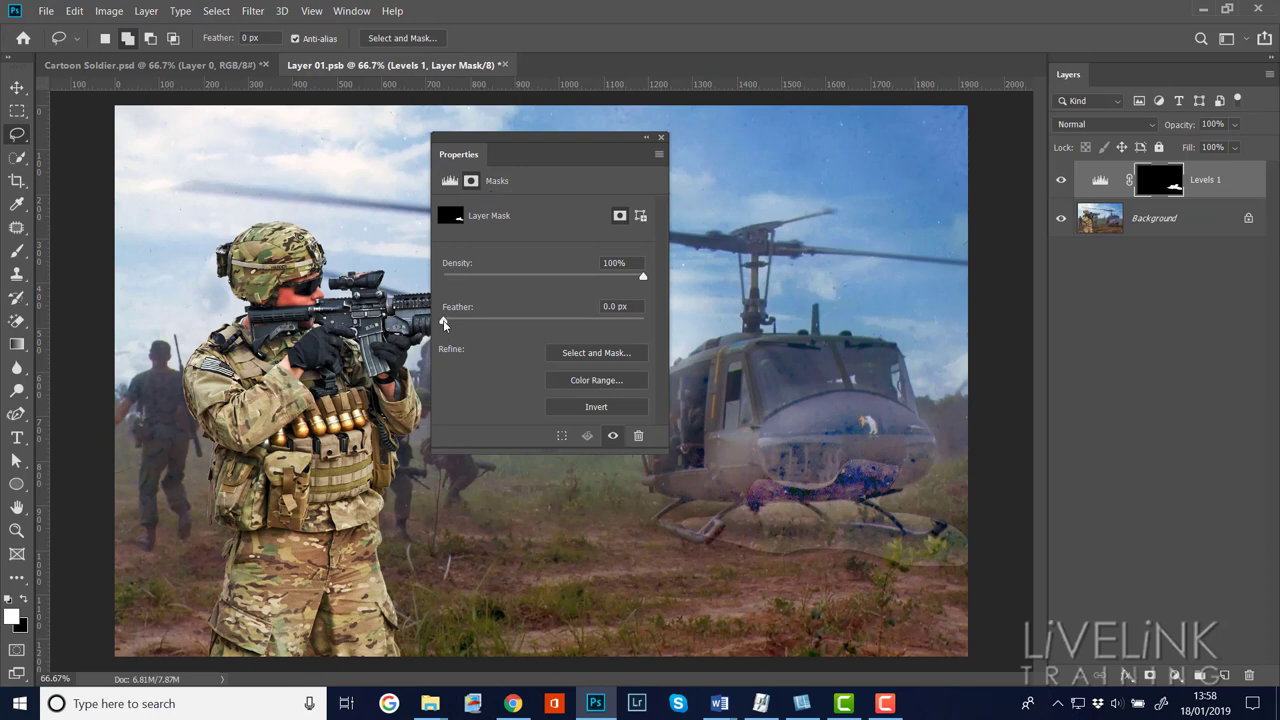
{"action": "left_click_drag", "start_coordinate": [444, 321], "coordinate": [527, 325]}
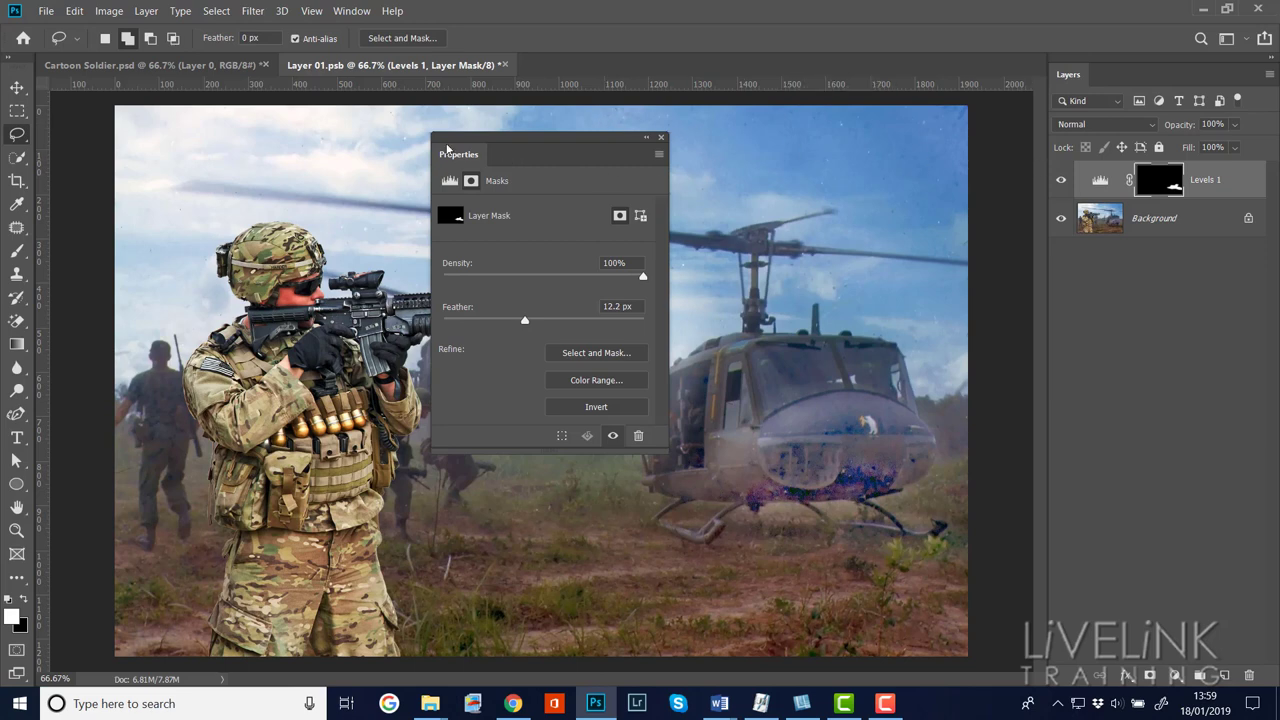
{"action": "left_click_drag", "start_coordinate": [467, 158], "coordinate": [677, 151]}
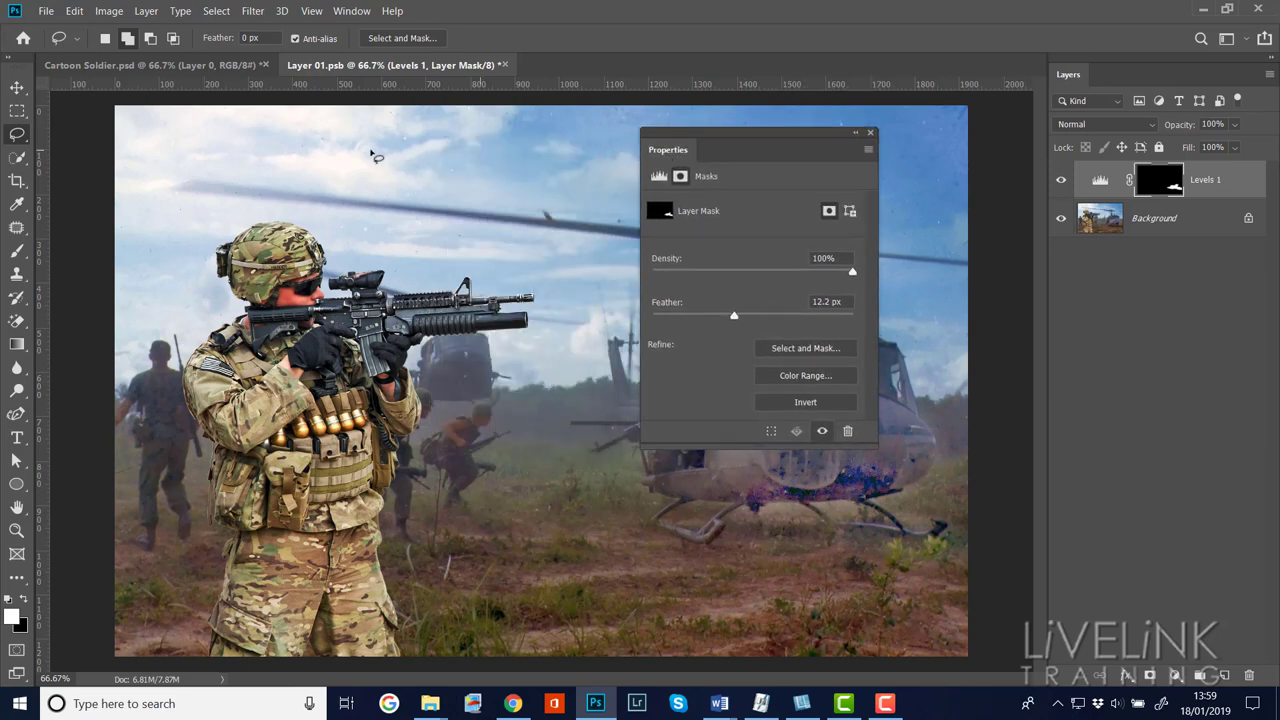
- Save the edited Layer 01.psb contents and check the updated effect in Cartoon Soldier.psd
{"action": "left_click", "coordinate": [118, 66]}
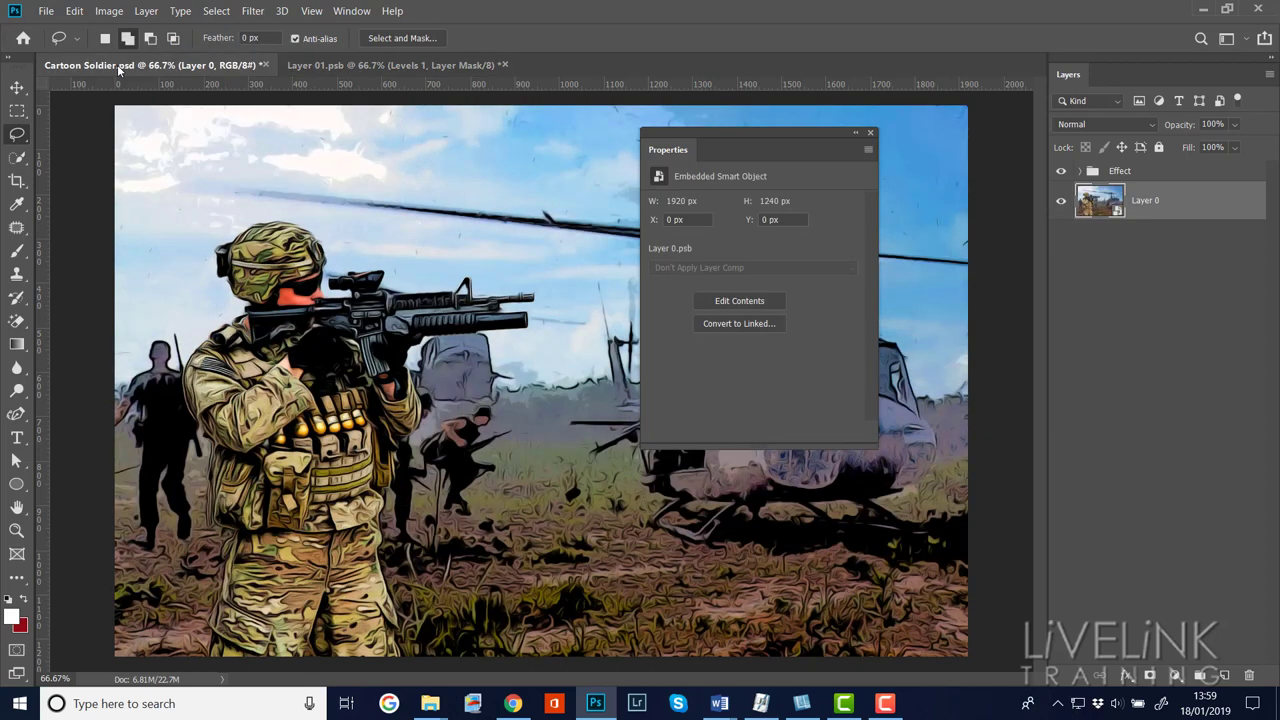
{"action": "left_click", "coordinate": [870, 134]}
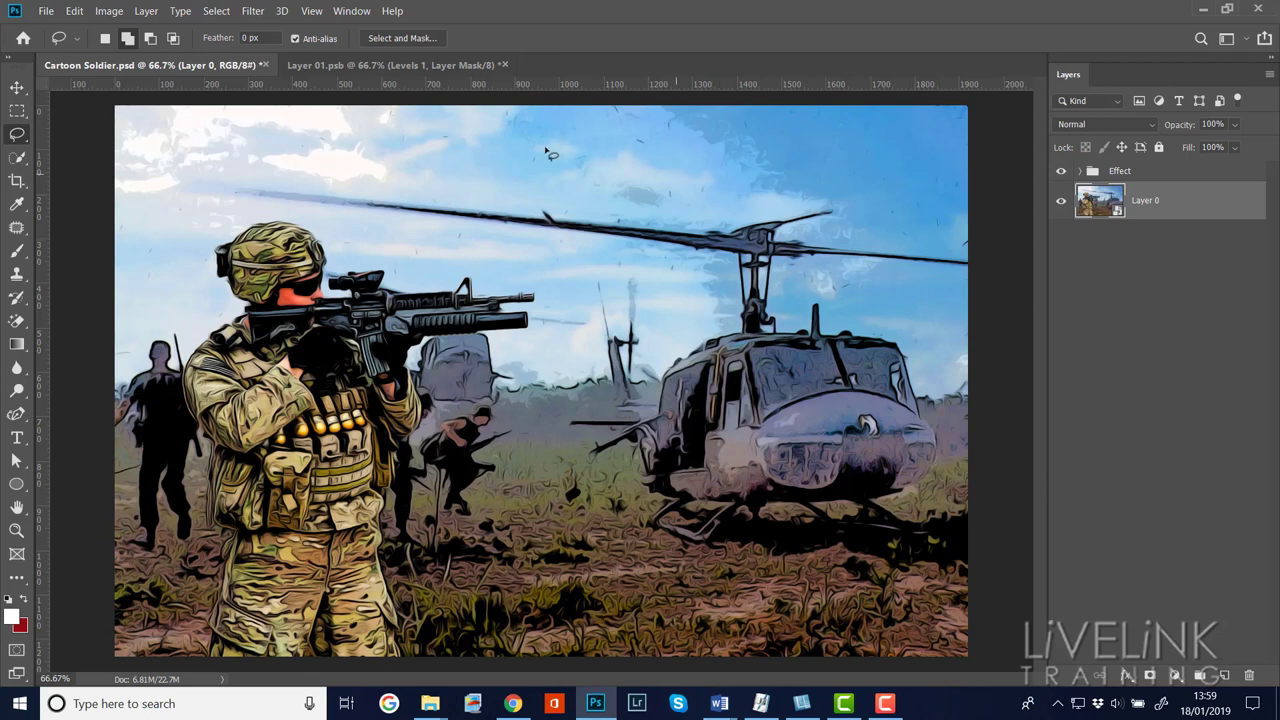
{"action": "left_click", "coordinate": [405, 66]}
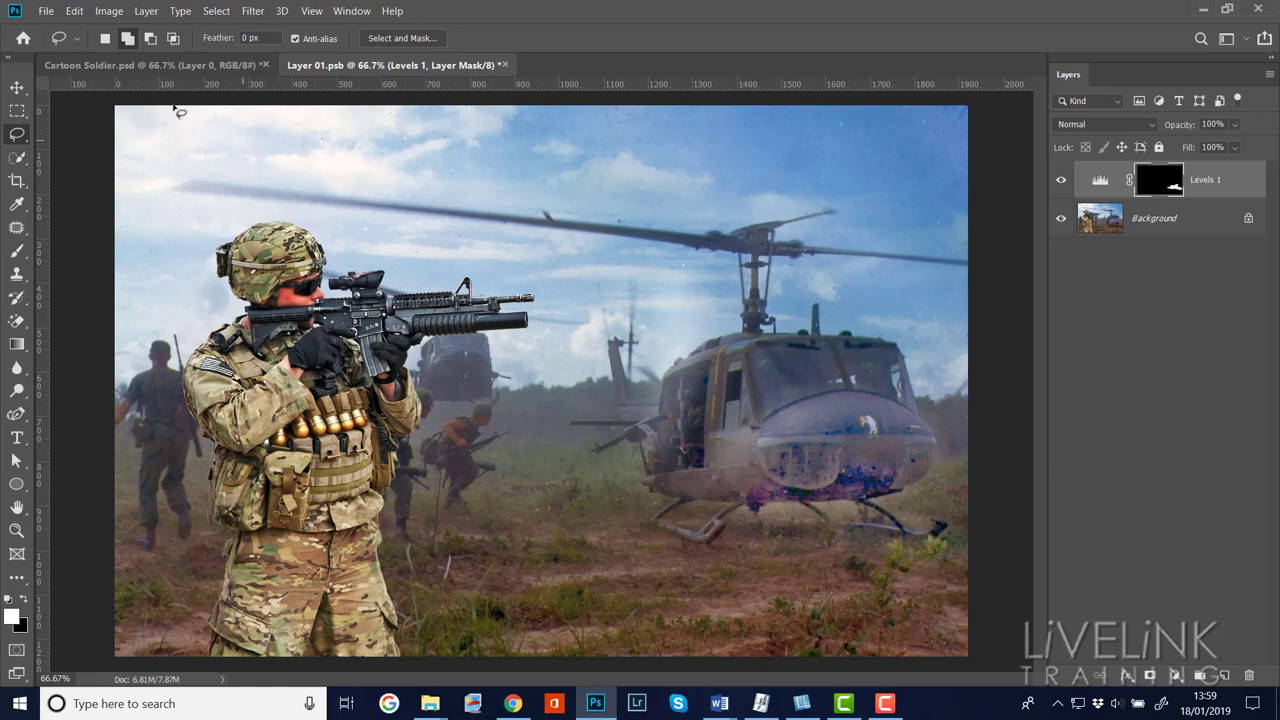
{"action": "left_click", "coordinate": [46, 11]}
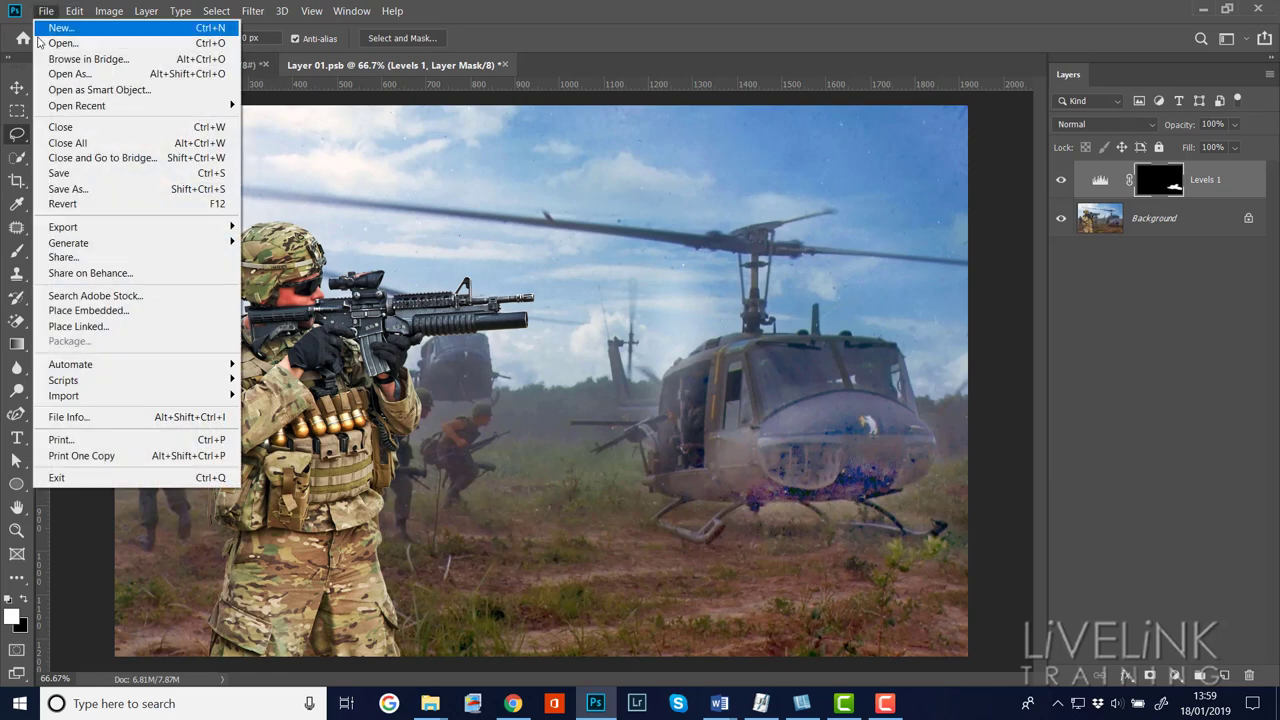
{"action": "left_click", "coordinate": [77, 177]}
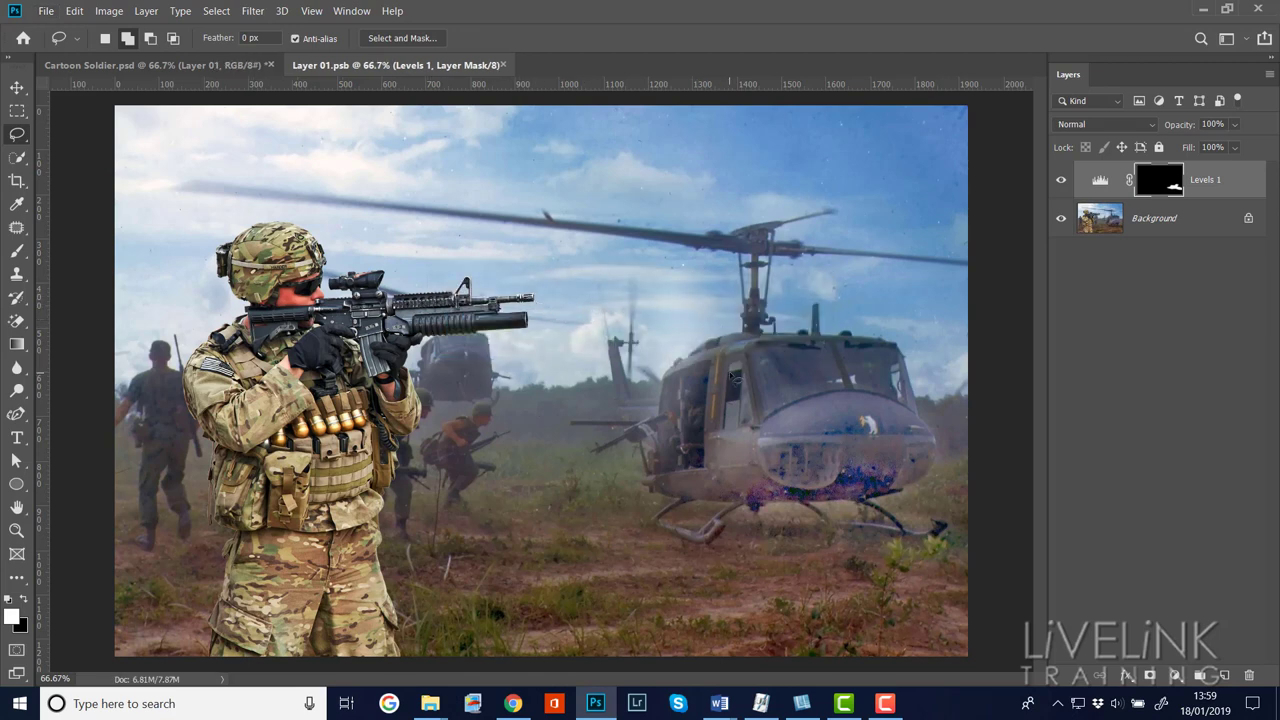
{"action": "left_click", "coordinate": [140, 63]}
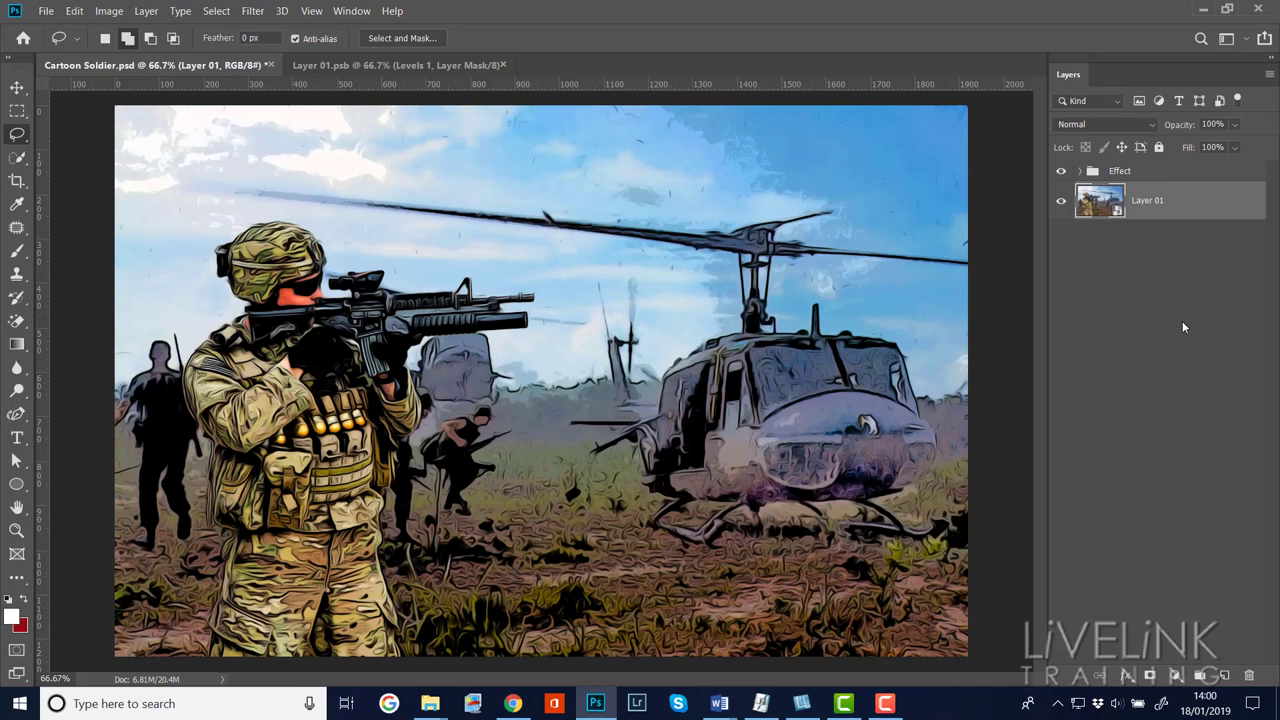
{"action": "left_click", "coordinate": [1080, 174]}
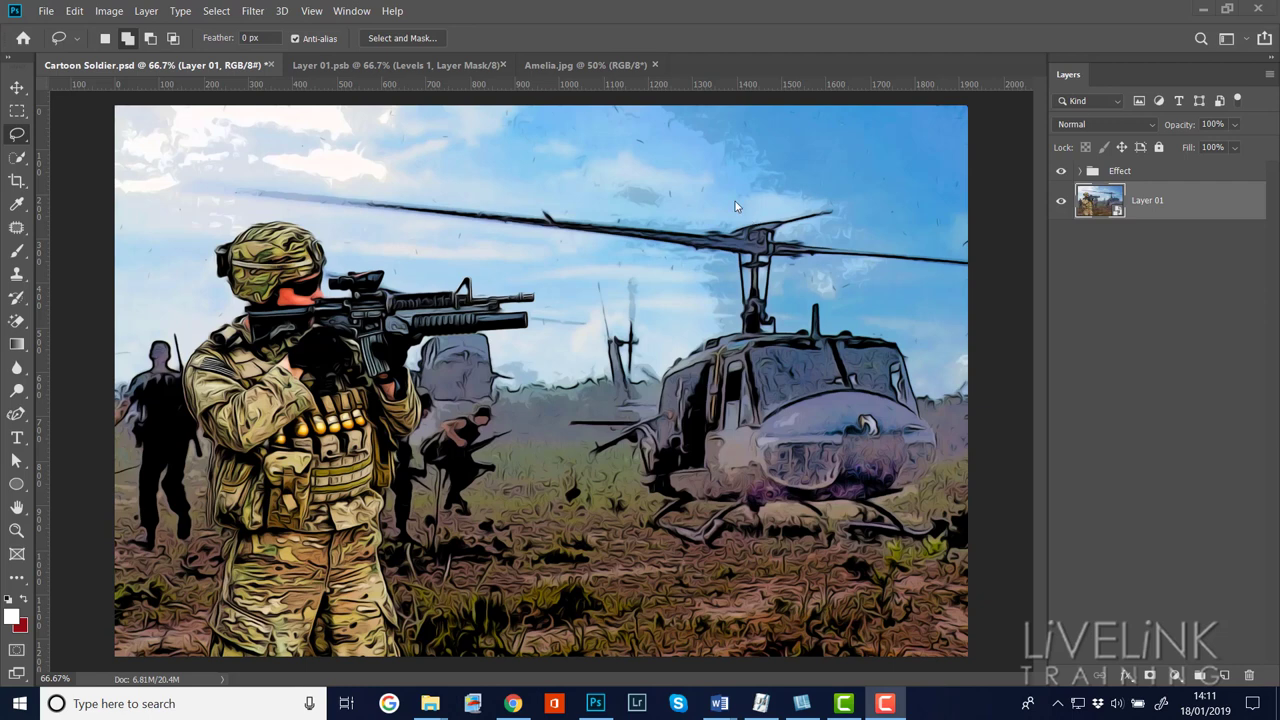
- Merge the Levels 1 adjustment down into the Background layer of Layer 01.psb
{"action": "left_click", "coordinate": [584, 66]}
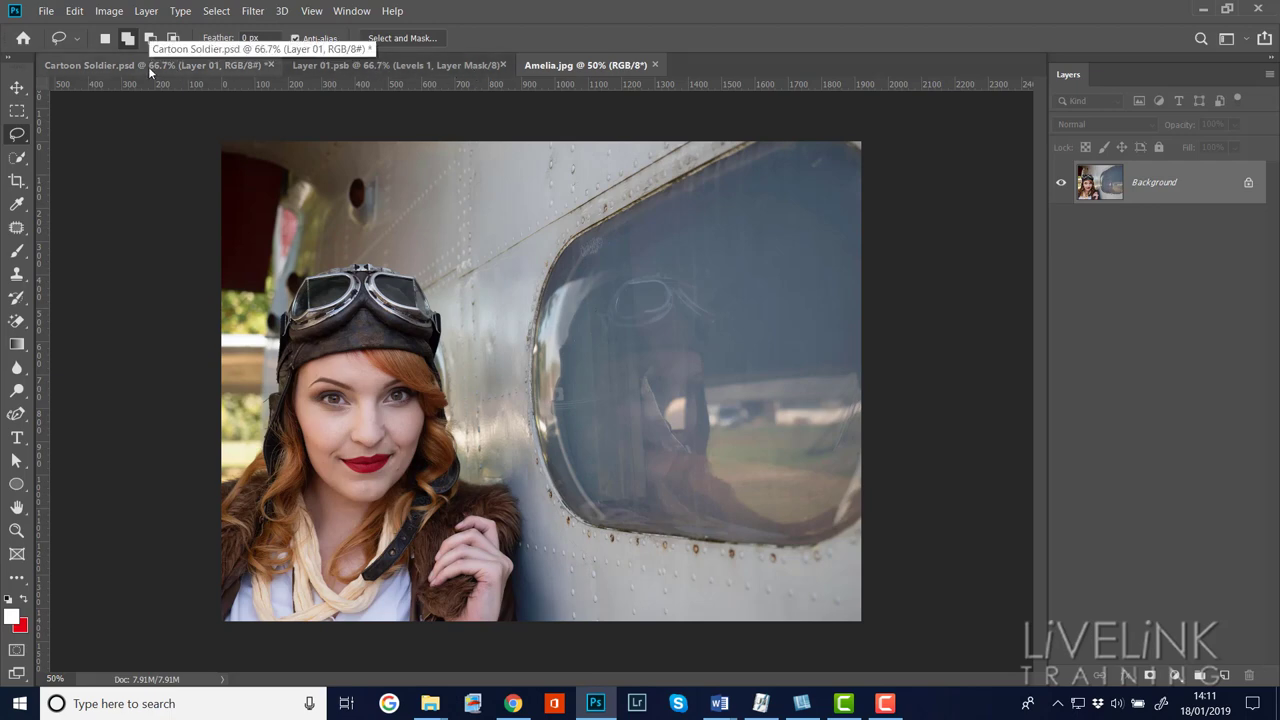
{"action": "left_click", "coordinate": [191, 66]}
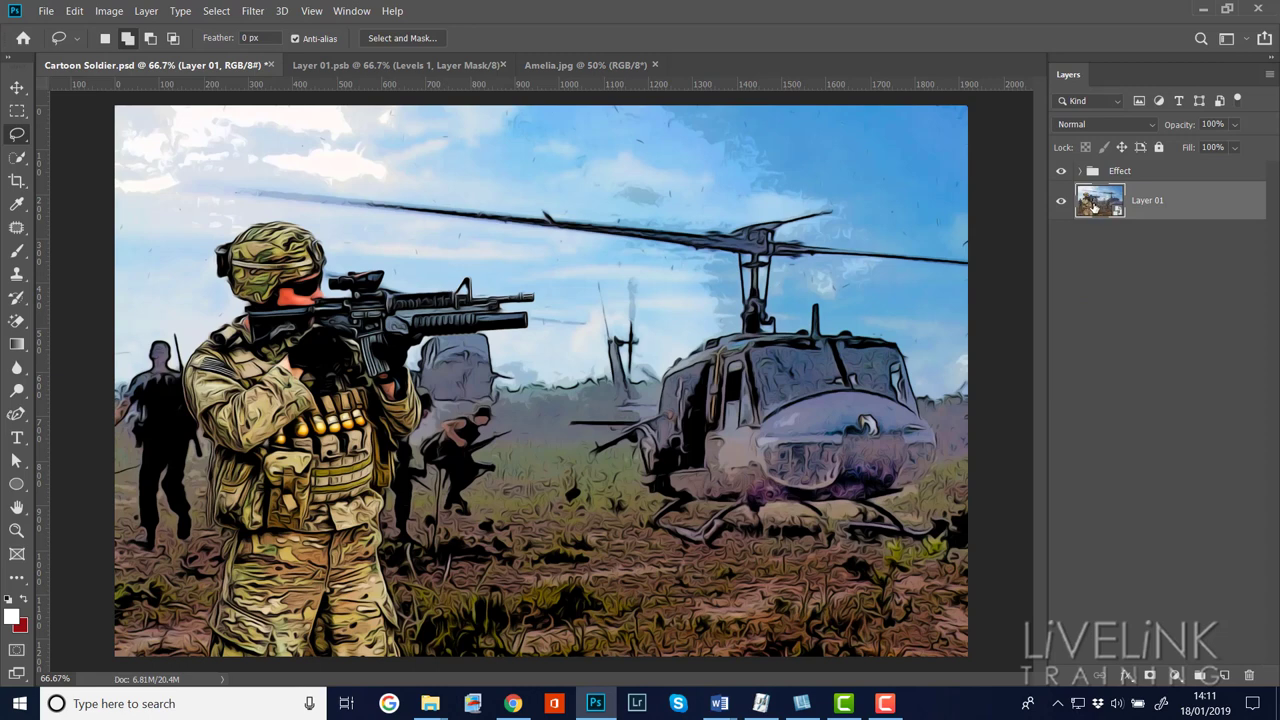
{"action": "left_click", "coordinate": [394, 65]}
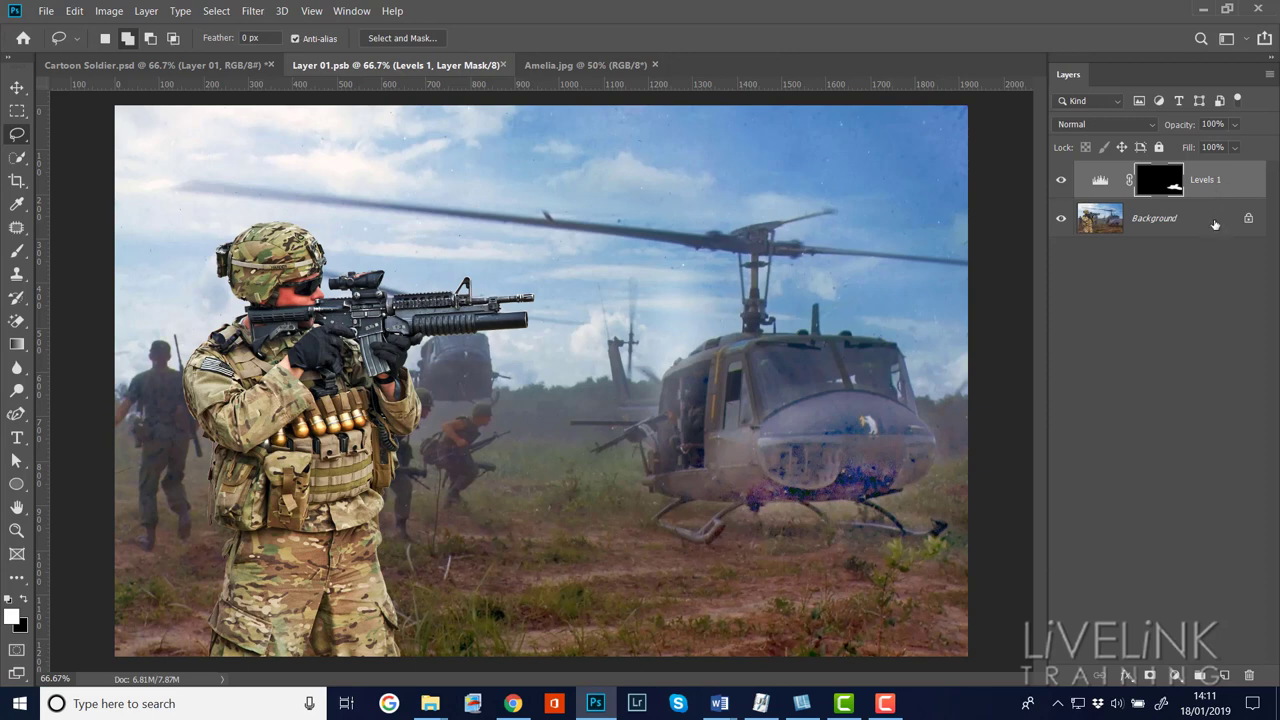
{"action": "left_click", "coordinate": [1269, 76]}
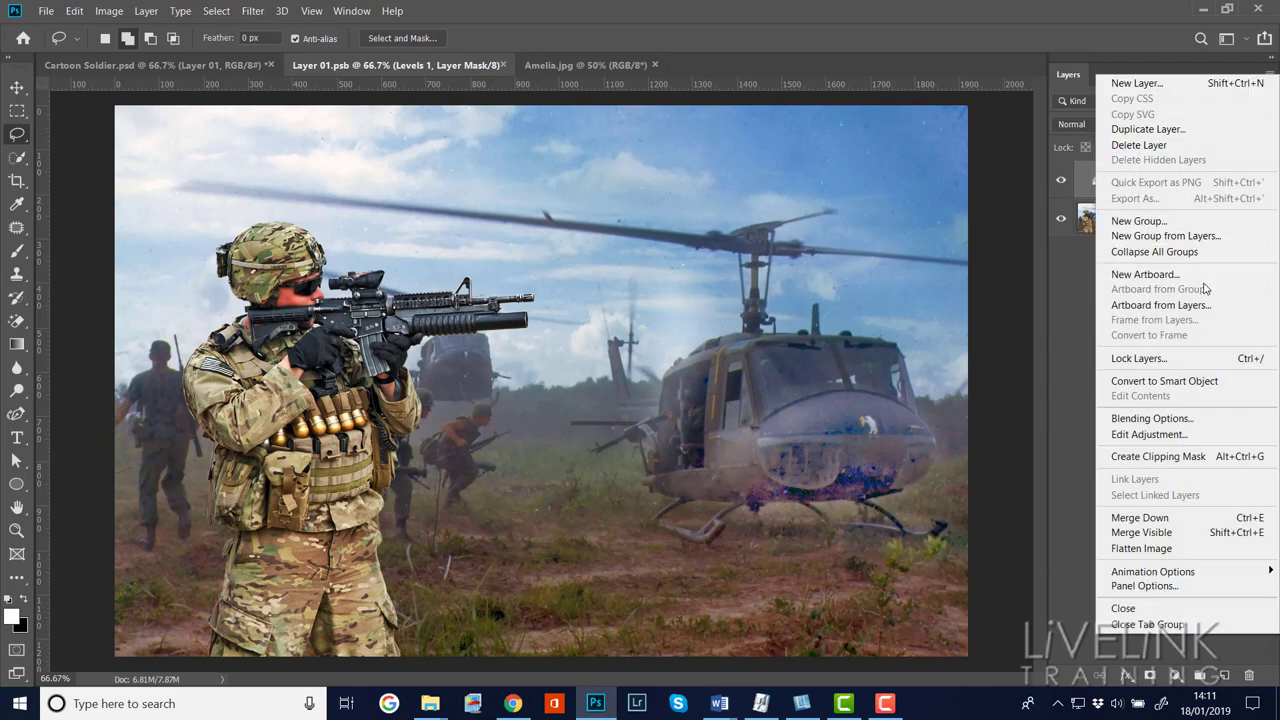
{"action": "left_click", "coordinate": [1141, 517]}
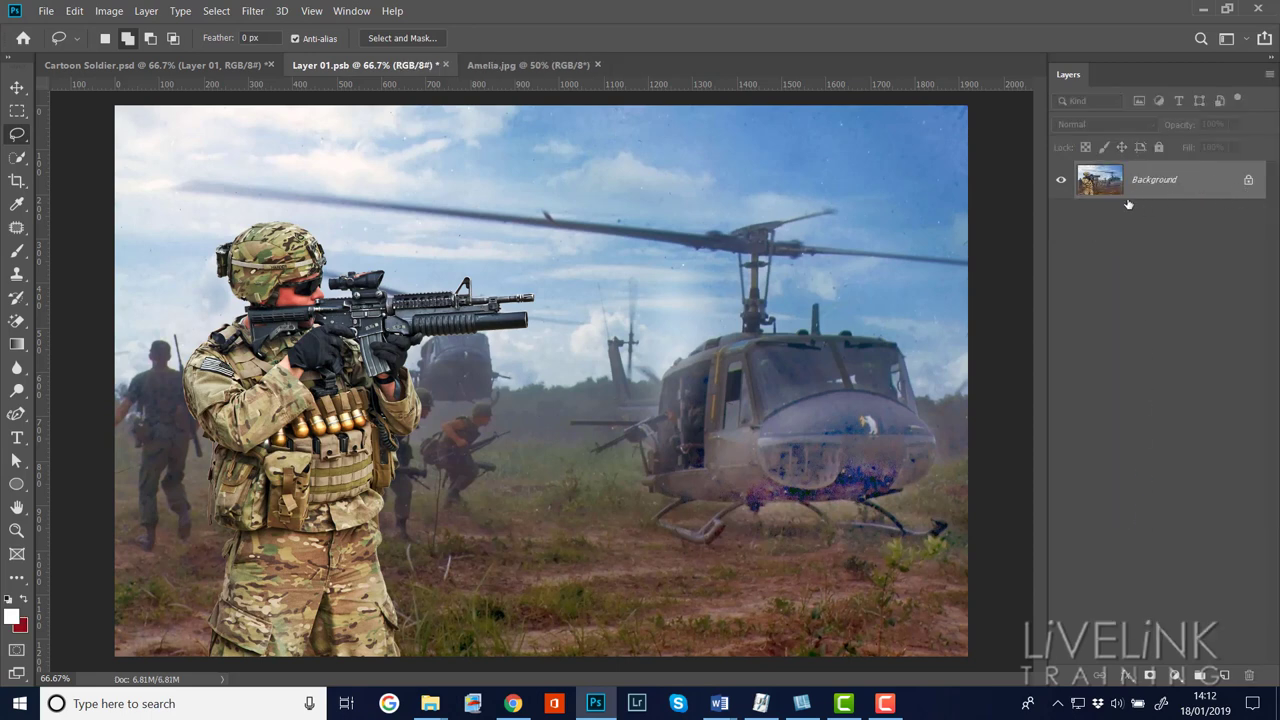
- Copy the Amelia.jpg photo into Layer 01.psb, positioned to cover the whole canvas, and hide the Background layer
{"action": "left_click", "coordinate": [516, 65]}
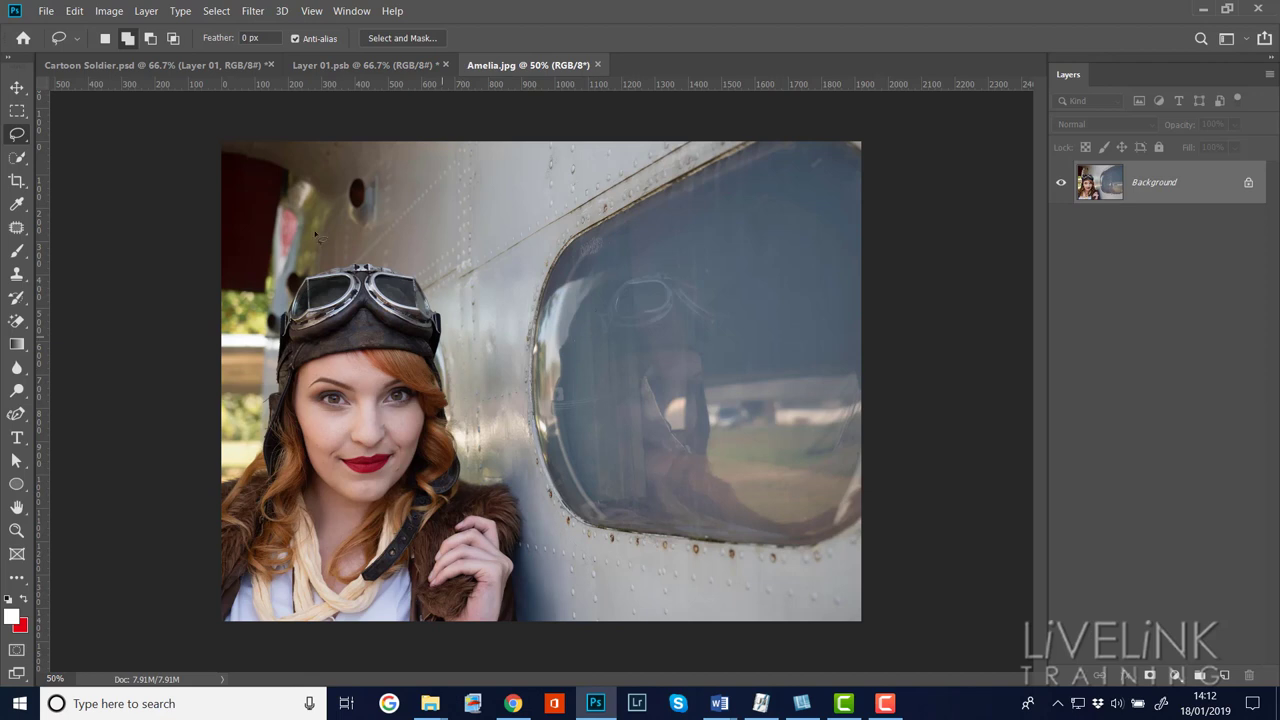
{"action": "left_click", "coordinate": [17, 88]}
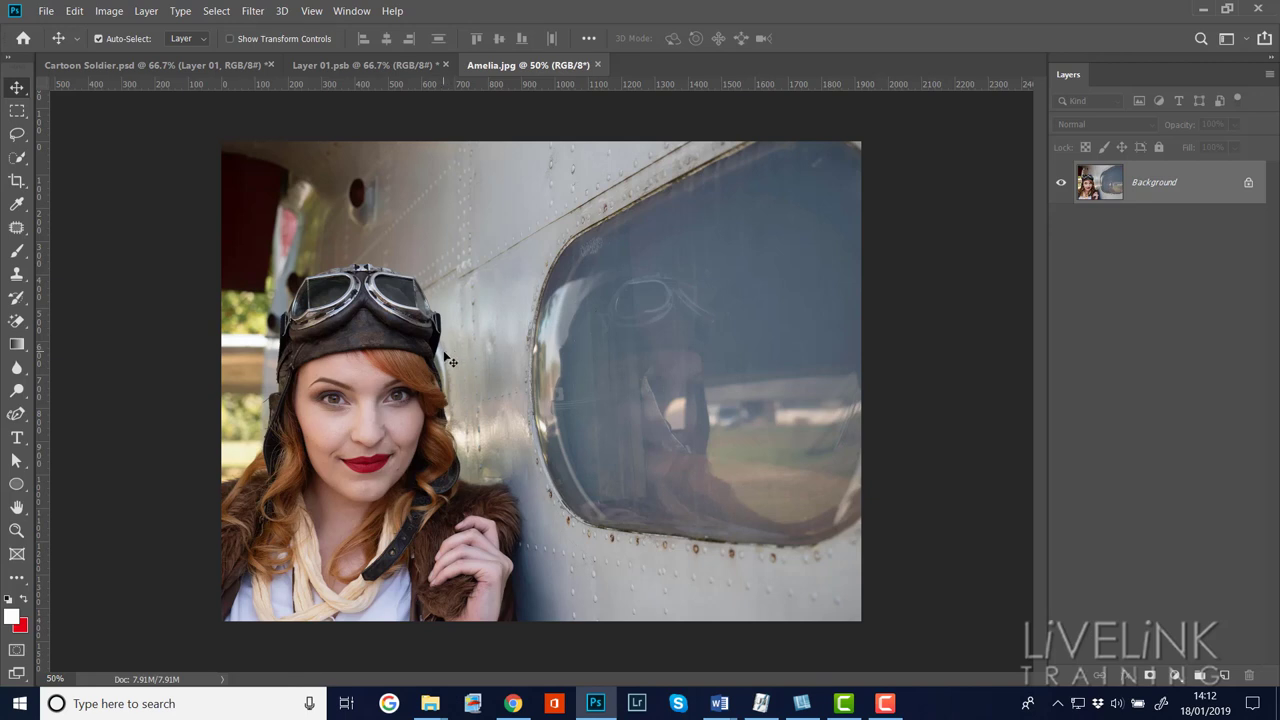
{"action": "left_click_drag", "start_coordinate": [455, 358], "coordinate": [418, 236]}
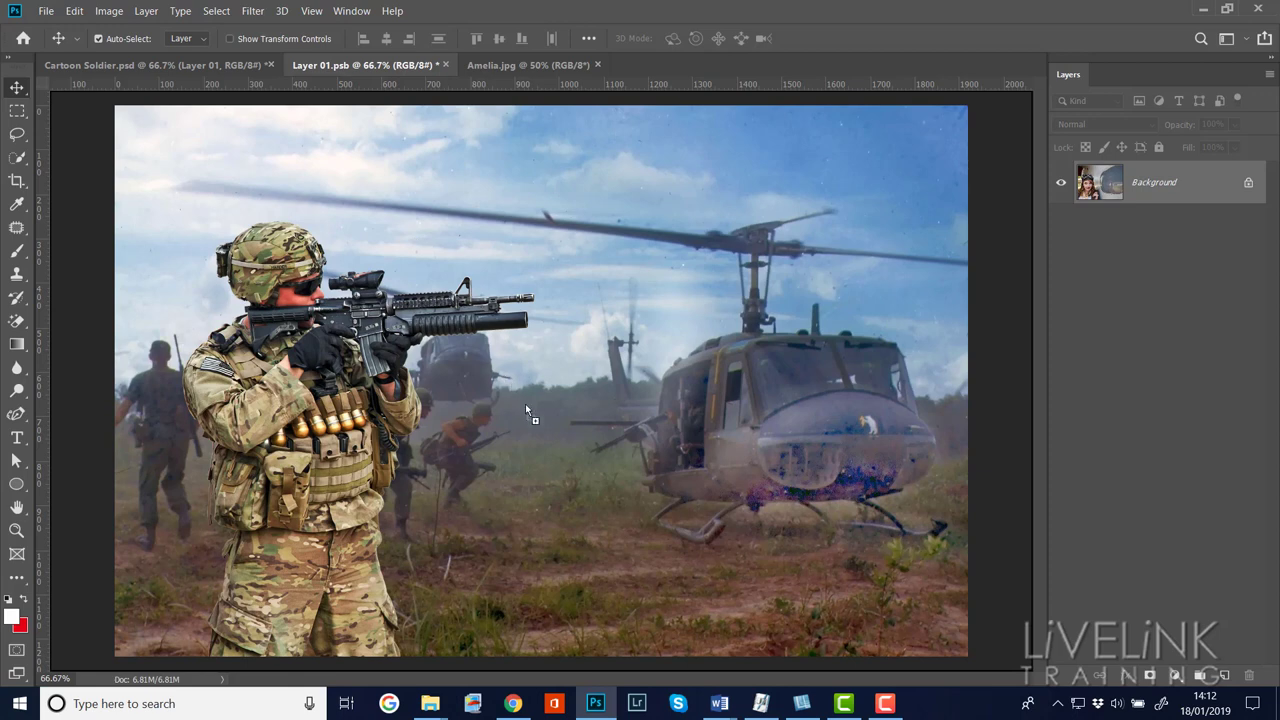
{"action": "left_click_drag", "start_coordinate": [525, 403], "coordinate": [565, 457]}
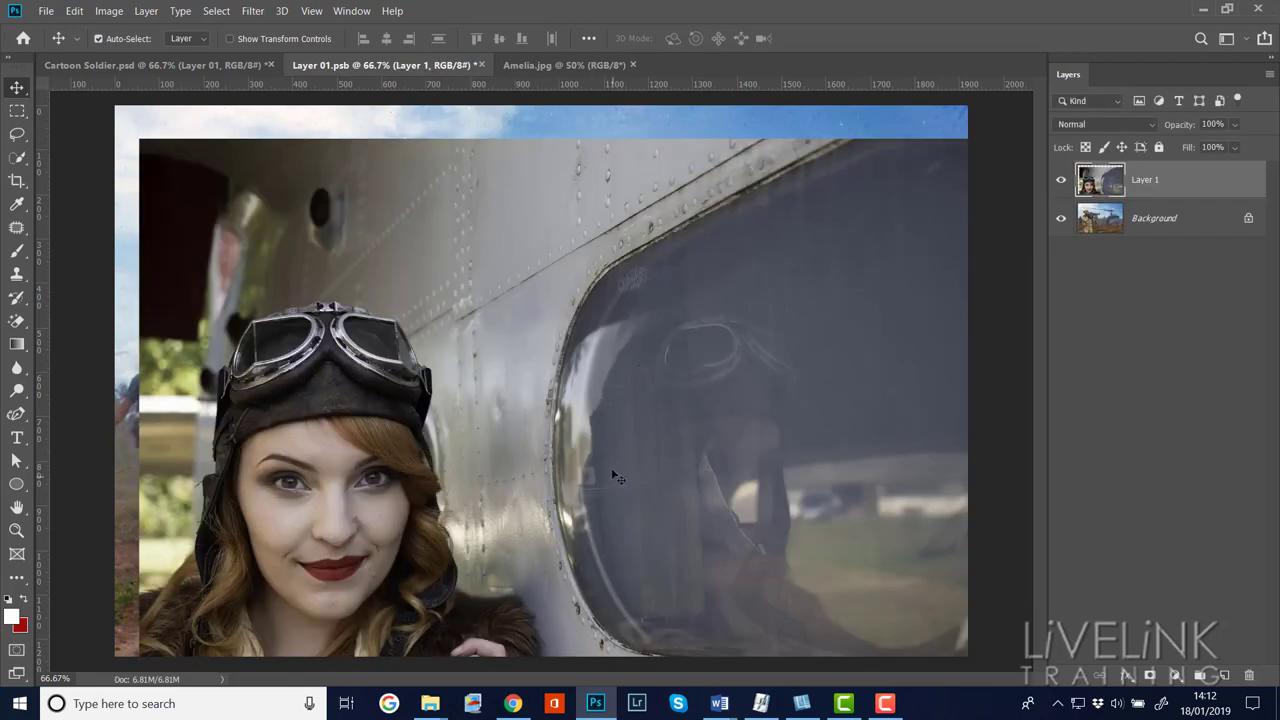
{"action": "left_click_drag", "start_coordinate": [453, 360], "coordinate": [431, 328]}
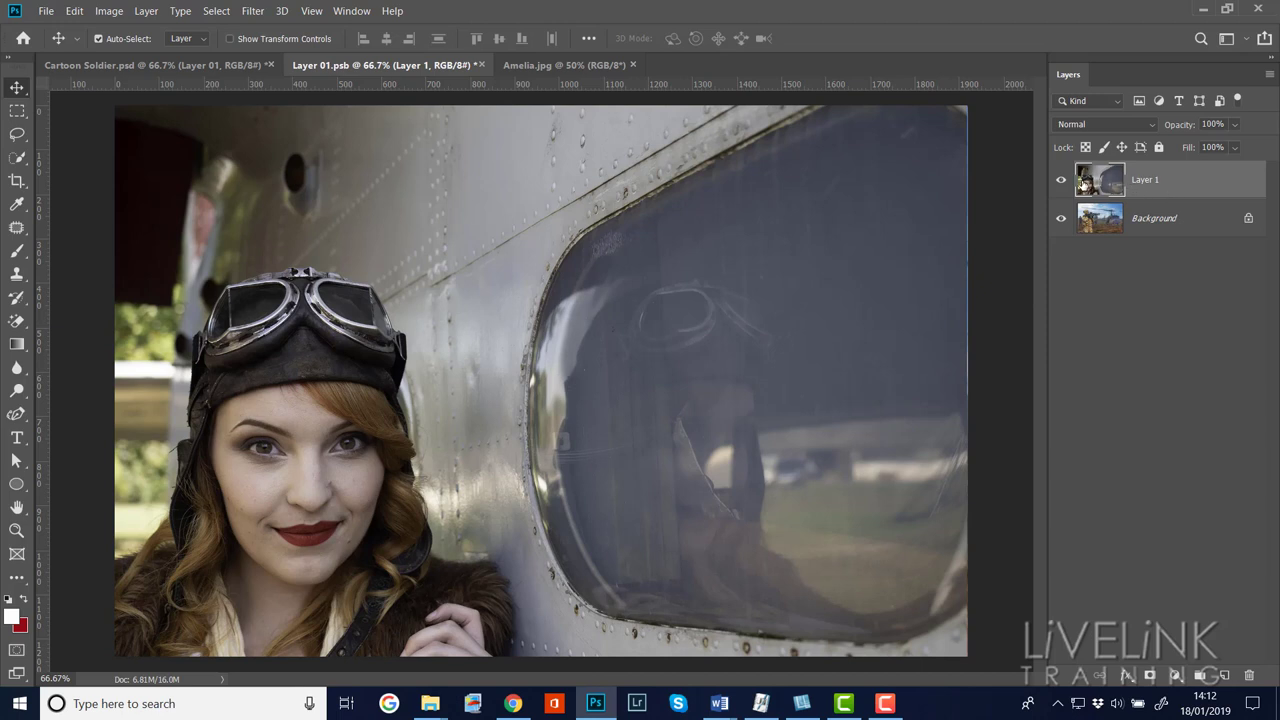
{"action": "left_click", "coordinate": [1061, 220]}
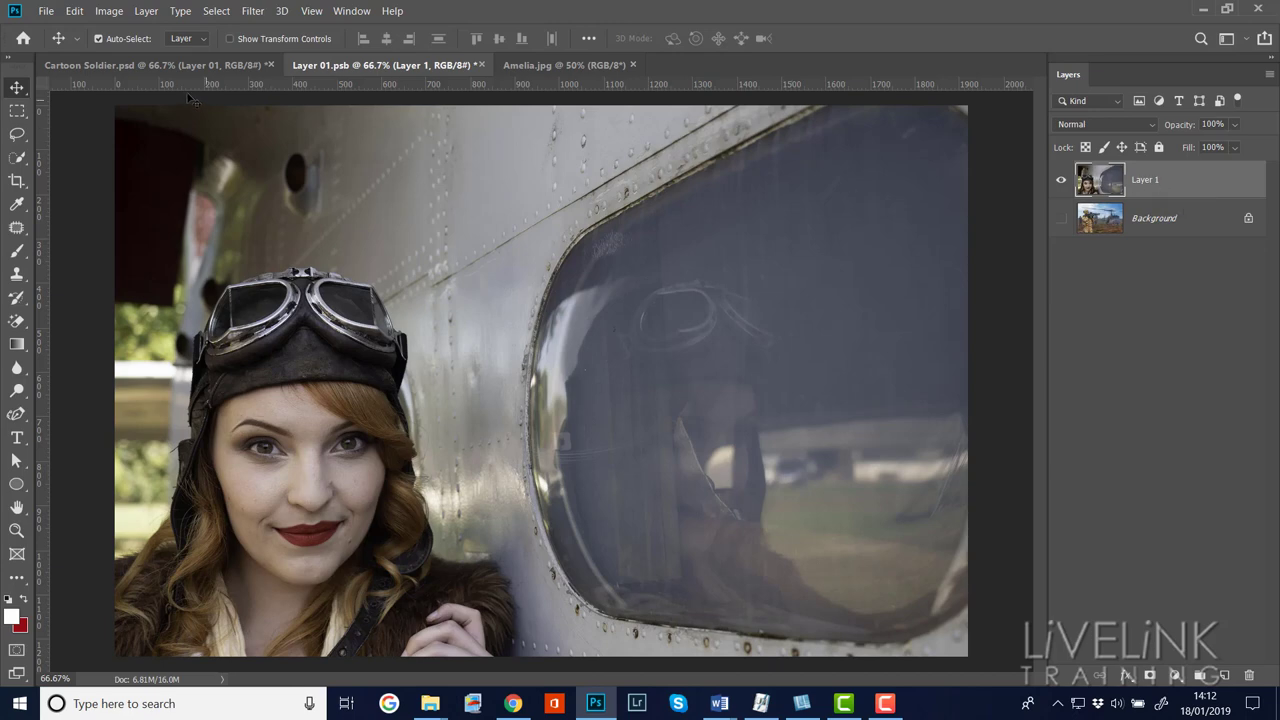
- Save Layer 01.psb with the replacement photo and return to Cartoon Soldier.psd to view the updated cartoon
{"action": "left_click", "coordinate": [120, 66]}
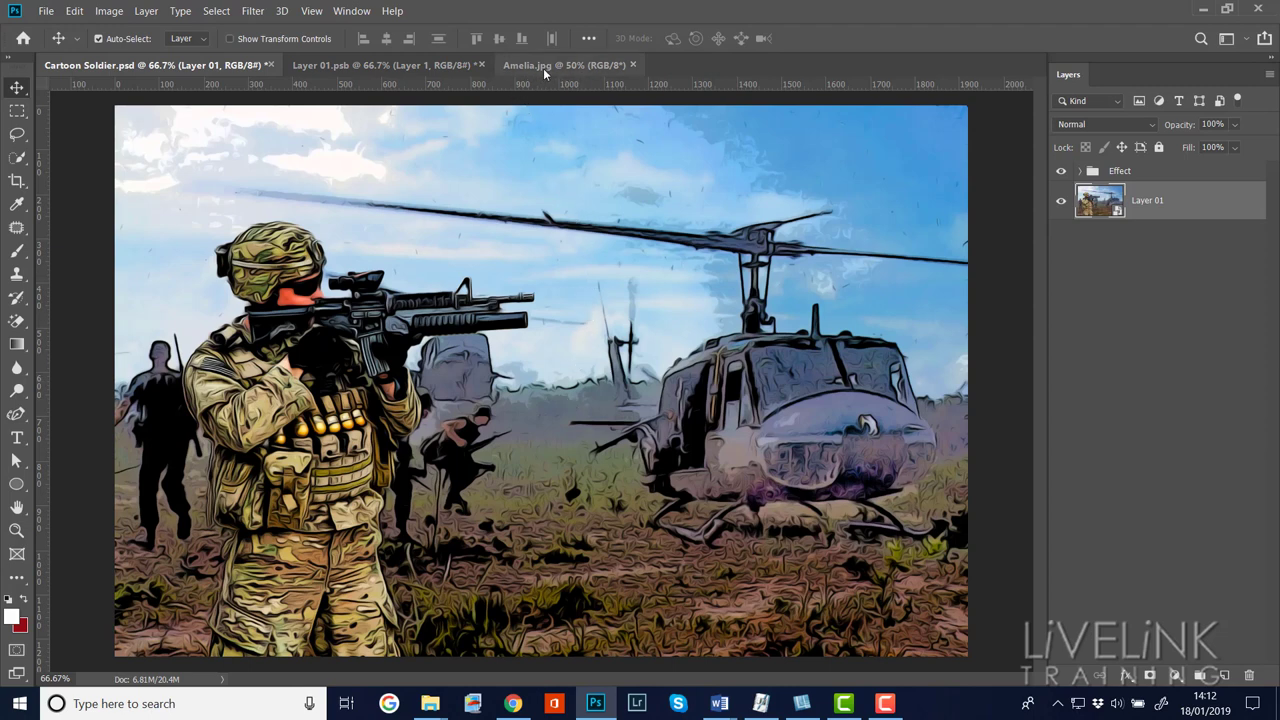
{"action": "left_click", "coordinate": [440, 65]}
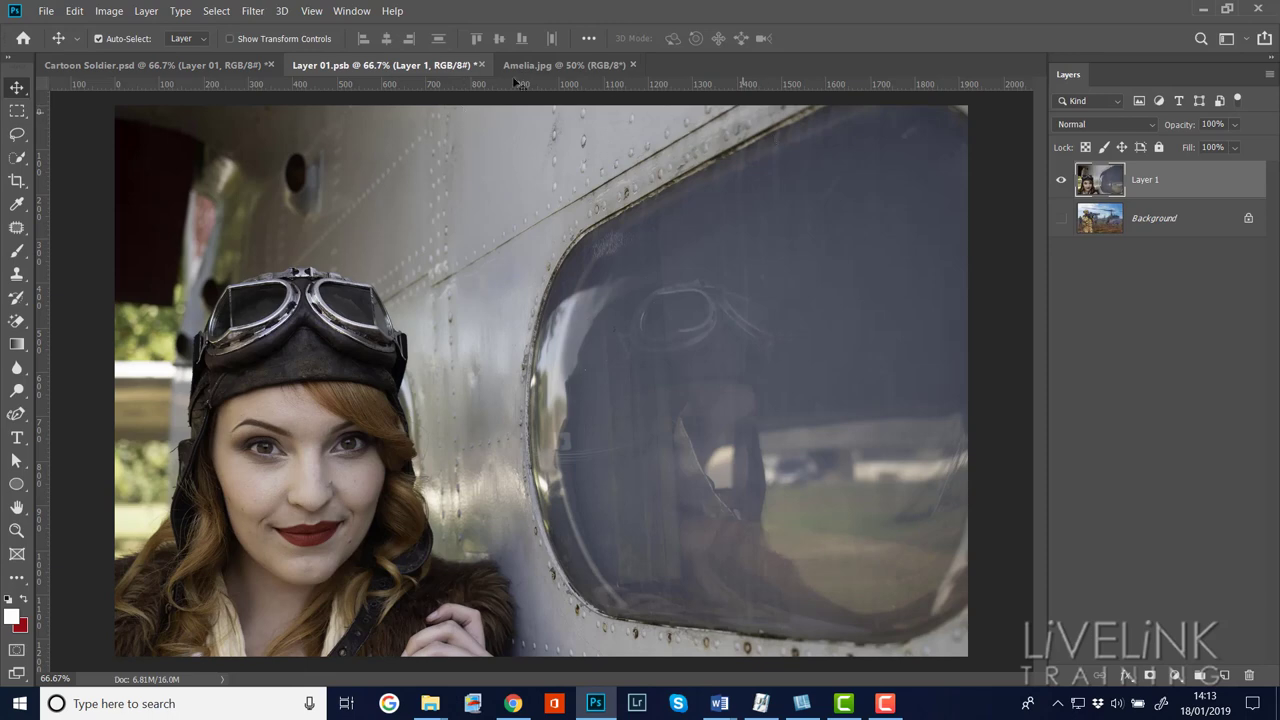
{"action": "left_click", "coordinate": [46, 14]}
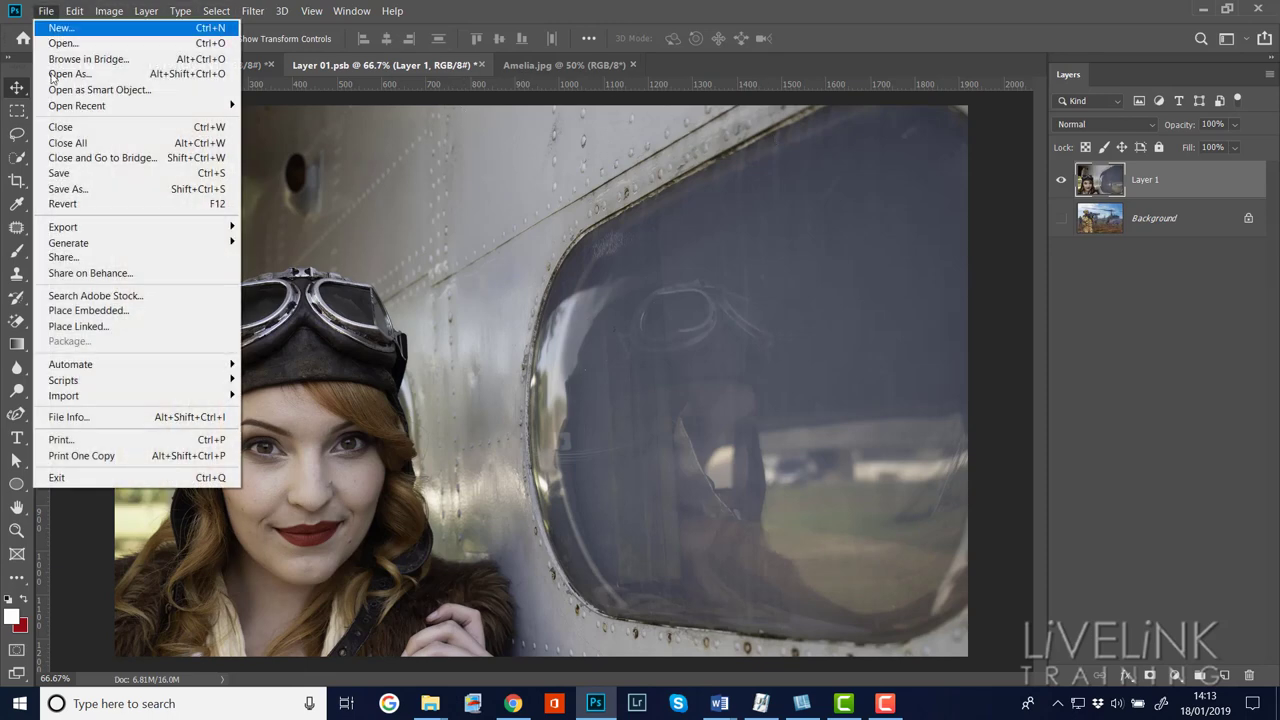
{"action": "left_click", "coordinate": [67, 175]}
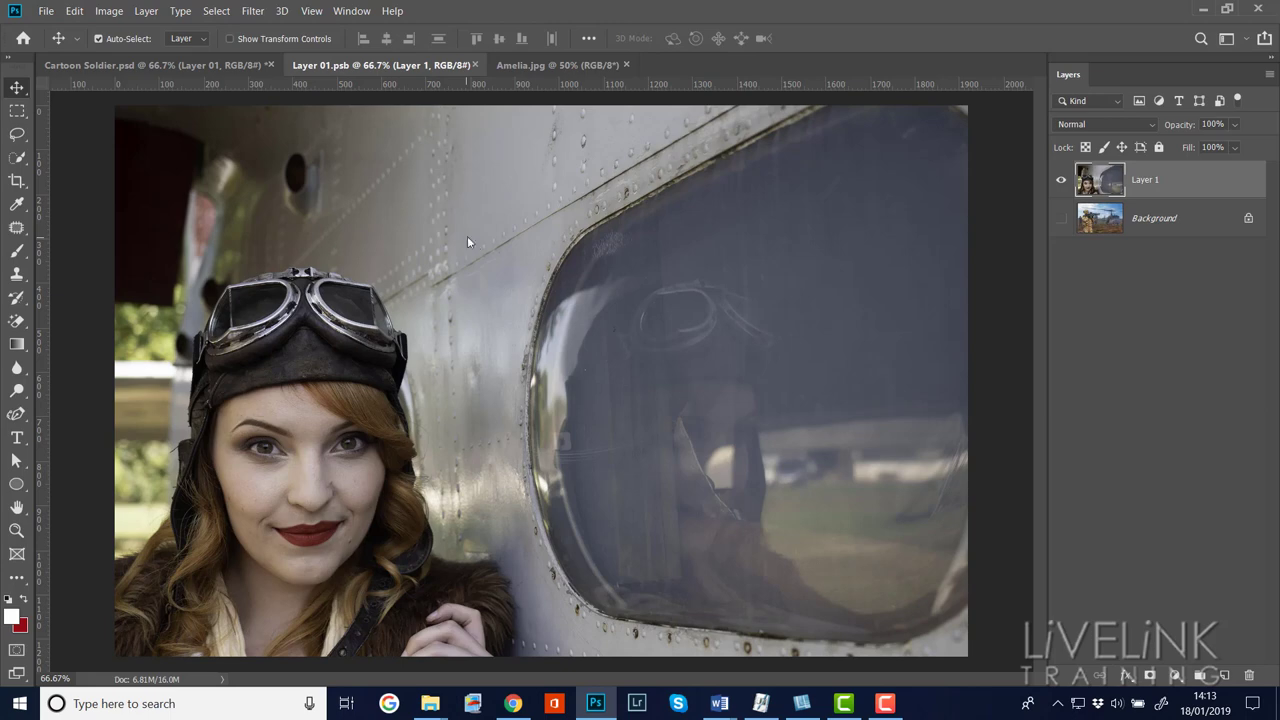
{"action": "left_click", "coordinate": [158, 65]}
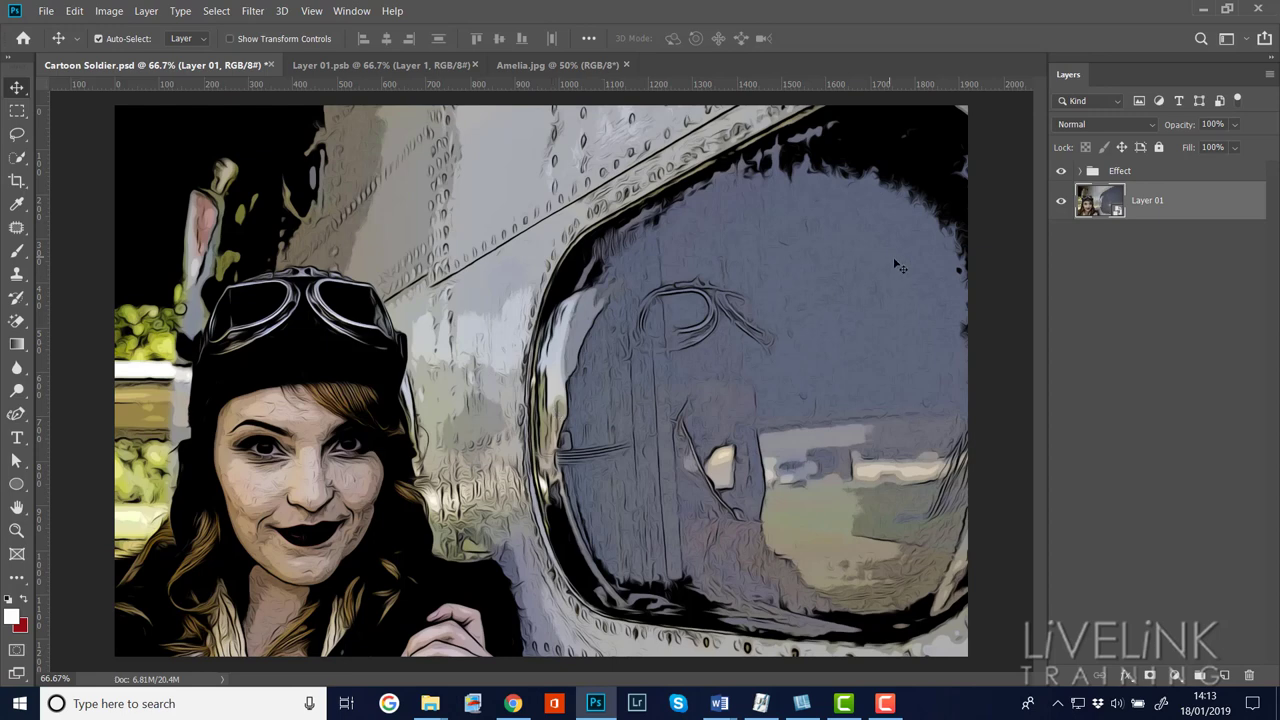
- Expand the Effect group and set the midtone of its Levels 1 adjustment to 2.56
{"action": "left_click", "coordinate": [1080, 172]}
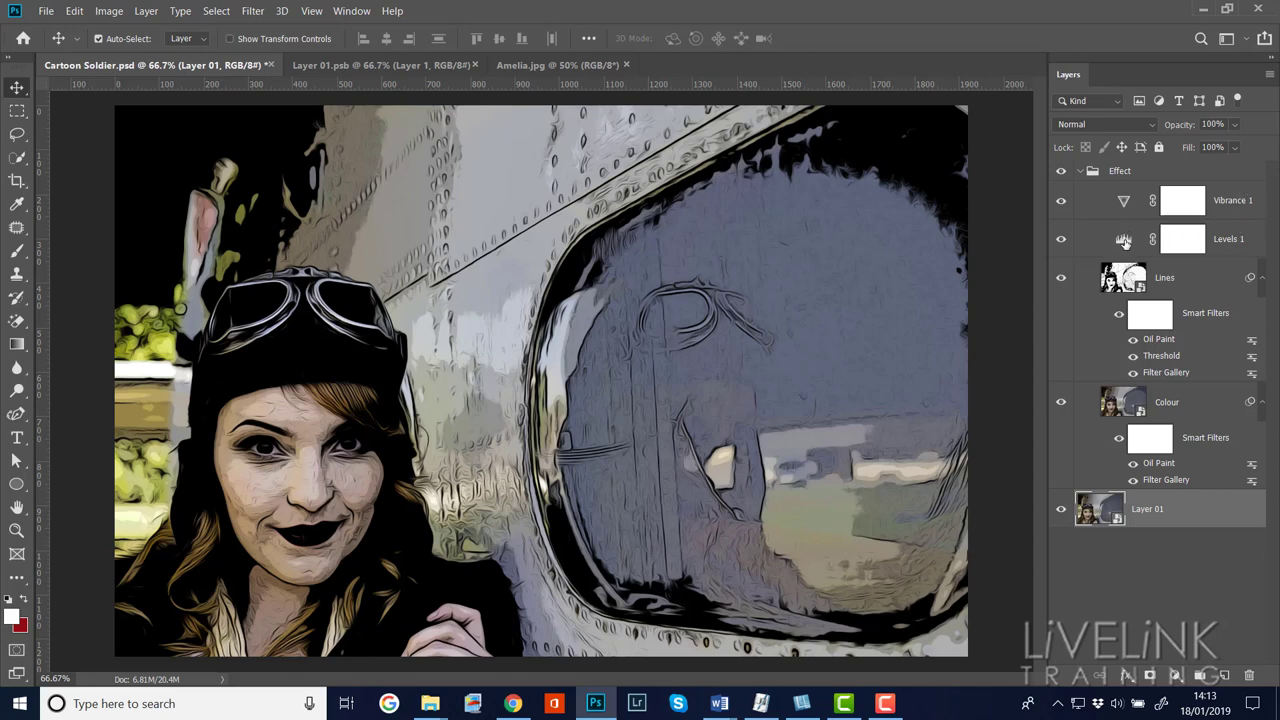
{"action": "double_click", "coordinate": [1123, 241]}
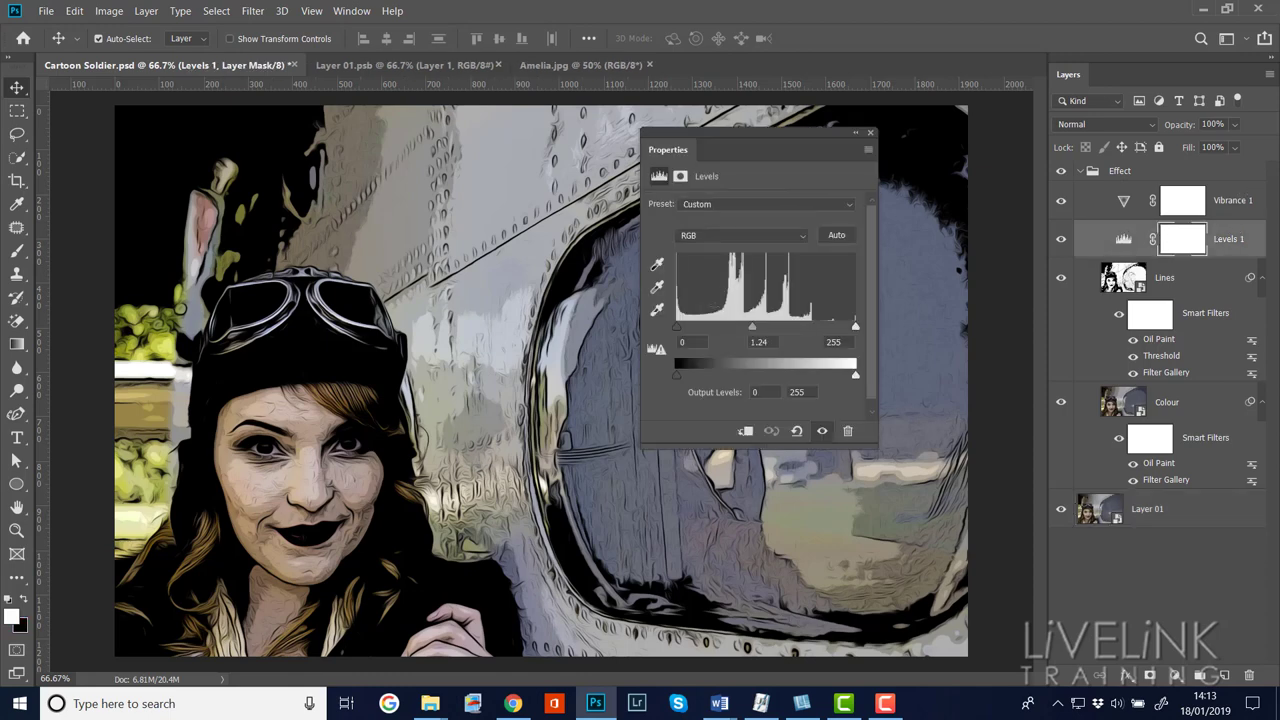
{"action": "left_click_drag", "start_coordinate": [746, 326], "coordinate": [709, 333]}
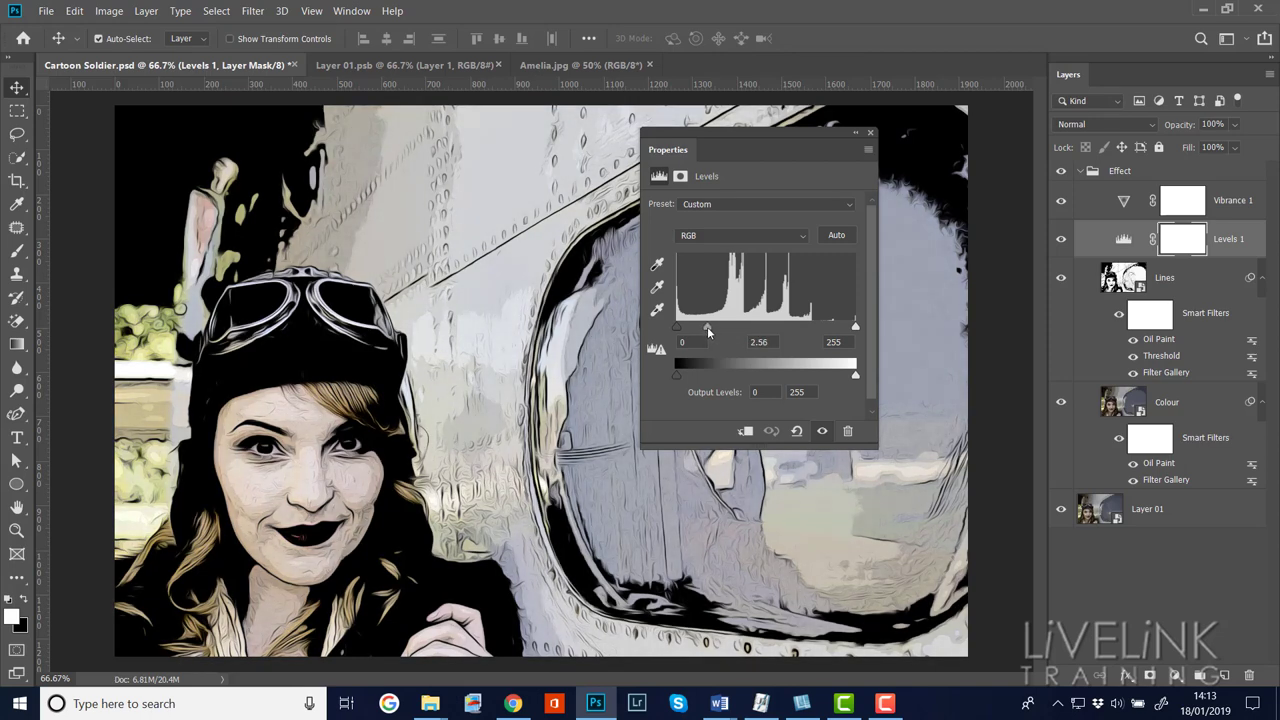
- Set the Vibrance 1 adjustment to Vibrance +51 and Saturation +48
{"action": "left_click", "coordinate": [1125, 203]}
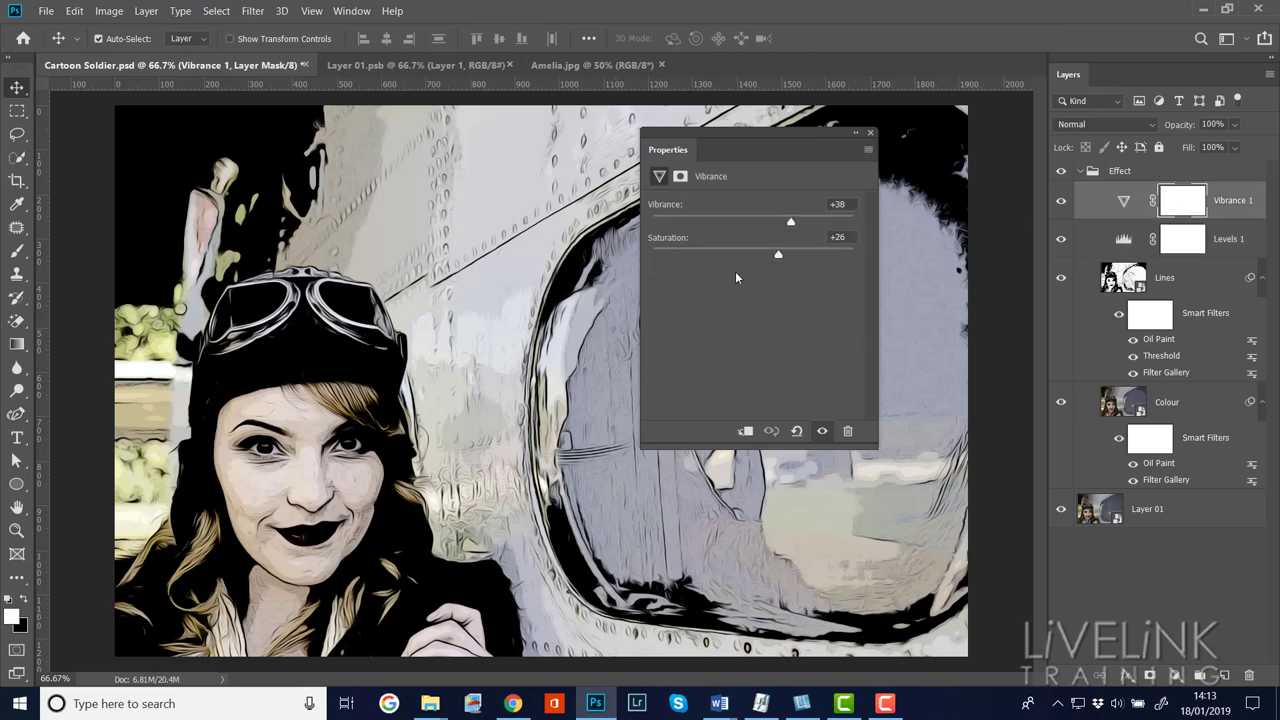
{"action": "left_click_drag", "start_coordinate": [787, 256], "coordinate": [800, 258]}
{"action": "left_click_drag", "start_coordinate": [790, 223], "coordinate": [803, 222]}
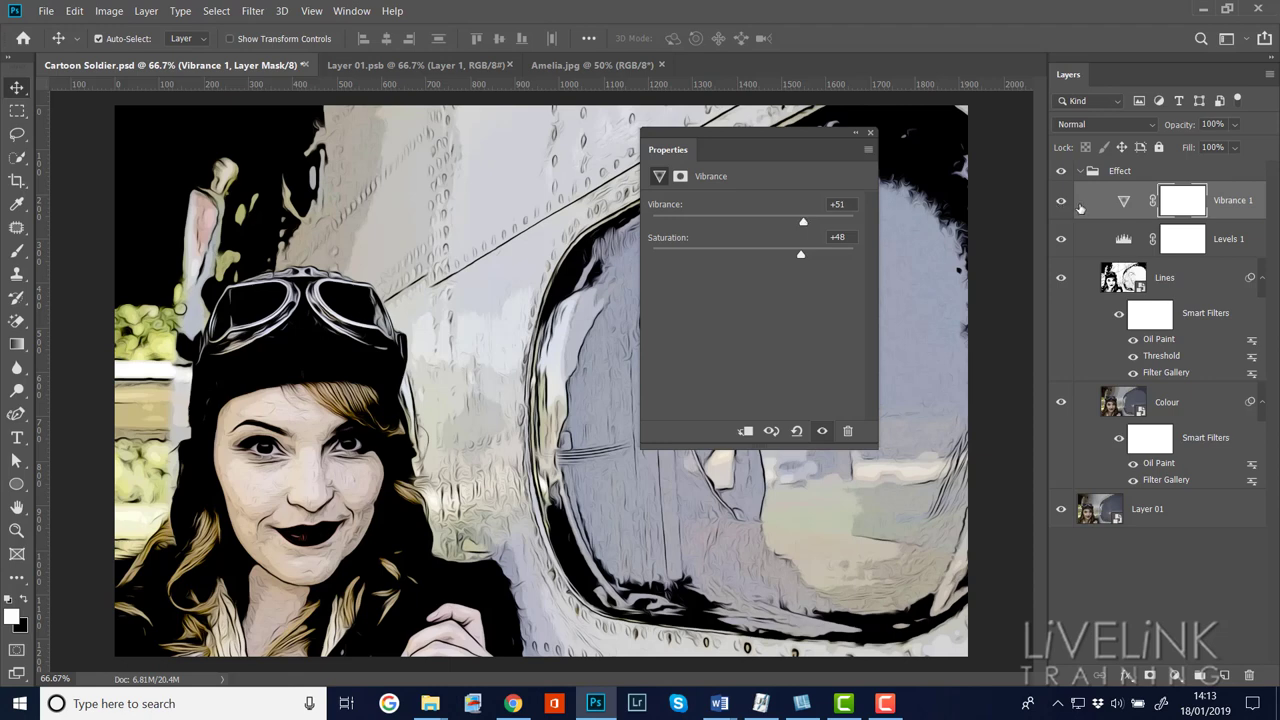
- Fine-tune the midtone of the Levels 1 adjustment and collapse the Effect group
{"action": "left_click", "coordinate": [1124, 238]}
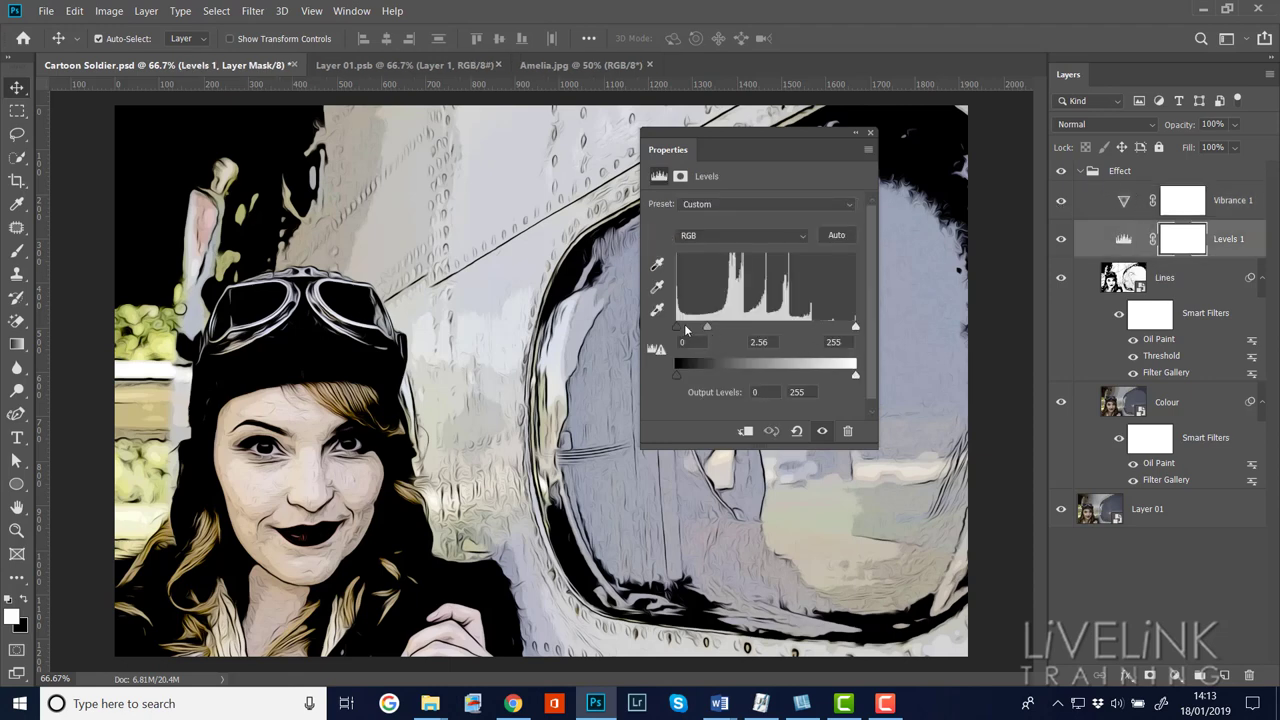
{"action": "left_click_drag", "start_coordinate": [707, 328], "coordinate": [704, 331]}
{"action": "left_click", "coordinate": [871, 133]}
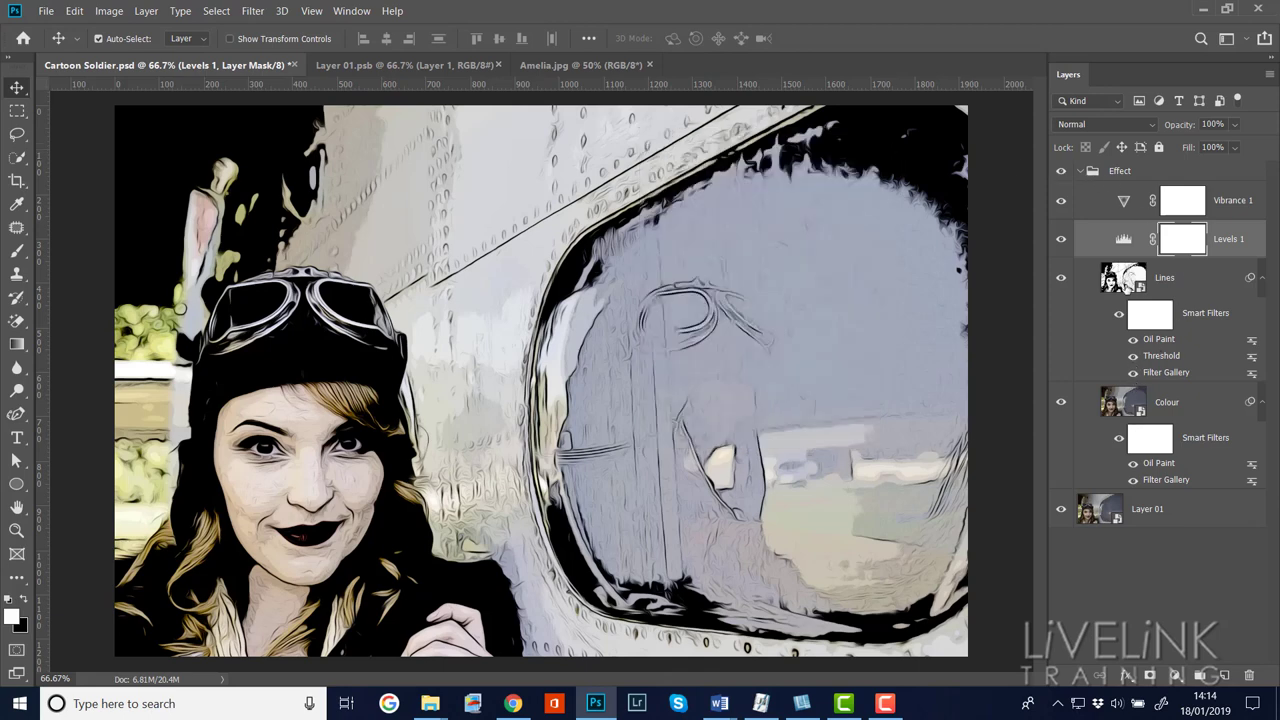
{"action": "left_click", "coordinate": [1081, 172]}
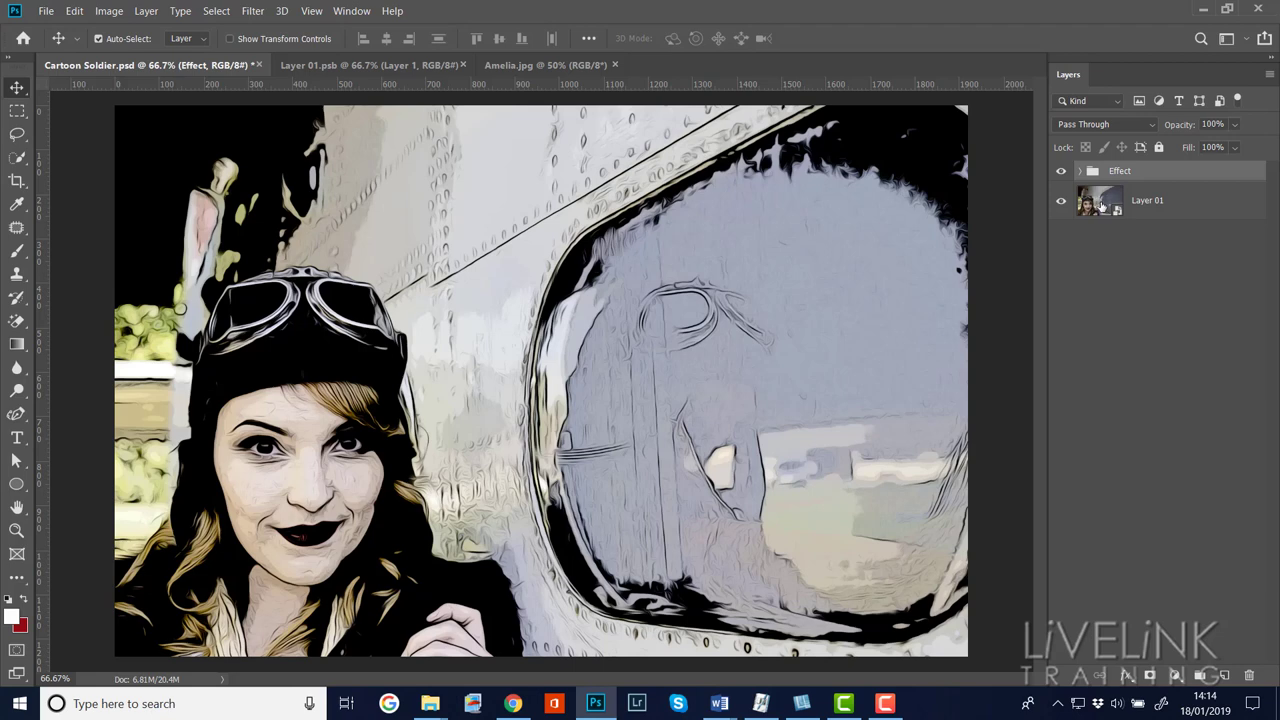
- Open the contents of the Layer 01 smart object and make a freehand Lasso selection around the hair on both sides of the woman's face
{"action": "double_click", "coordinate": [1100, 205]}
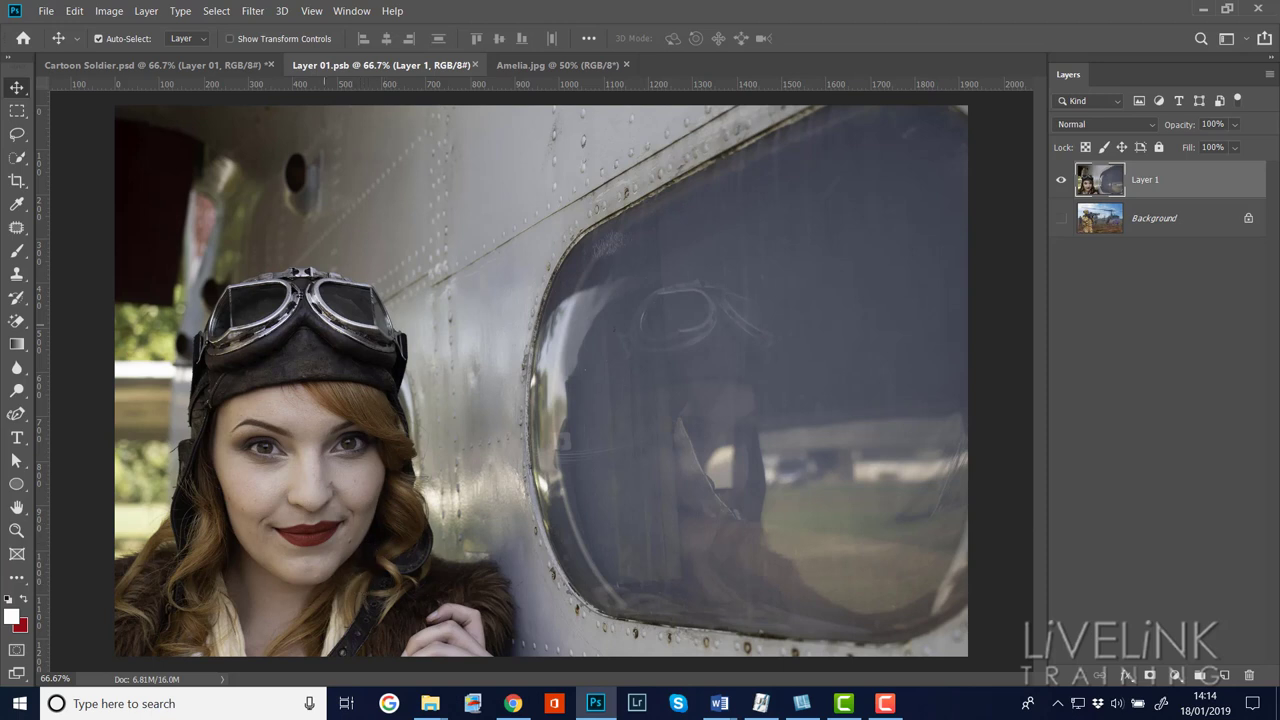
{"action": "left_click", "coordinate": [18, 136]}
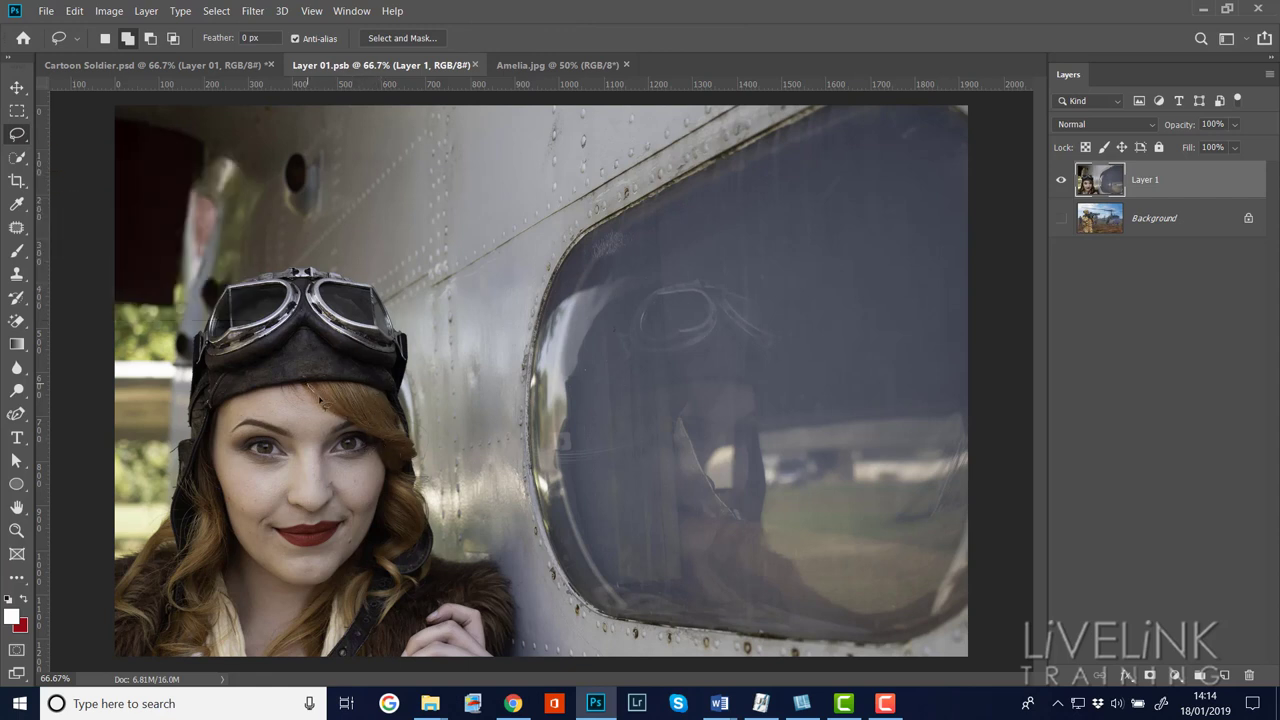
{"action": "mouse_move", "coordinate": [308, 384]}
{"action": "left_mouse_down"}
{"action": "mouse_move", "coordinate": [360, 420]}
{"action": "mouse_move", "coordinate": [384, 478]}
{"action": "mouse_move", "coordinate": [377, 535]}
{"action": "mouse_move", "coordinate": [337, 590]}
{"action": "mouse_move", "coordinate": [350, 630]}
{"action": "mouse_move", "coordinate": [375, 596]}
{"action": "mouse_move", "coordinate": [405, 602]}
{"action": "mouse_move", "coordinate": [434, 545]}
{"action": "mouse_move", "coordinate": [428, 485]}
{"action": "mouse_move", "coordinate": [400, 414]}
{"action": "mouse_move", "coordinate": [308, 381]}
{"action": "left_mouse_up"}
{"action": "mouse_move", "coordinate": [210, 452]}
{"action": "left_mouse_down"}
{"action": "mouse_move", "coordinate": [218, 540]}
{"action": "mouse_move", "coordinate": [198, 592]}
{"action": "mouse_move", "coordinate": [214, 620]}
{"action": "mouse_move", "coordinate": [198, 646]}
{"action": "mouse_move", "coordinate": [135, 662]}
{"action": "mouse_move", "coordinate": [98, 624]}
{"action": "mouse_move", "coordinate": [160, 532]}
{"action": "mouse_move", "coordinate": [186, 550]}
{"action": "mouse_move", "coordinate": [214, 448]}
{"action": "left_mouse_up"}
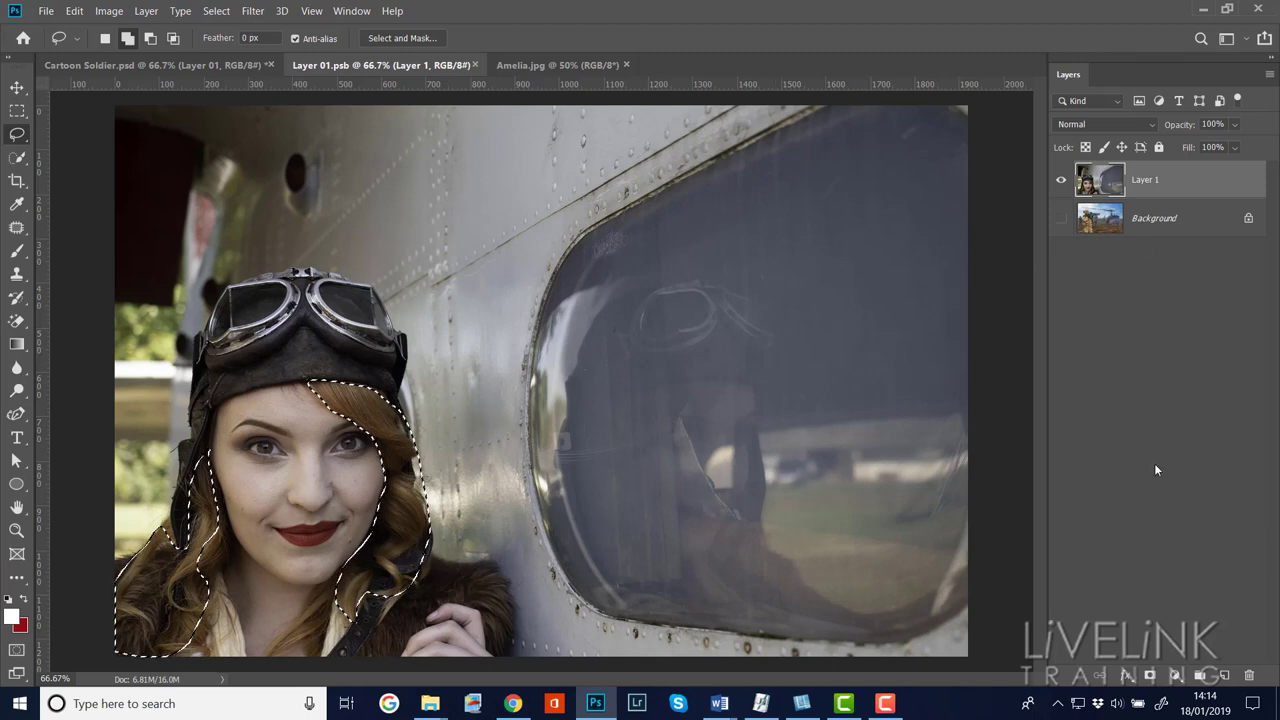
- Add a Levels adjustment layer for the selected hair and lighten it with a midtone of 2.06
{"action": "left_click", "coordinate": [1178, 675]}
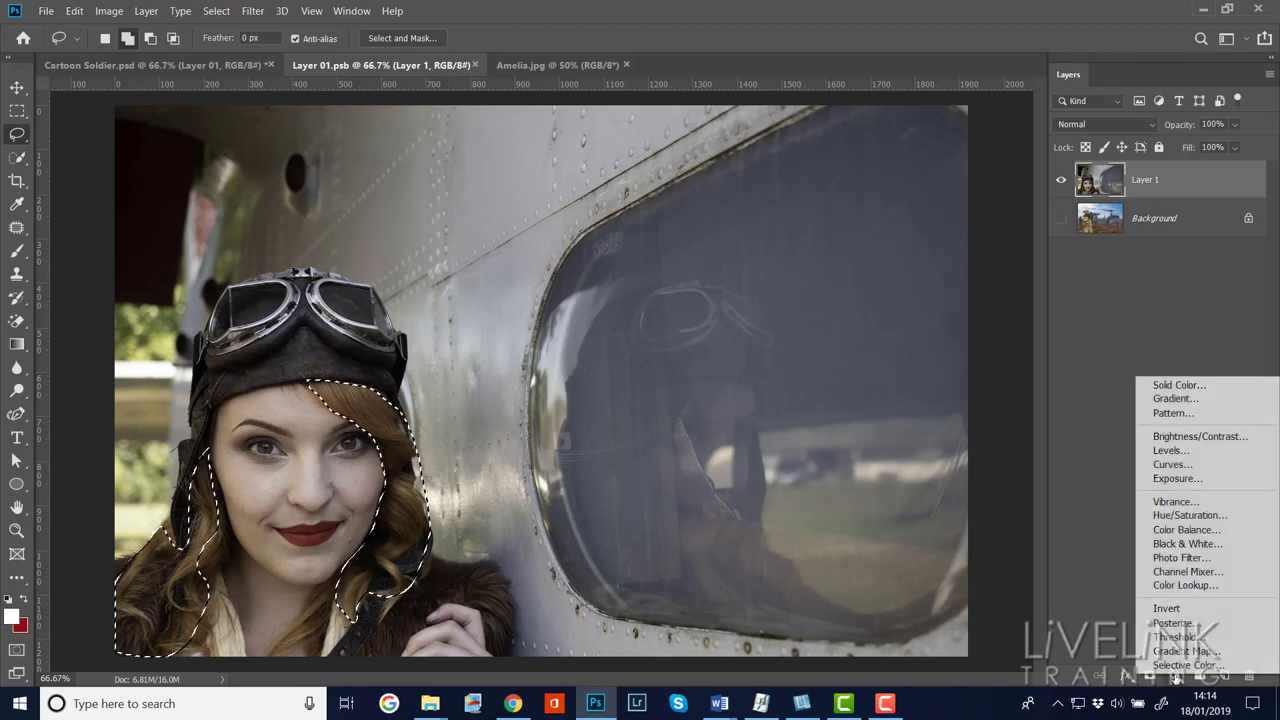
{"action": "left_click", "coordinate": [1166, 451]}
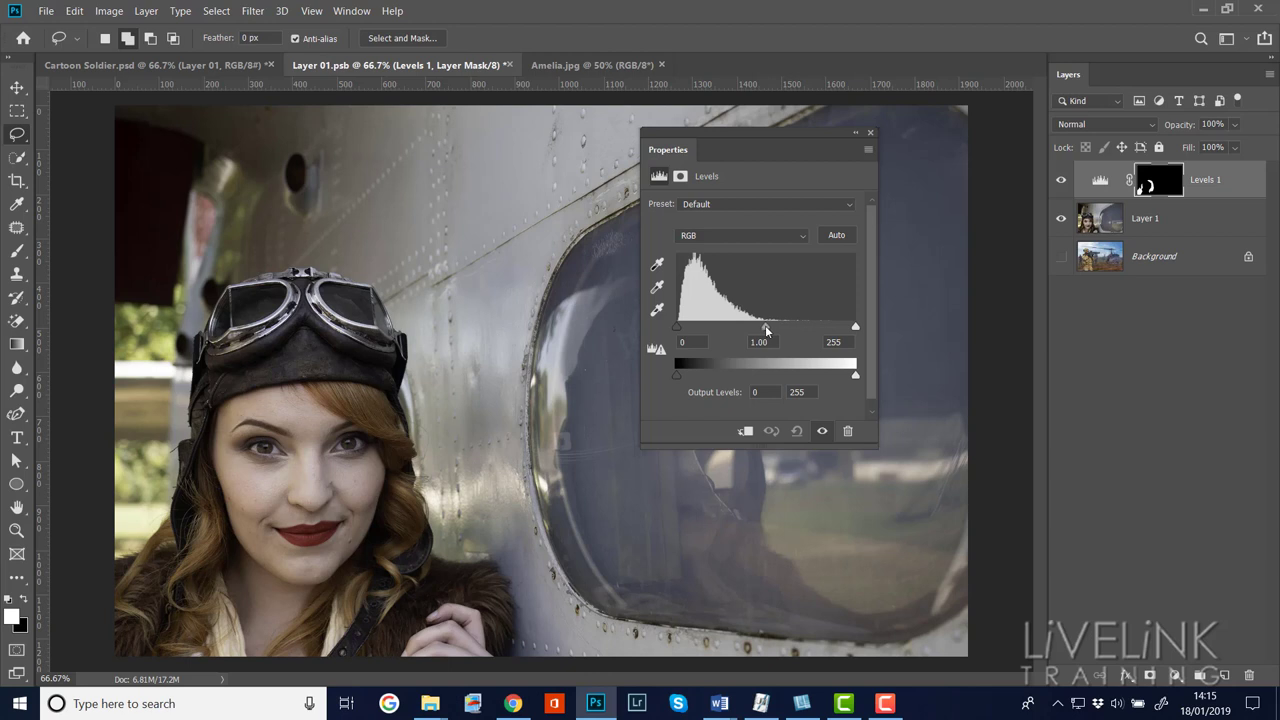
{"action": "left_click_drag", "start_coordinate": [765, 325], "coordinate": [720, 326]}
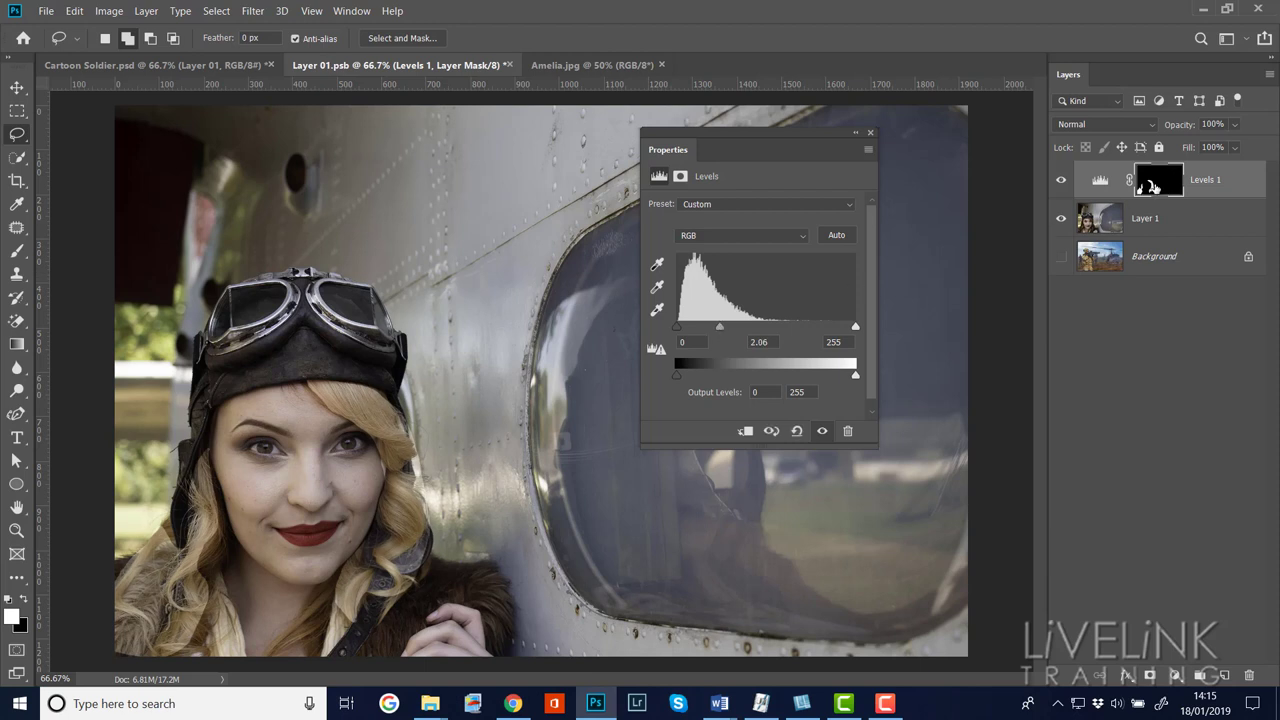
- Feather the hair Levels adjustment's layer mask by 7.0 px
{"action": "left_click", "coordinate": [1155, 186]}
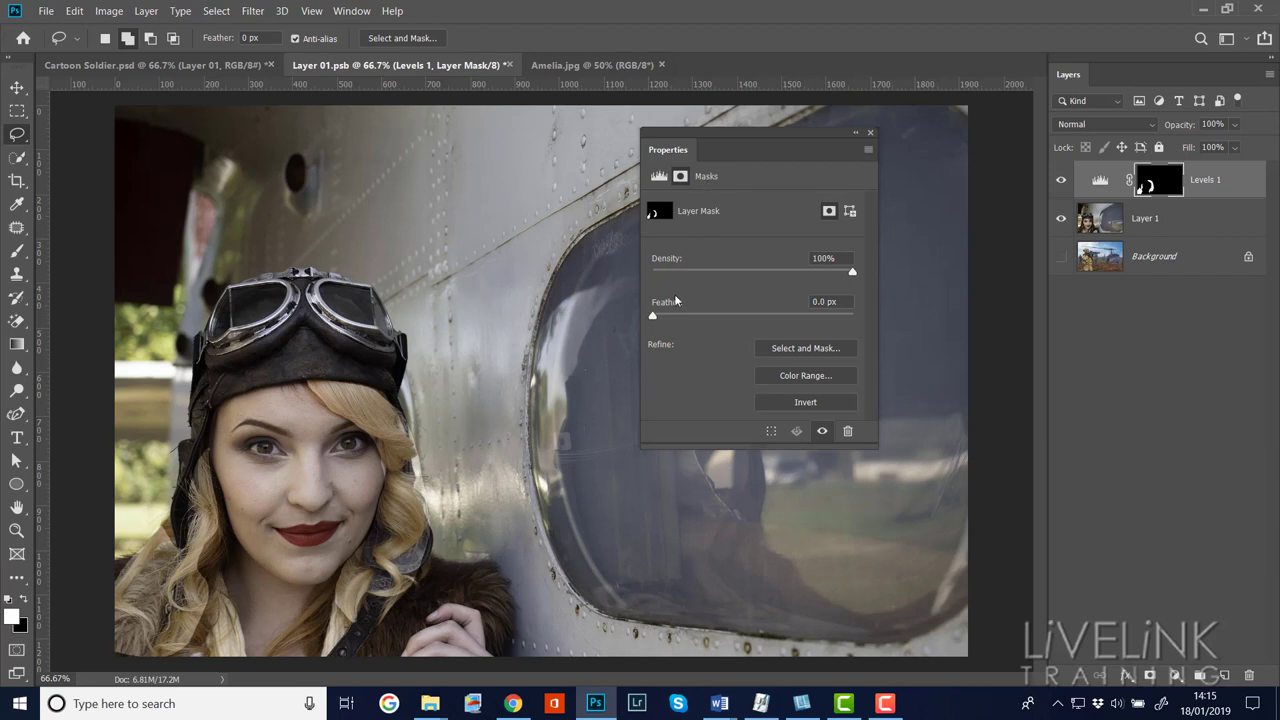
{"action": "left_click_drag", "start_coordinate": [652, 317], "coordinate": [694, 320]}
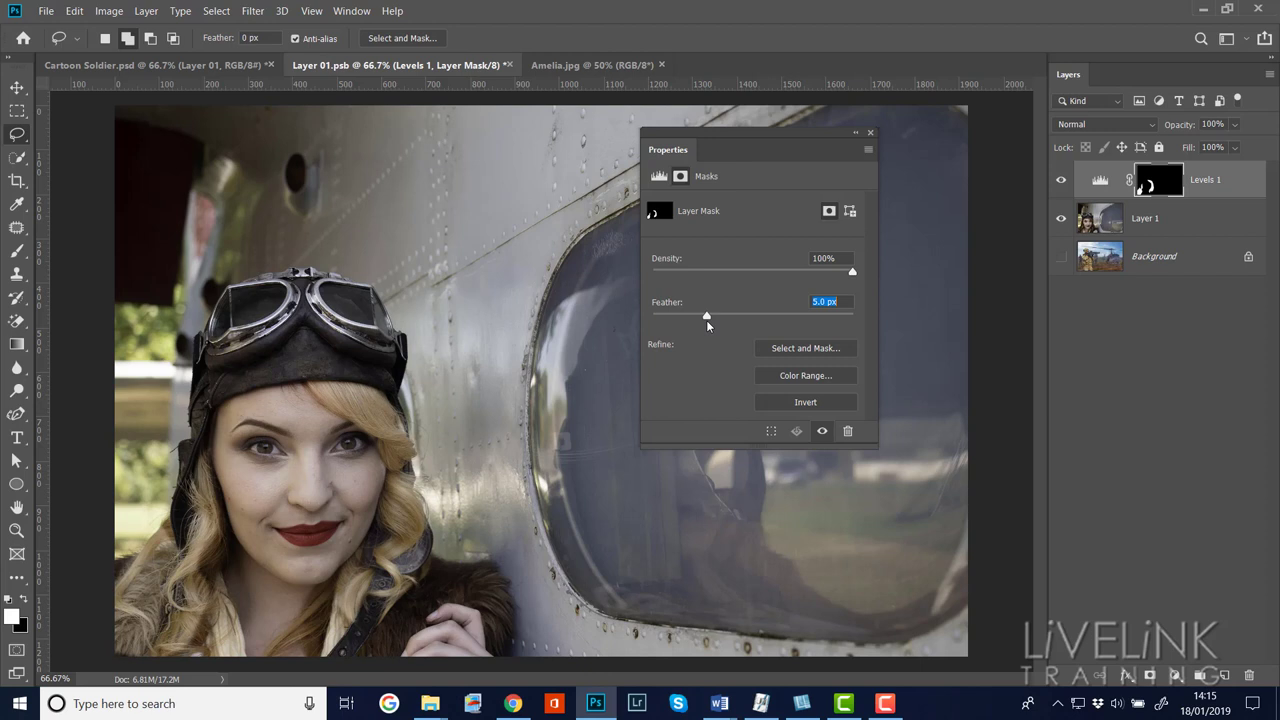
{"action": "left_click_drag", "start_coordinate": [716, 320], "coordinate": [716, 320]}
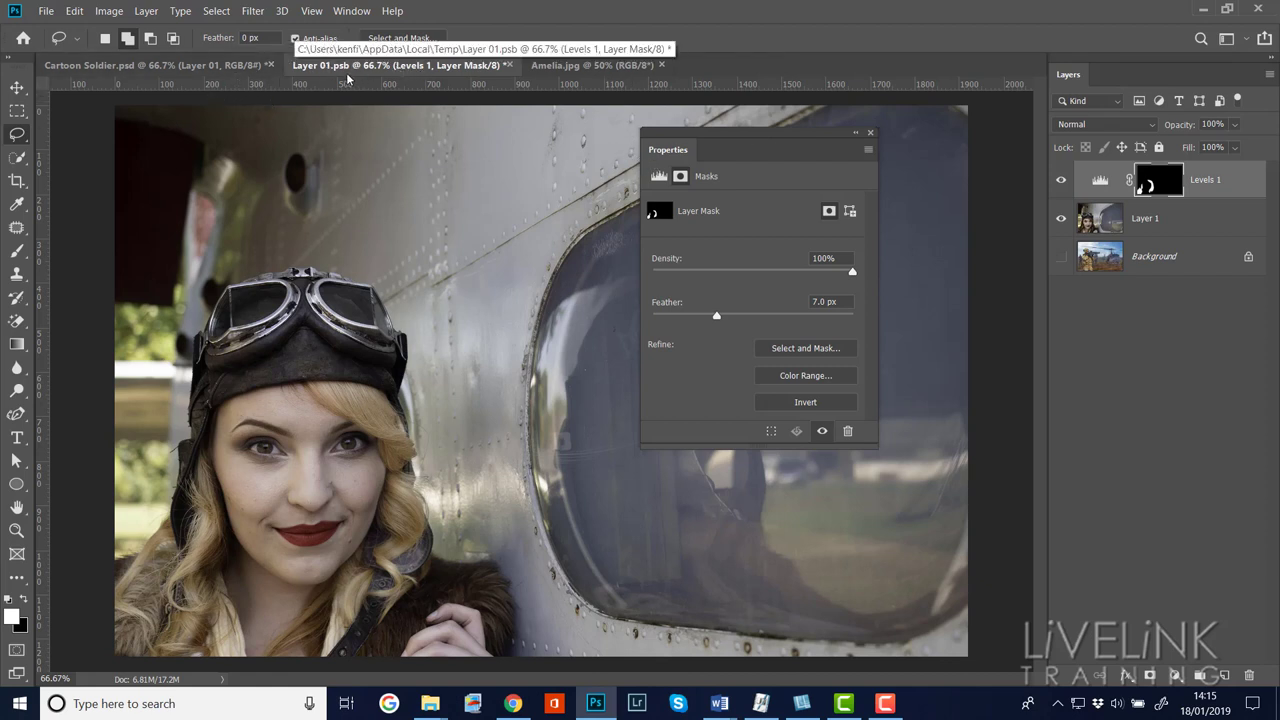
- Save Layer 01.psb with the lightened hair and return to Cartoon Soldier.psd, leaving its canvas unobstructed
{"action": "left_click", "coordinate": [148, 66]}
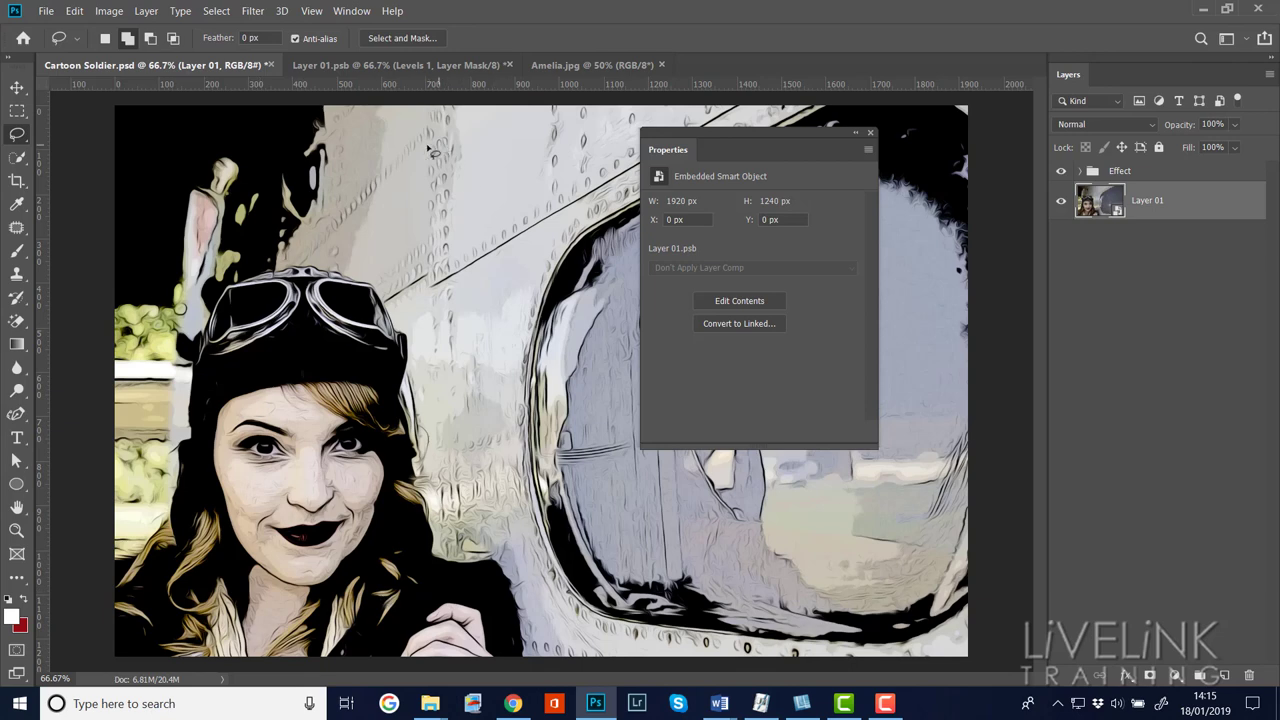
{"action": "left_click", "coordinate": [393, 68]}
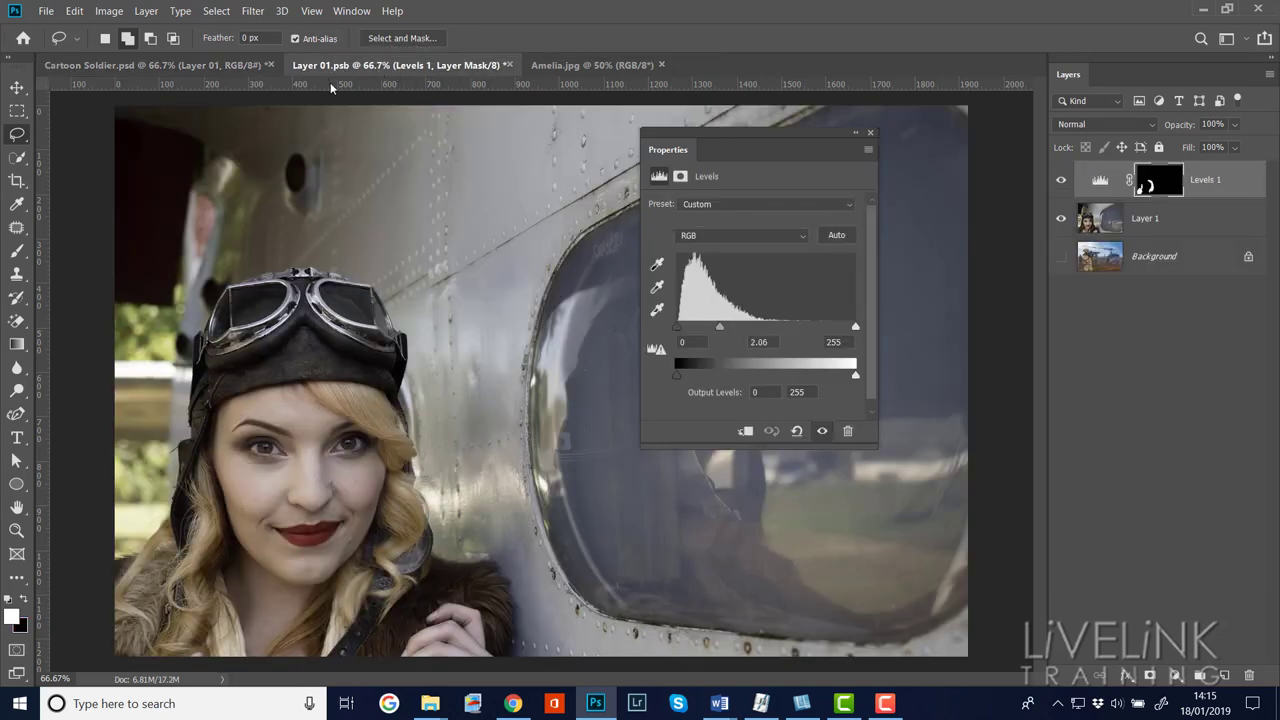
{"action": "left_click", "coordinate": [45, 12]}
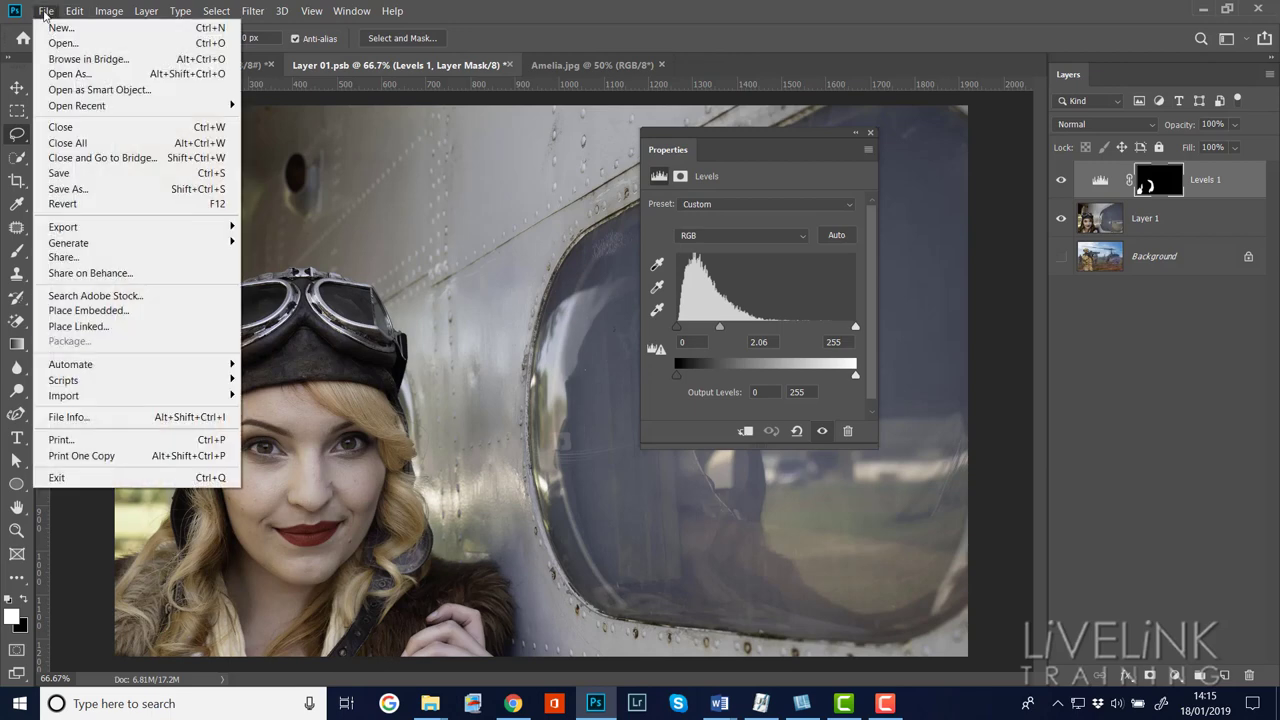
{"action": "left_click", "coordinate": [74, 180]}
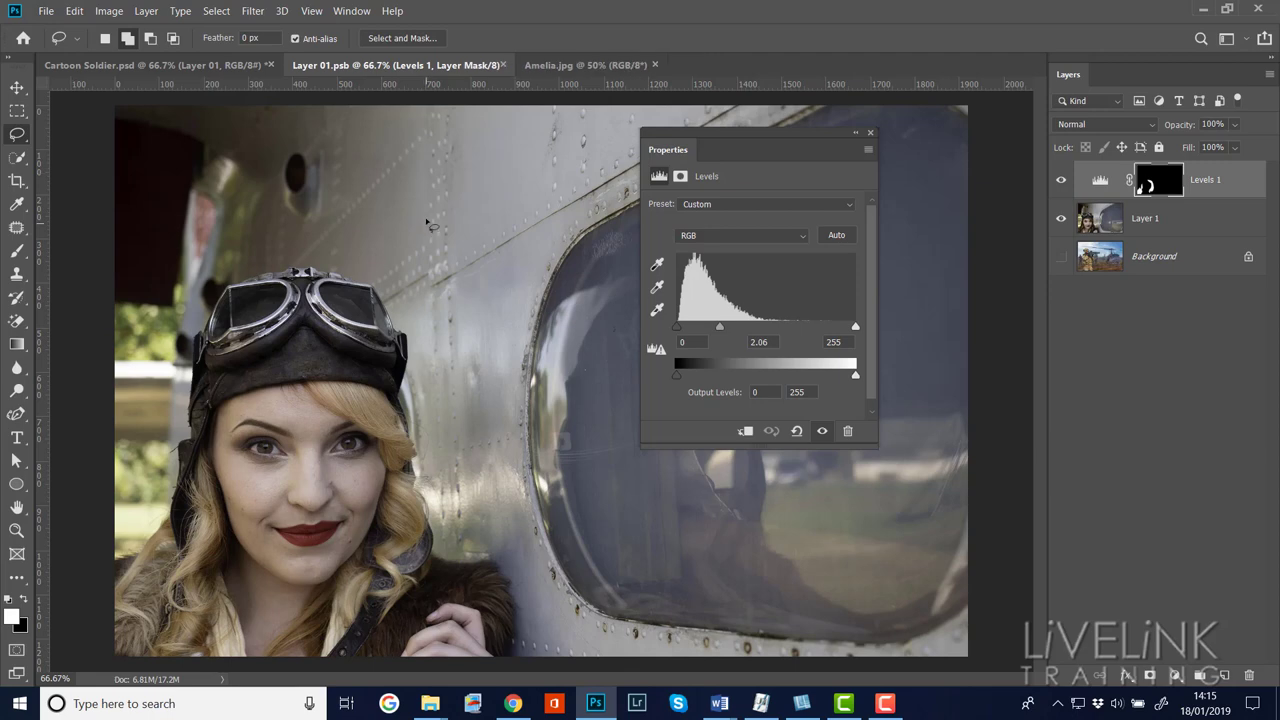
{"action": "left_click", "coordinate": [160, 66]}
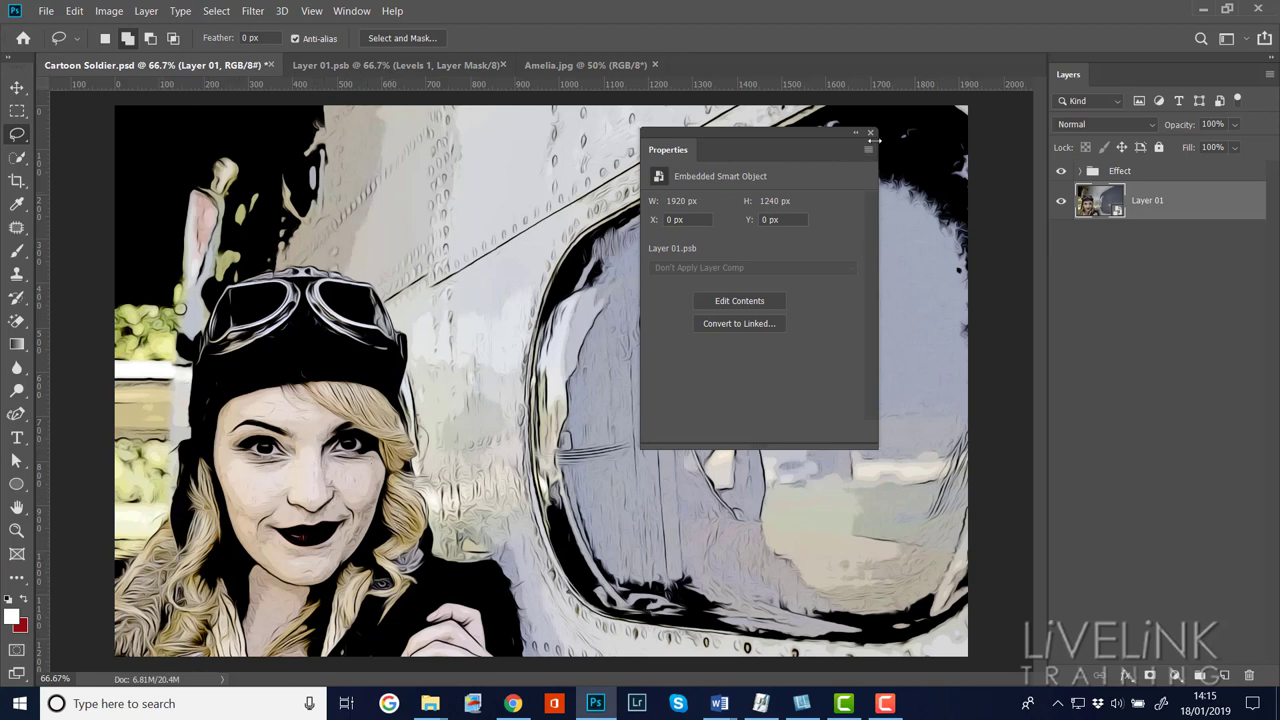
{"action": "left_click", "coordinate": [871, 133]}
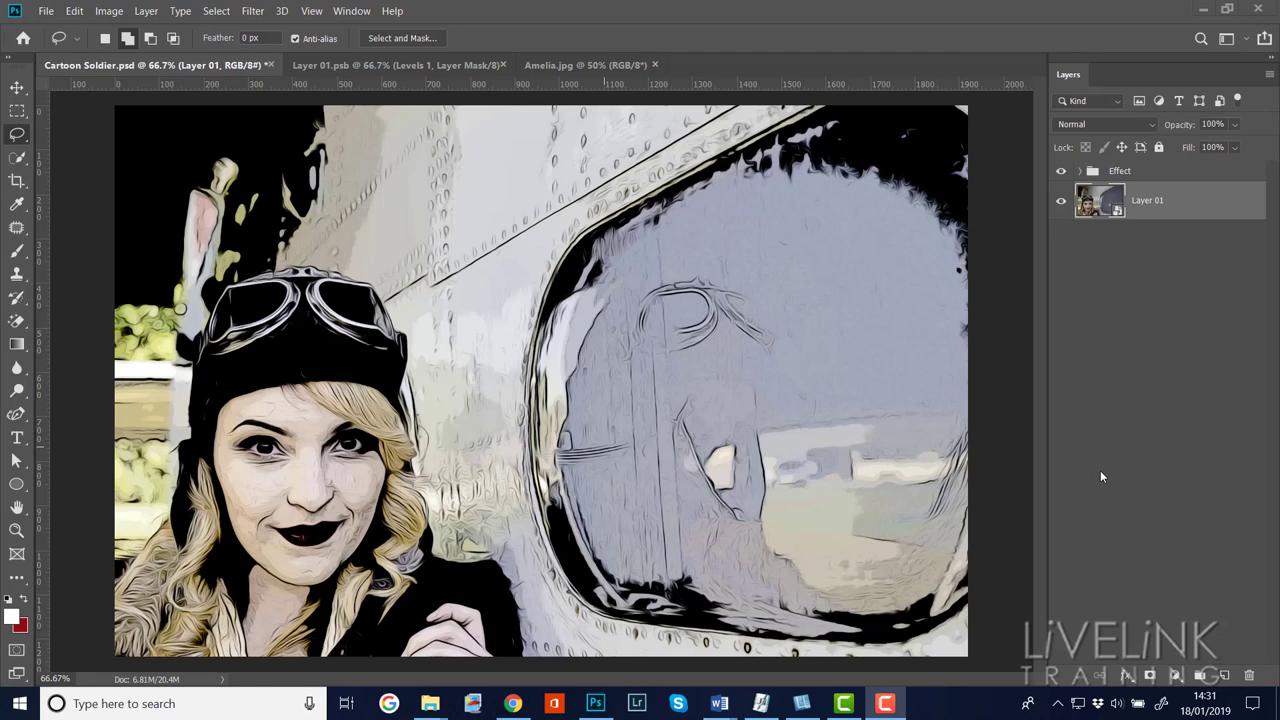
- Expand the Effect group to show its adjustment layers and smart filters
{"action": "left_click", "coordinate": [1083, 172]}
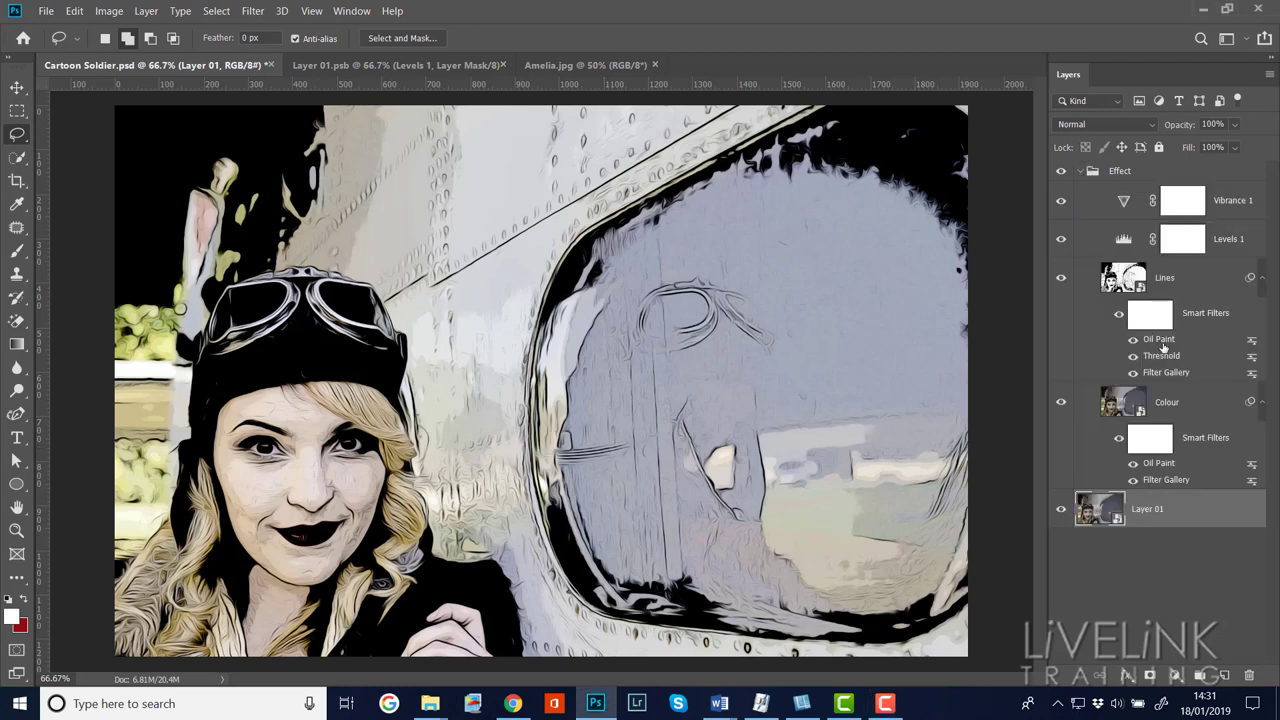